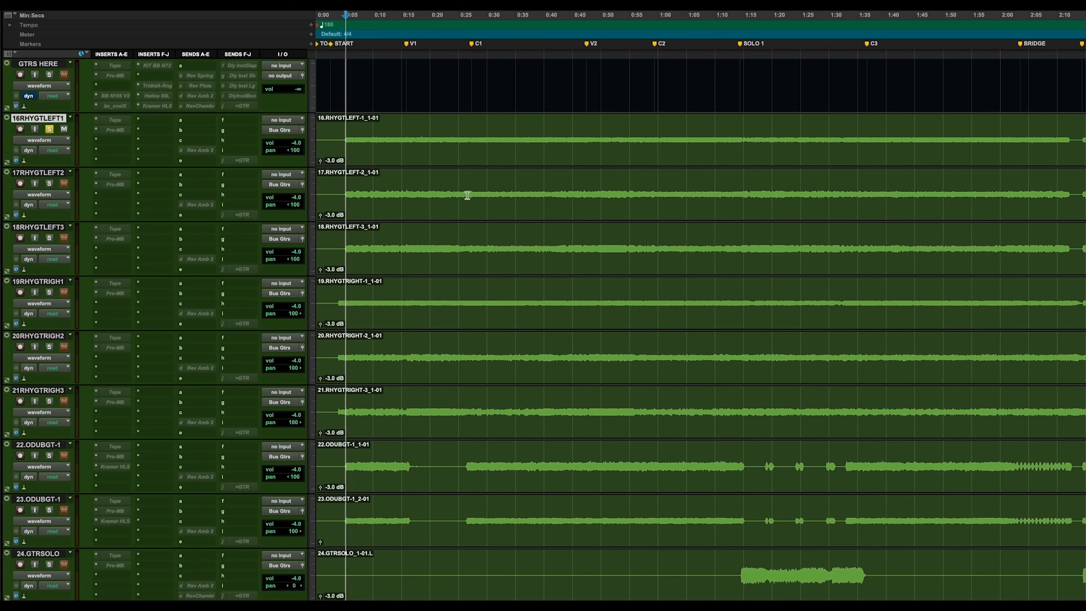
Audition rhythm guitars 1, 2 and 3 one at a time by soloing their tracks during playback.
key("space")
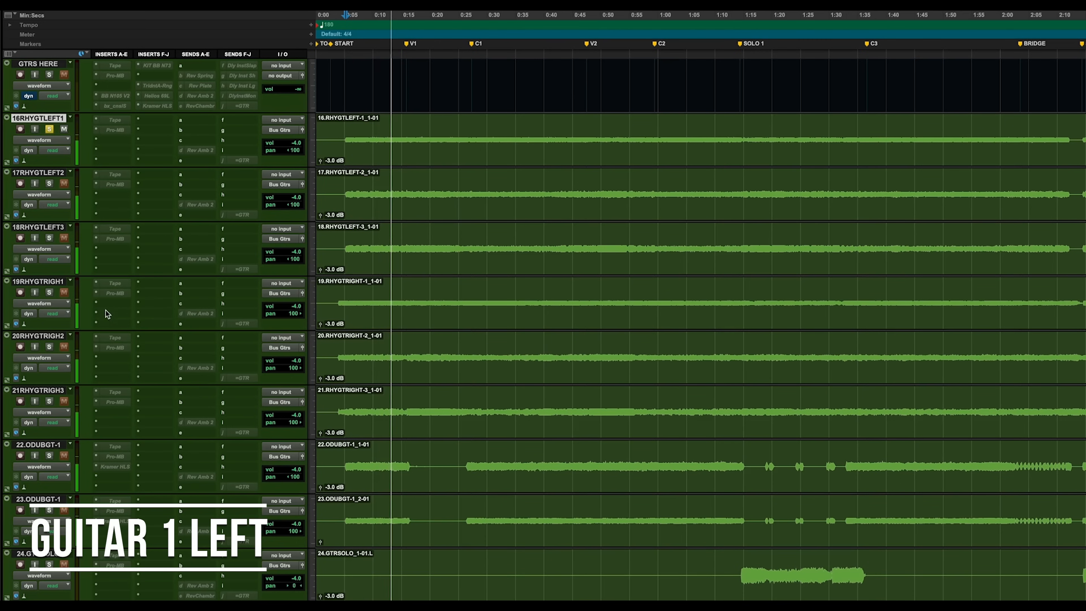
left_click(49, 292)
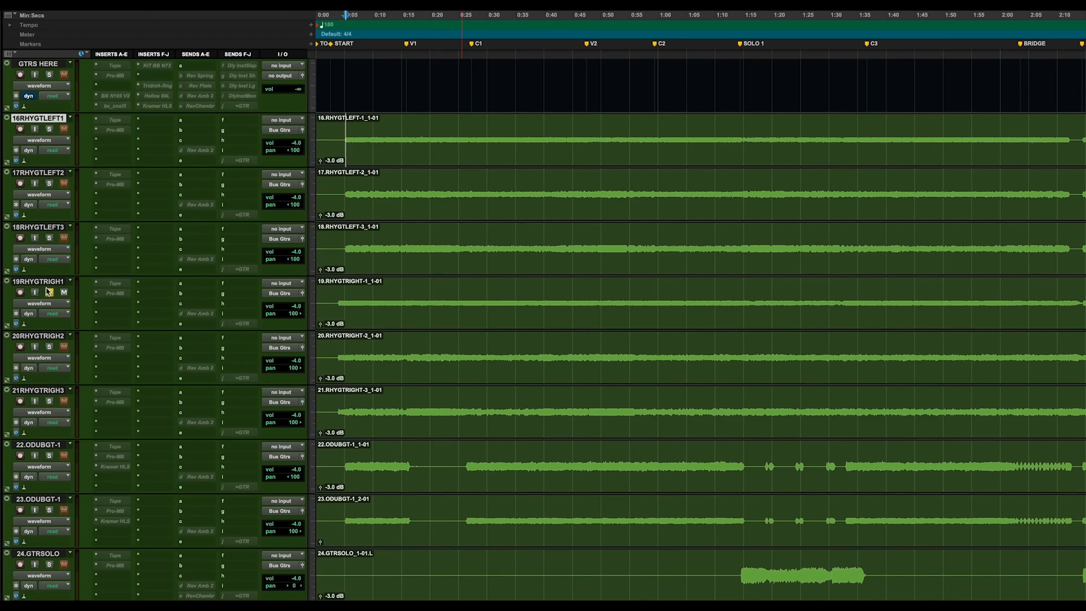
key("space")
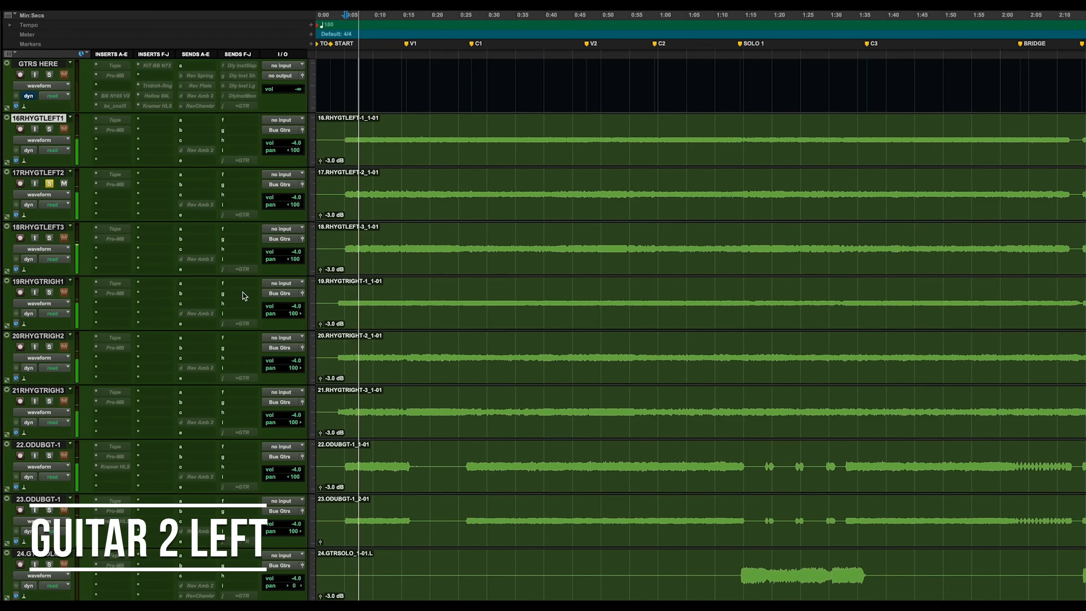
left_click(49, 347)
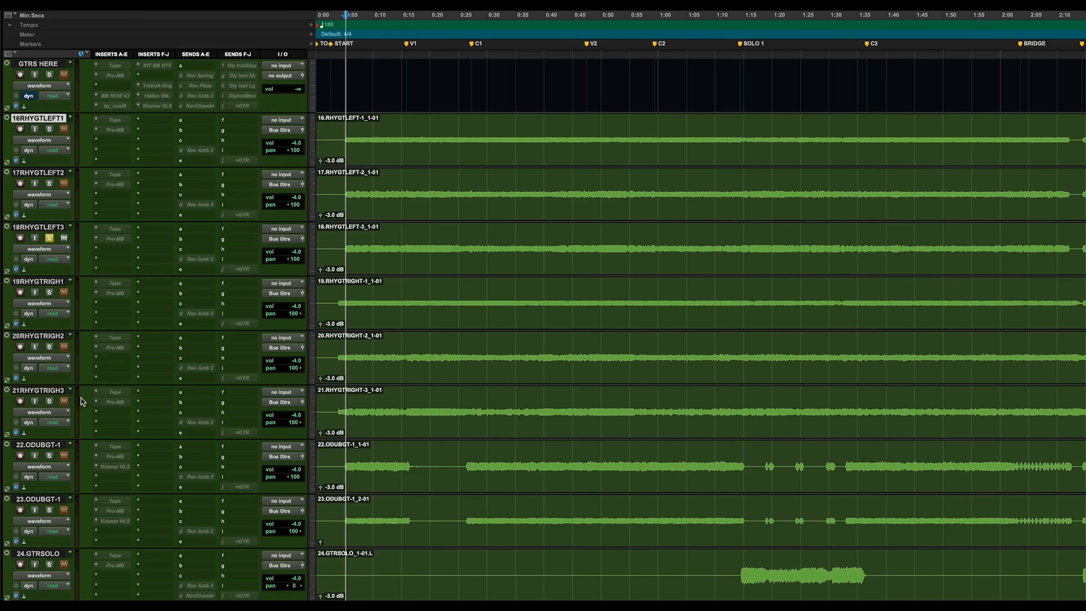
left_click(50, 401)
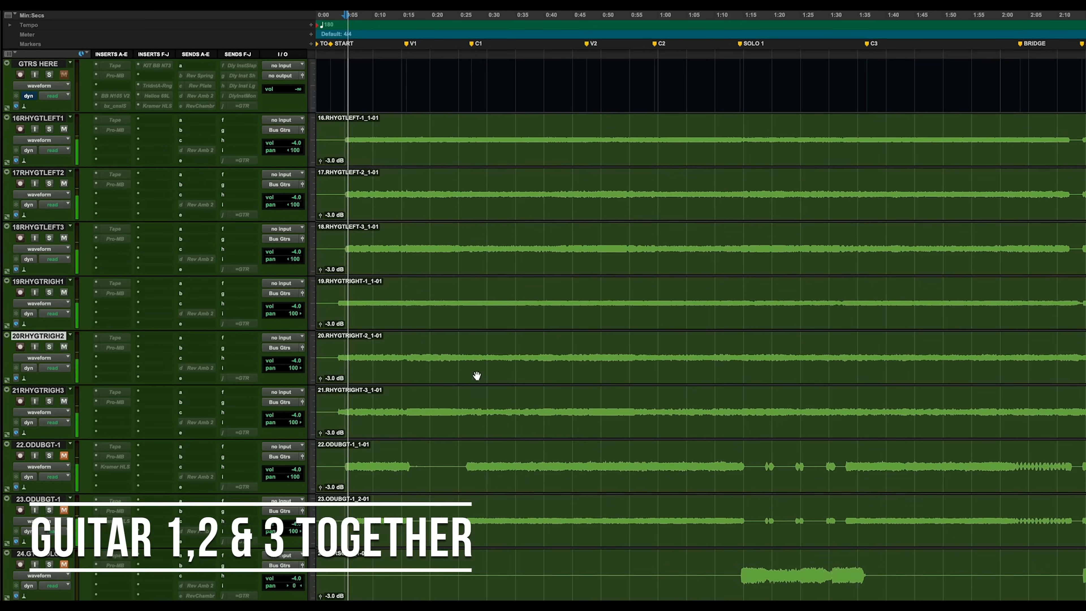
Play back the three rhythm guitar pairs together, along with the overdubs and the guitar solo section.
key("space")
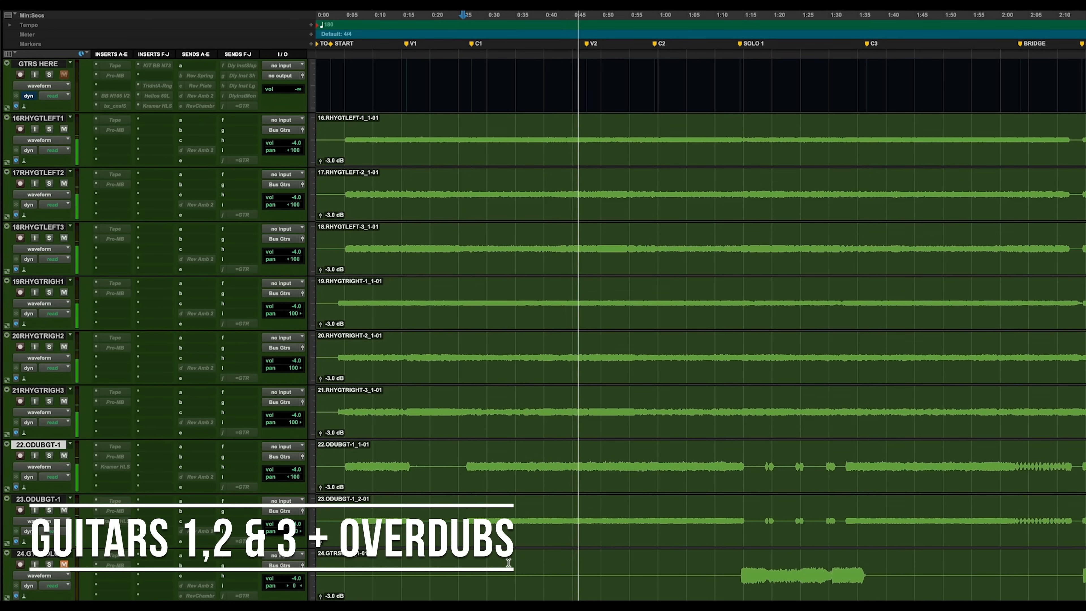
key("space")
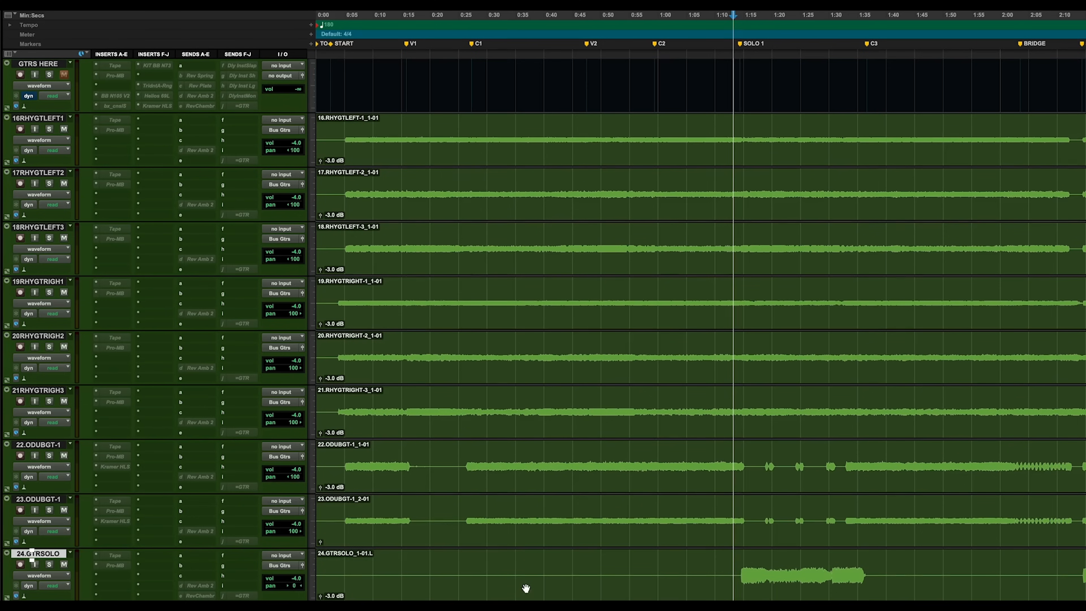
key("space")
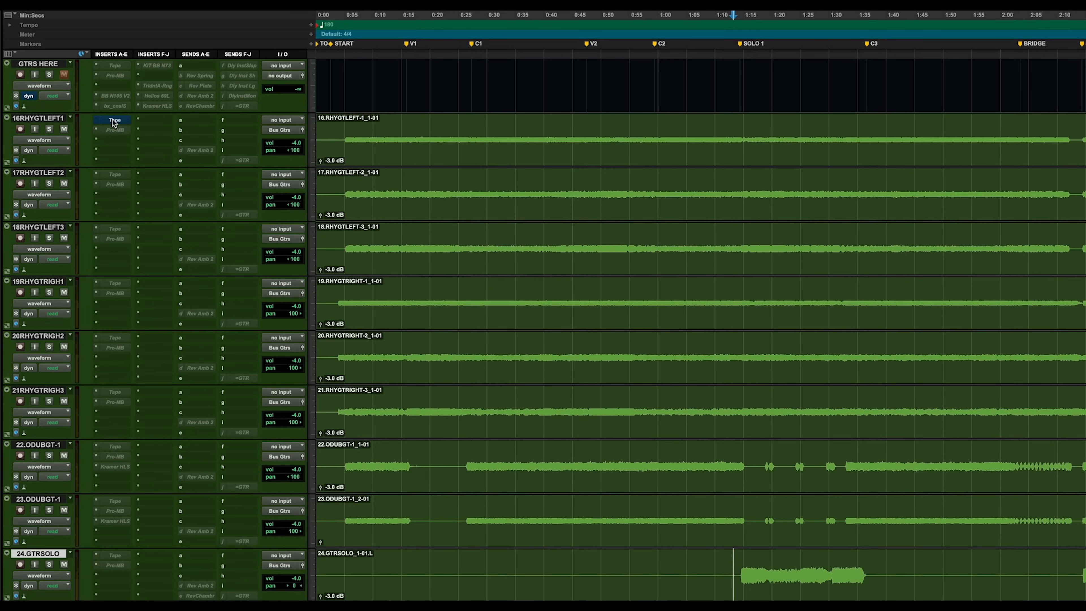
Activate the Tape insert on 16RHYGTLEFT1 and compare its sound with the effect bypassed.
left_click(112, 119)
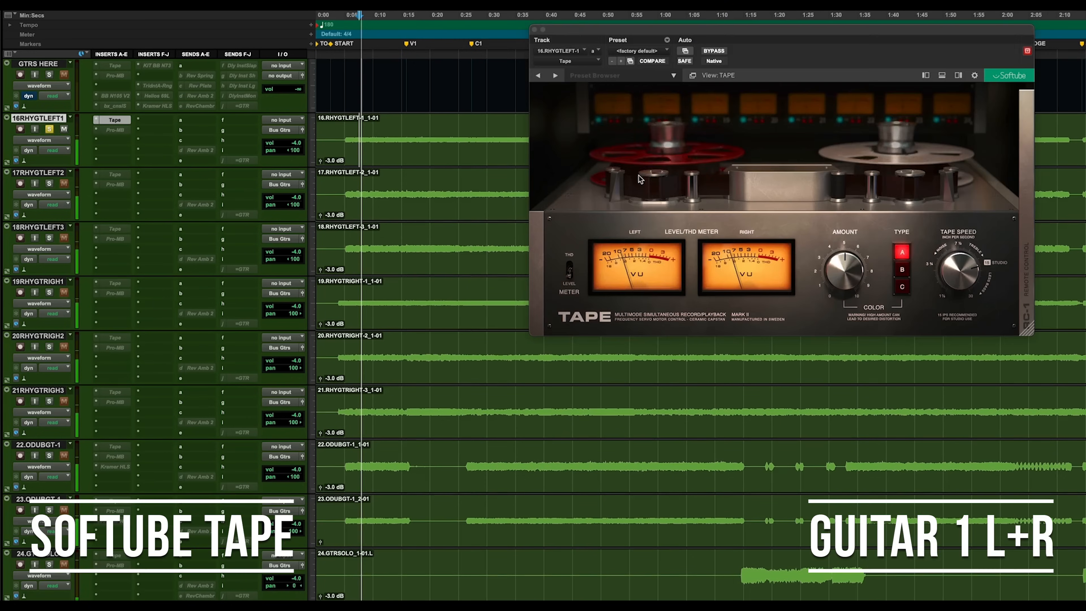
left_click(722, 51)
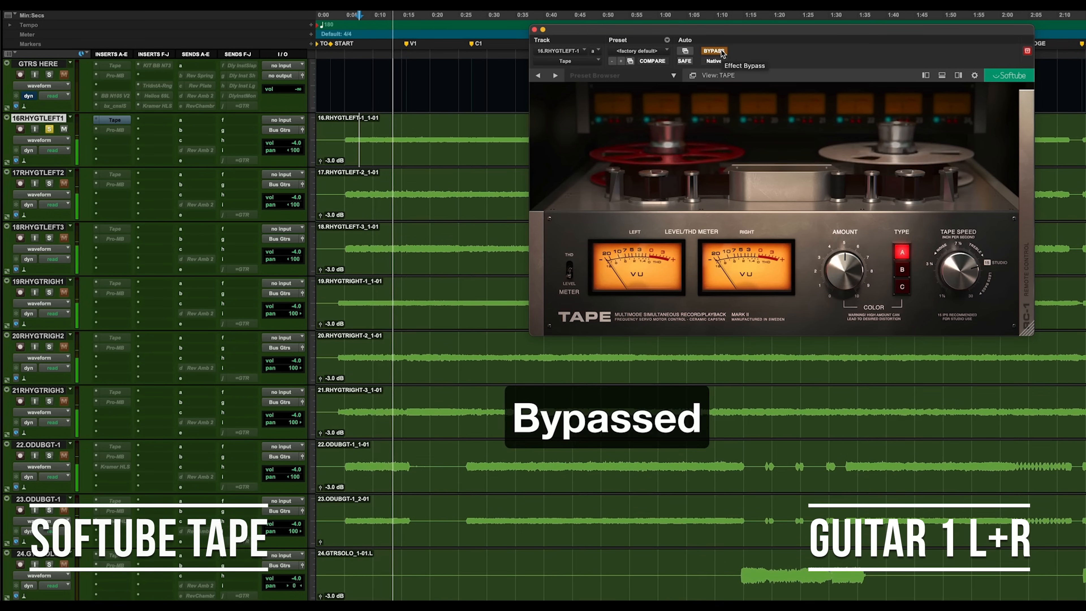
left_click(722, 51)
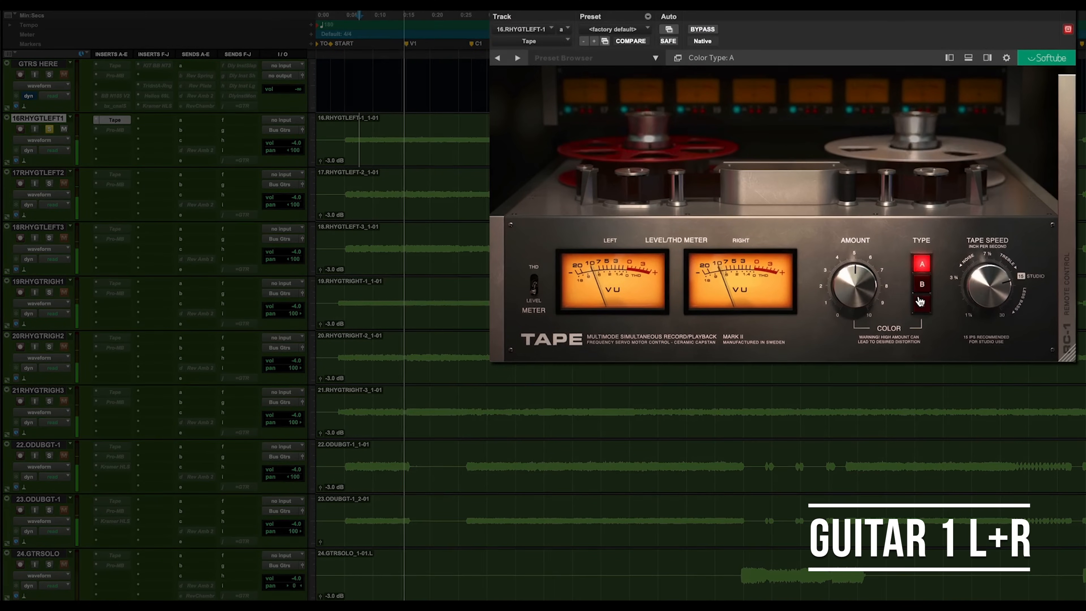
Audition Tape color types B and C on 16RHYGTLEFT1, return to type A, and close the plug-in.
left_click(921, 283)
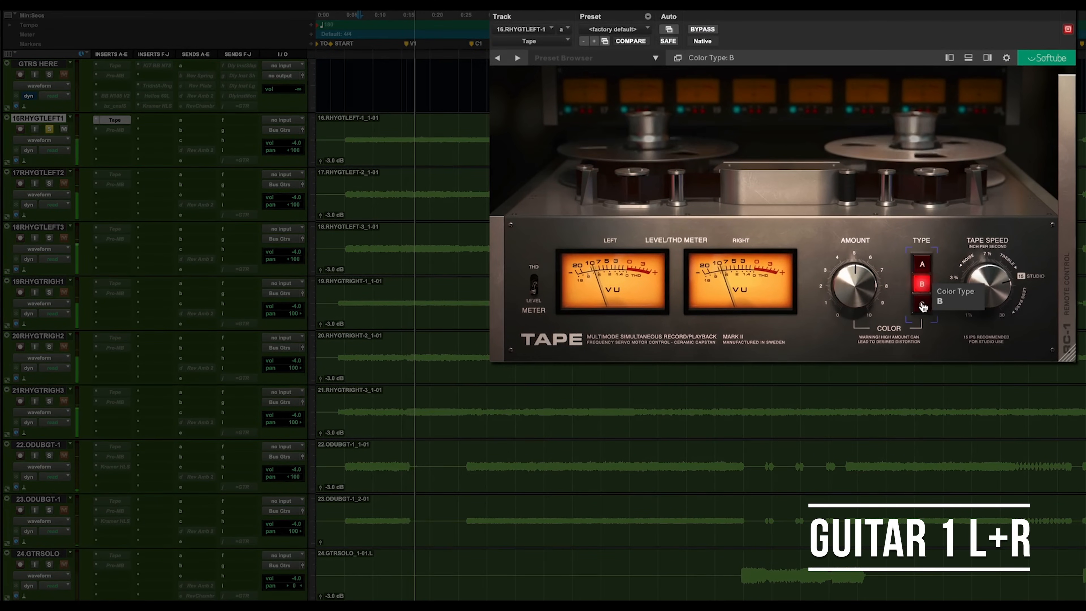
left_click(922, 303)
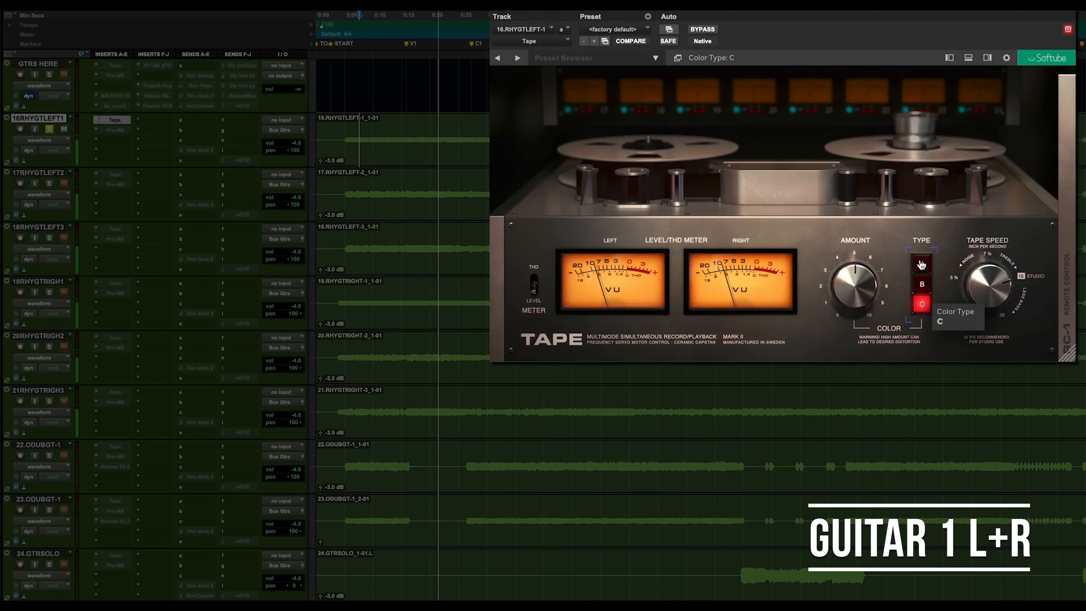
left_click(921, 264)
key("space")
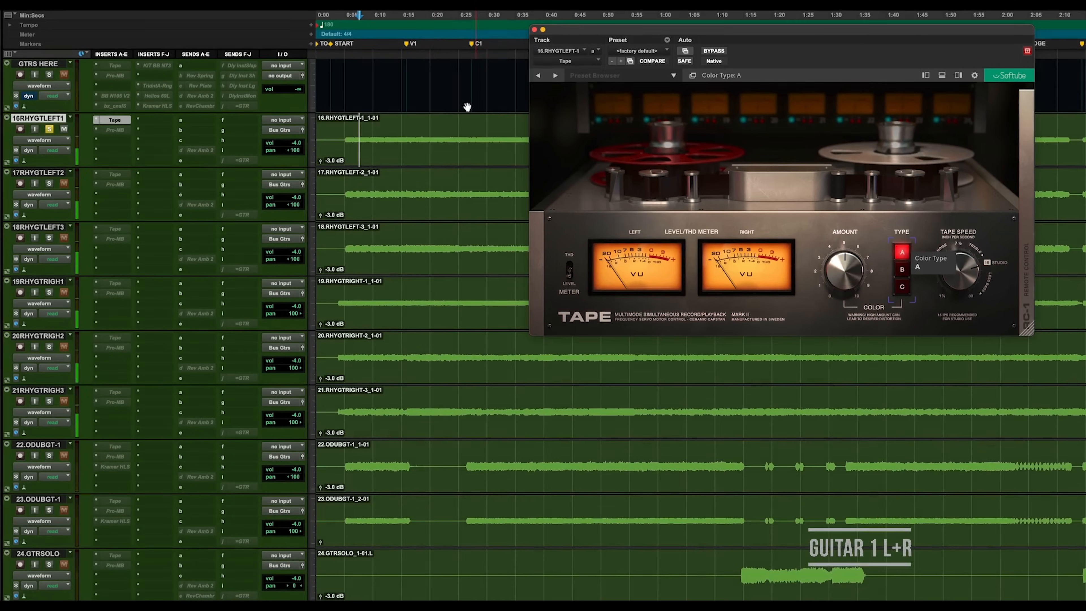
left_click(111, 120)
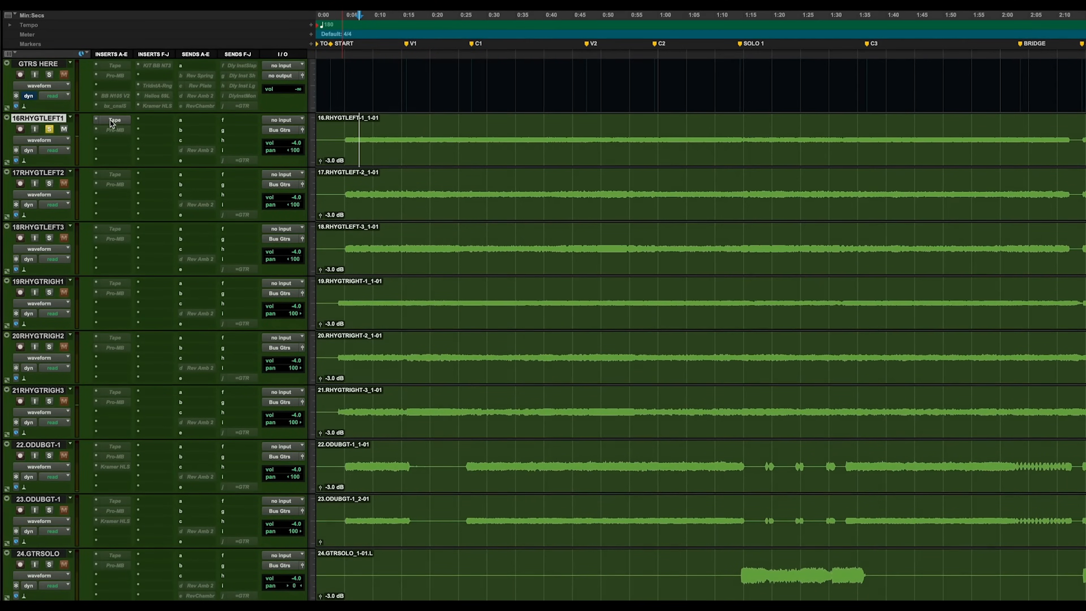
Activate Tape on 17RHYGTLEFT2, compare it with bypass and the other color types, and set color type C.
left_click(121, 175)
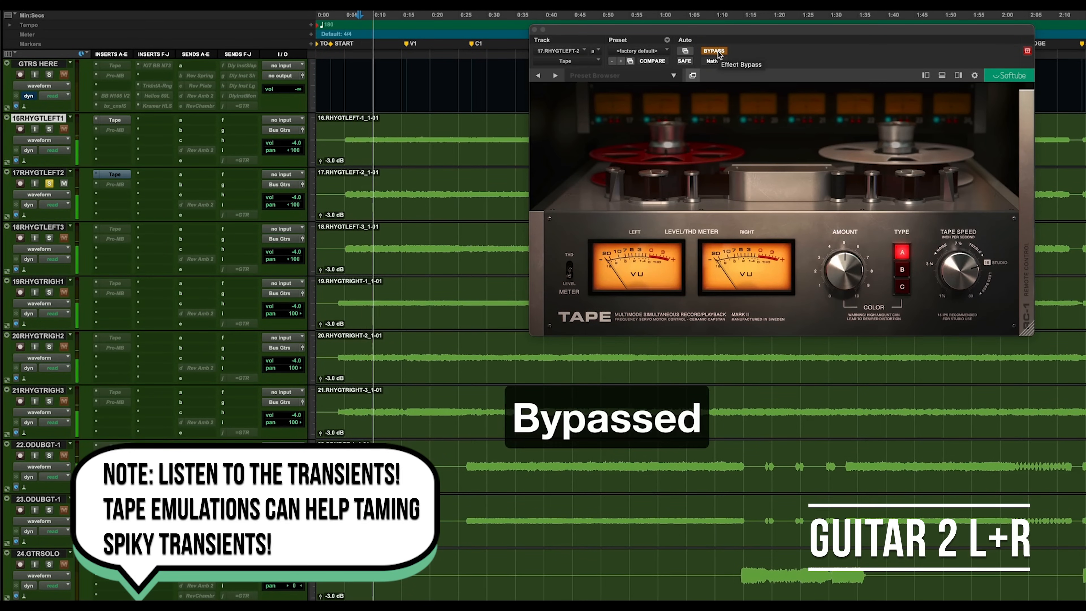
left_click(716, 52)
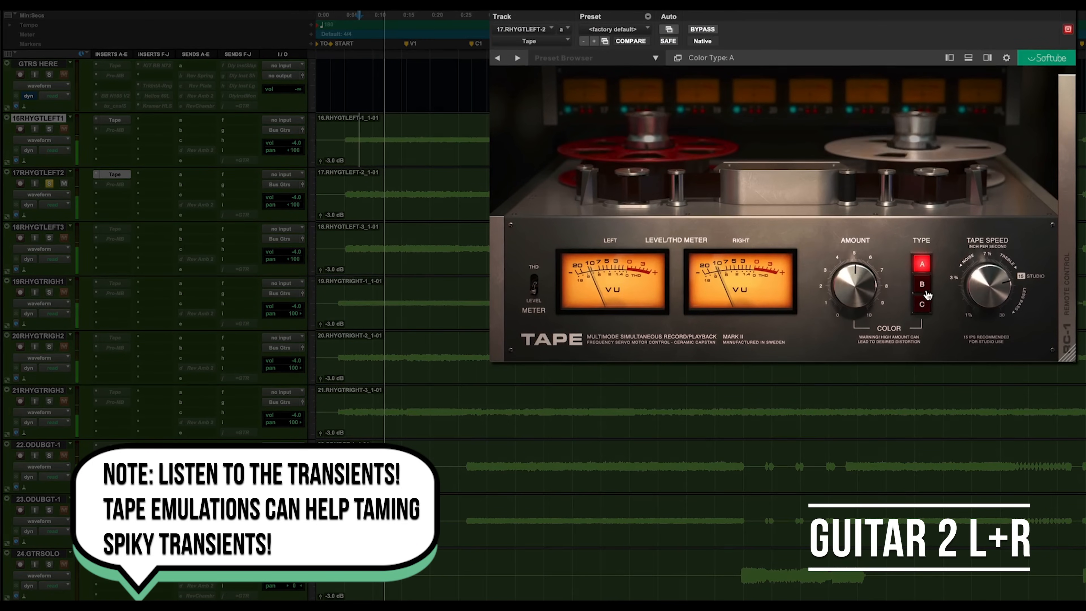
left_click(924, 286)
left_click(922, 304)
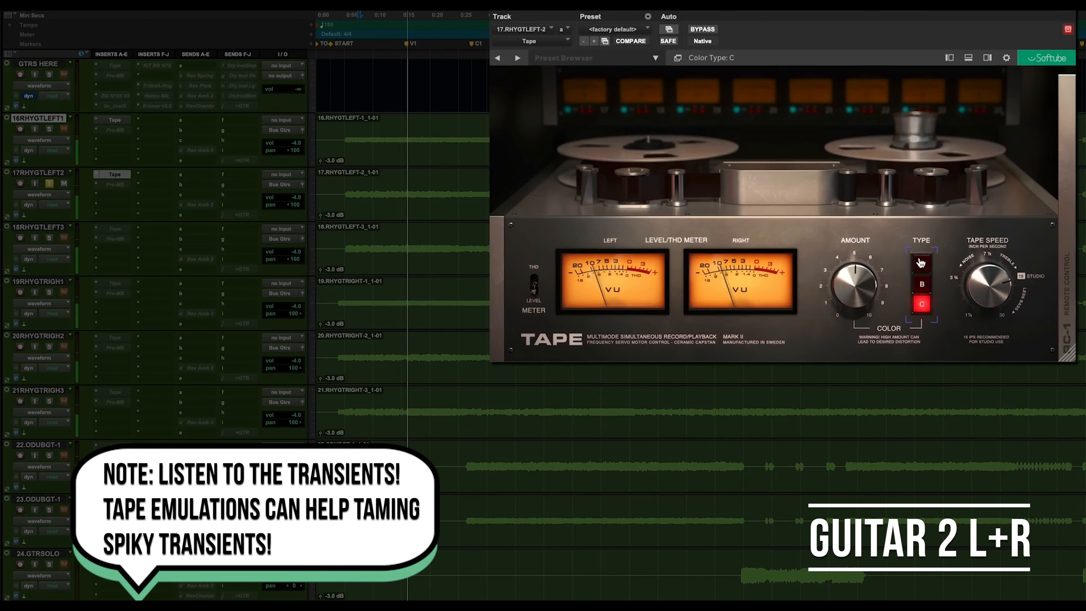
left_click(921, 263)
left_click(922, 306)
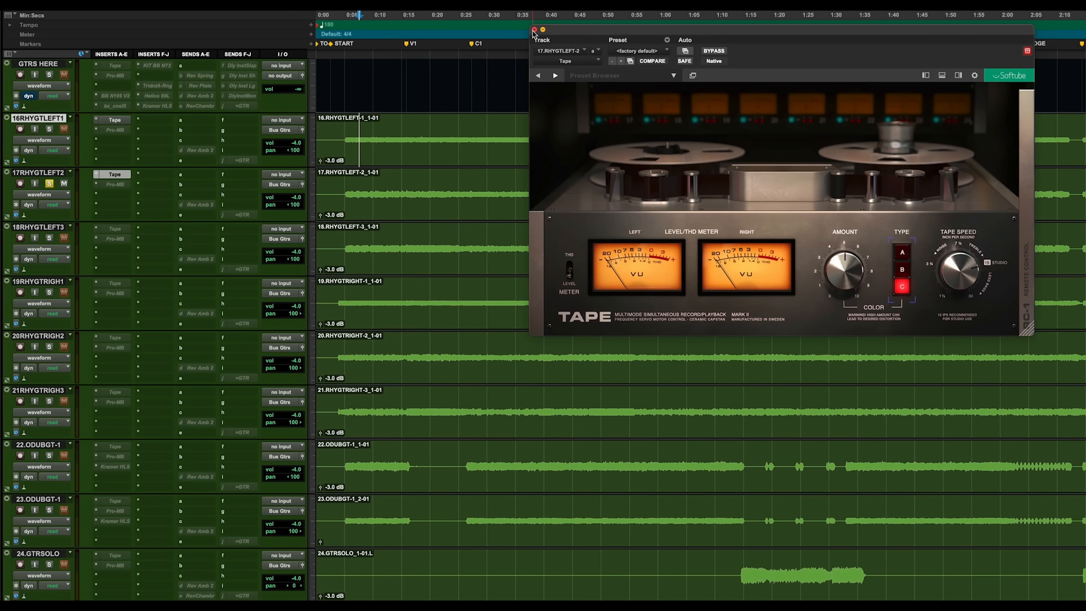
left_click(535, 30)
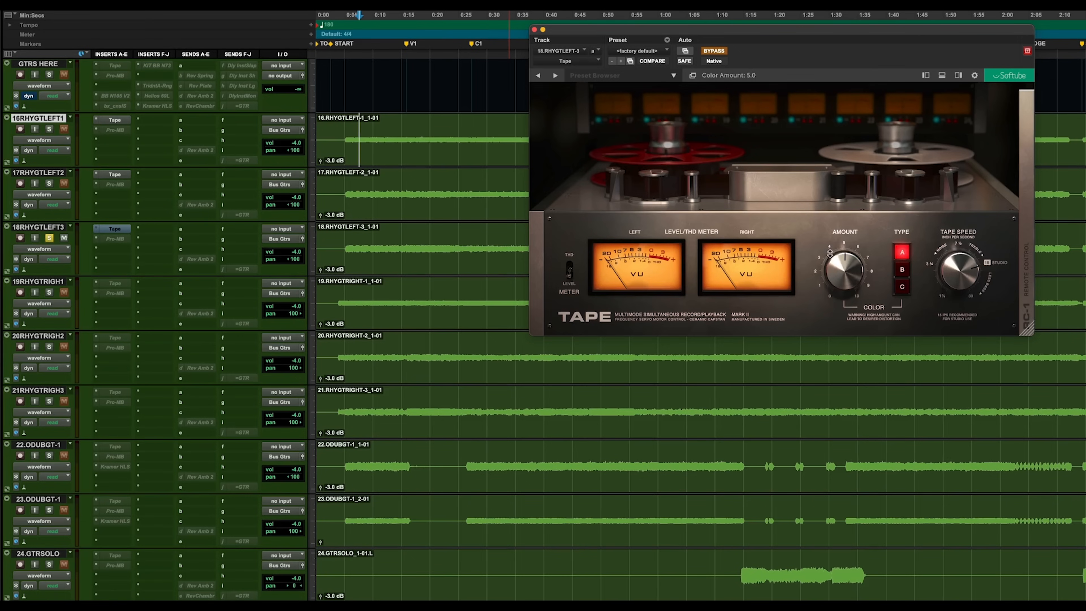
Take Tape on 18RHYGTLEFT3 out of bypass during playback and set its color type to C after comparing types.
key("space")
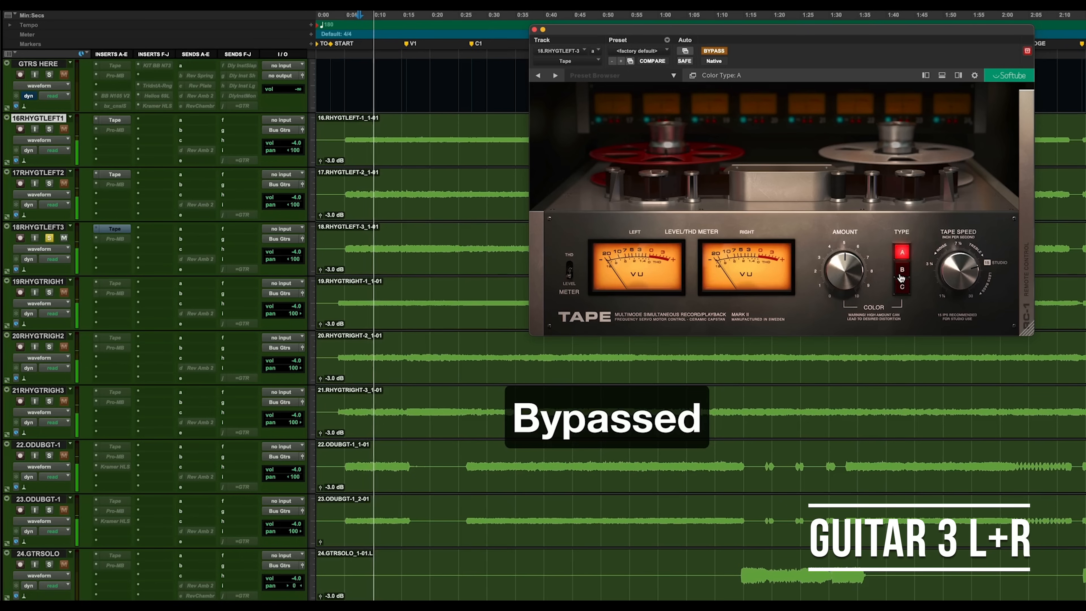
left_click(711, 49)
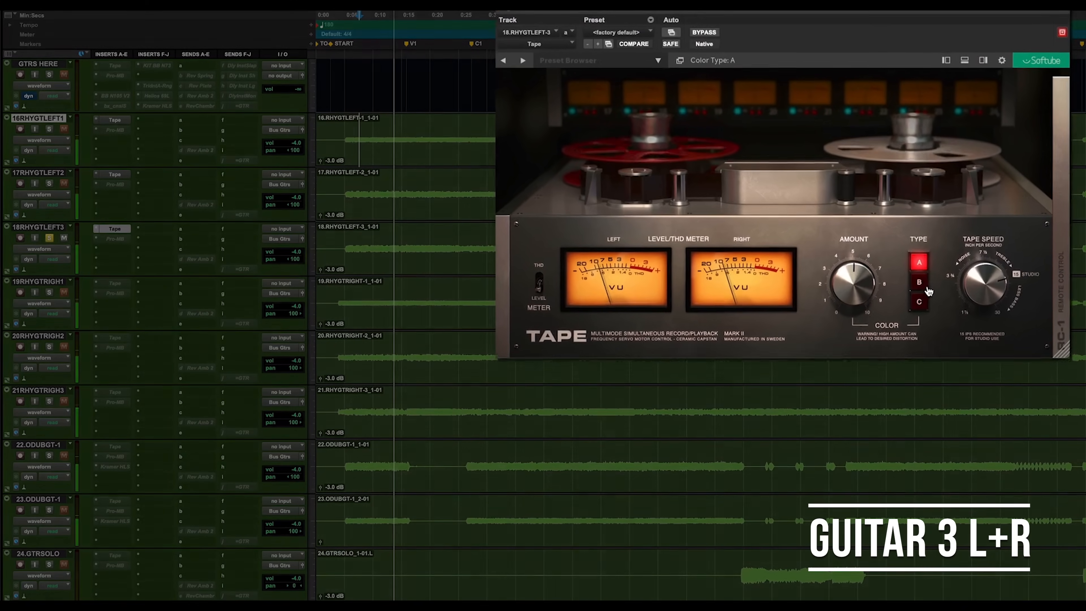
left_click(924, 286)
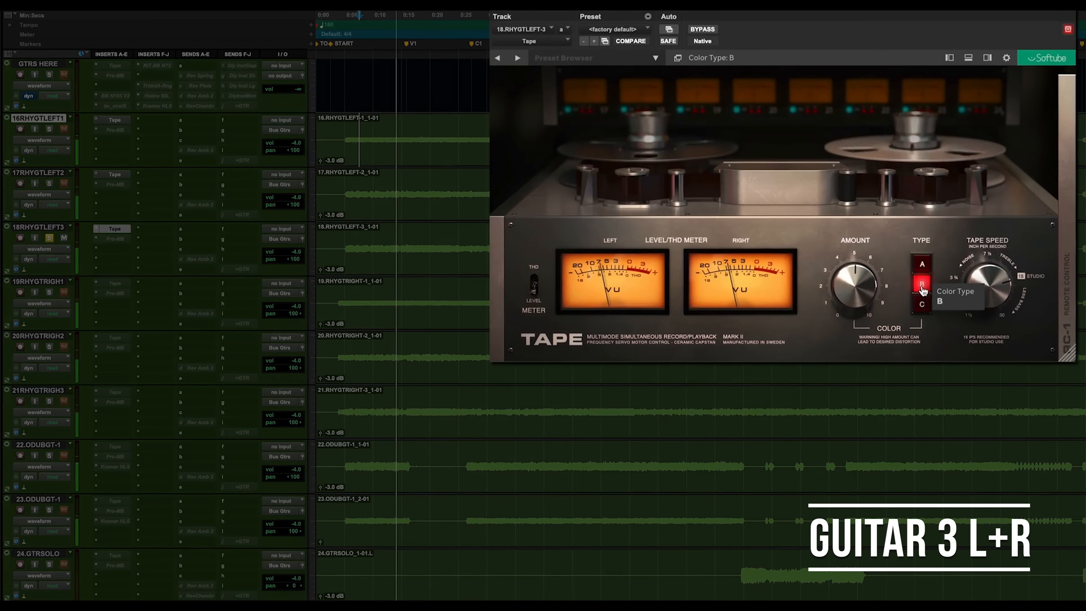
left_click(922, 304)
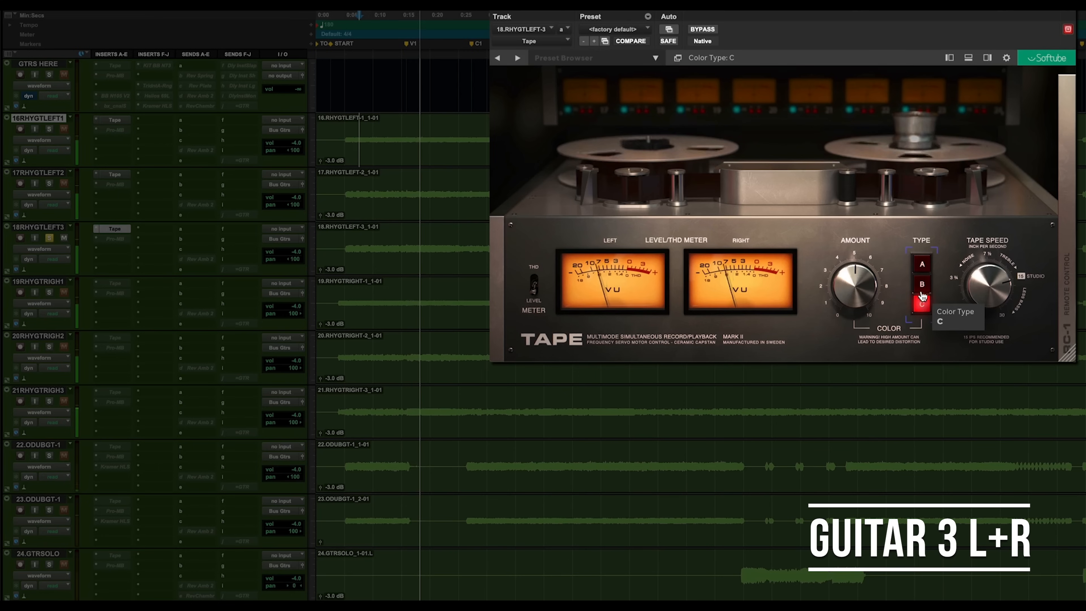
left_click(922, 269)
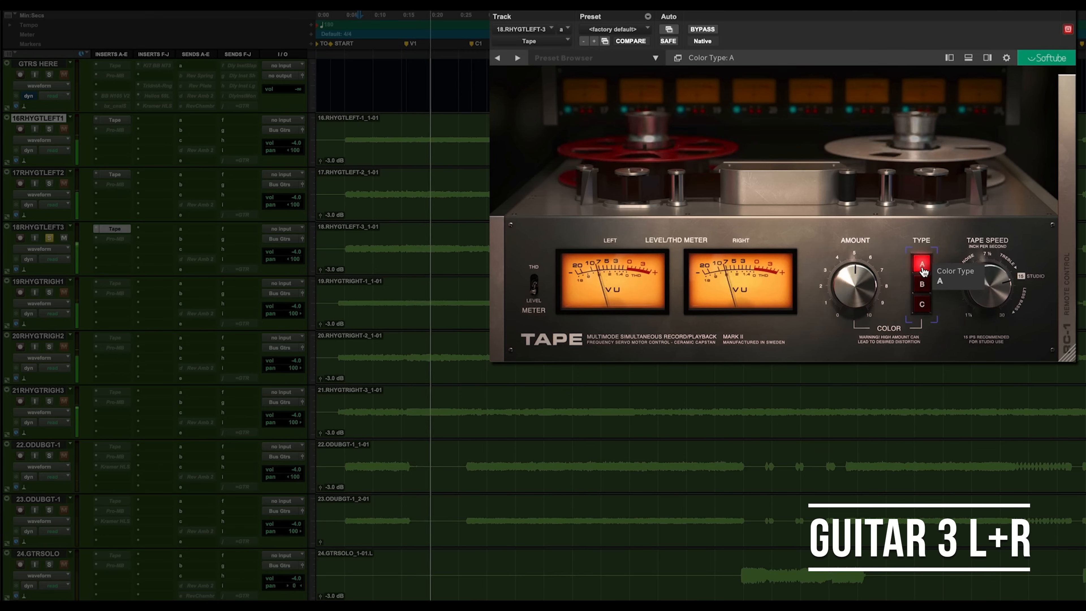
left_click(922, 304)
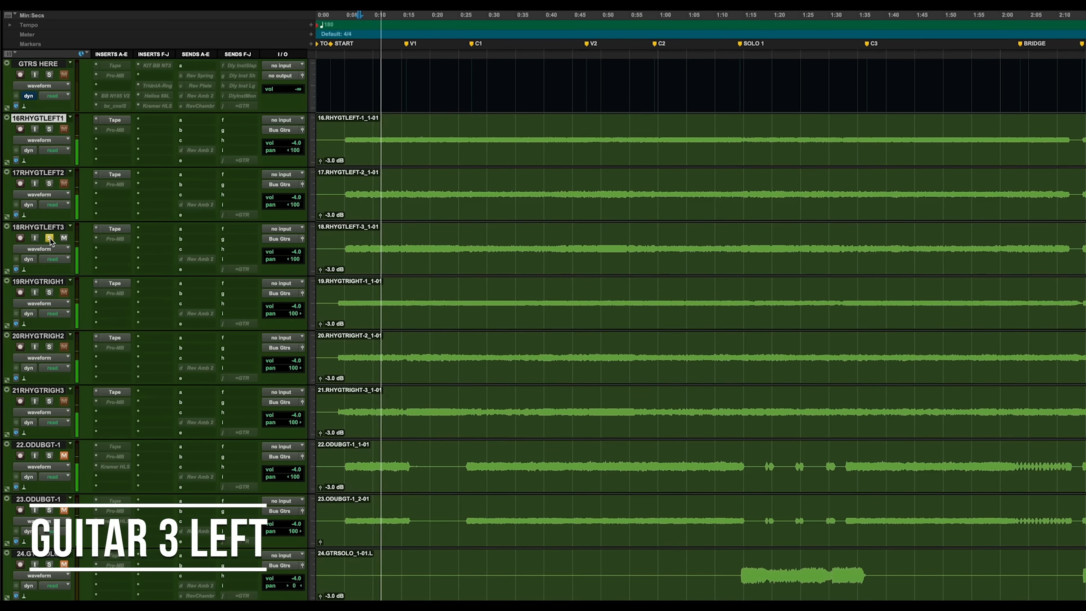
Activate the Pro-MB insert on 18RHYGTLEFT3 and open the controls of its low-mid band at 315.80 Hz.
key("space")
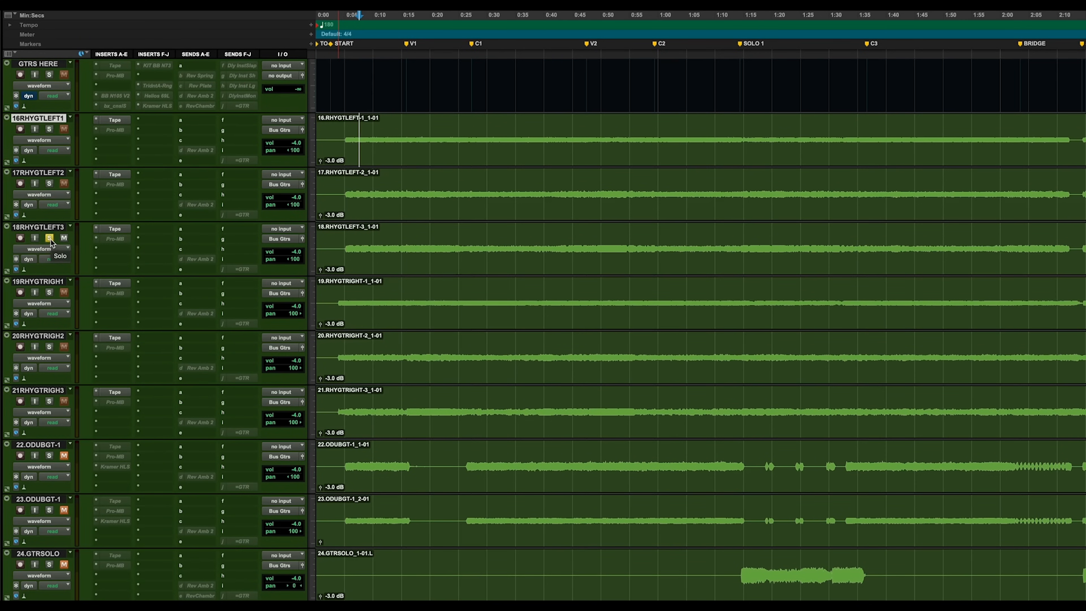
left_click(122, 239)
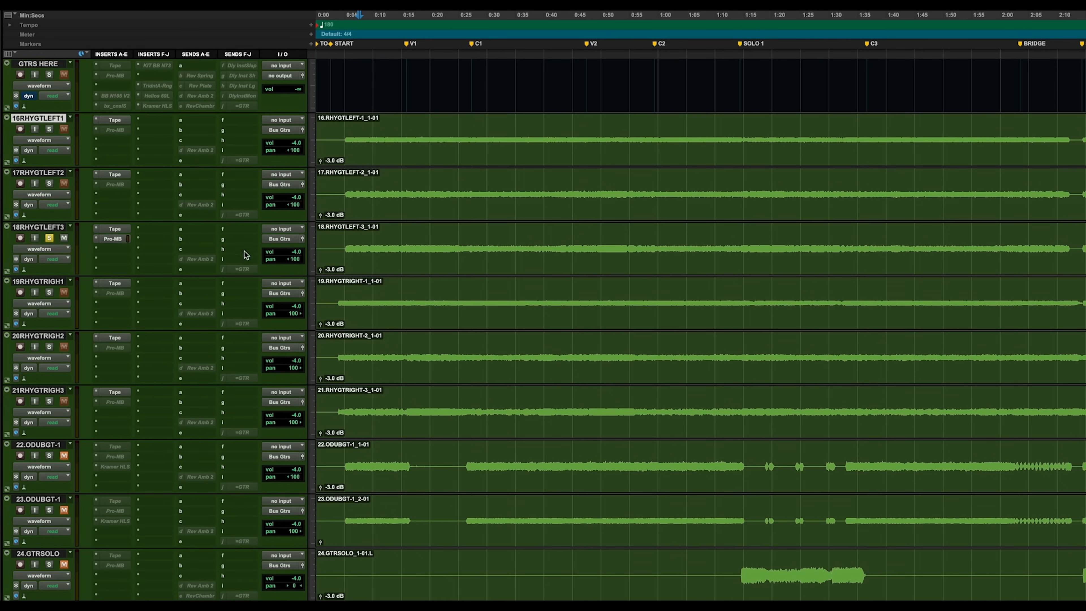
key("space")
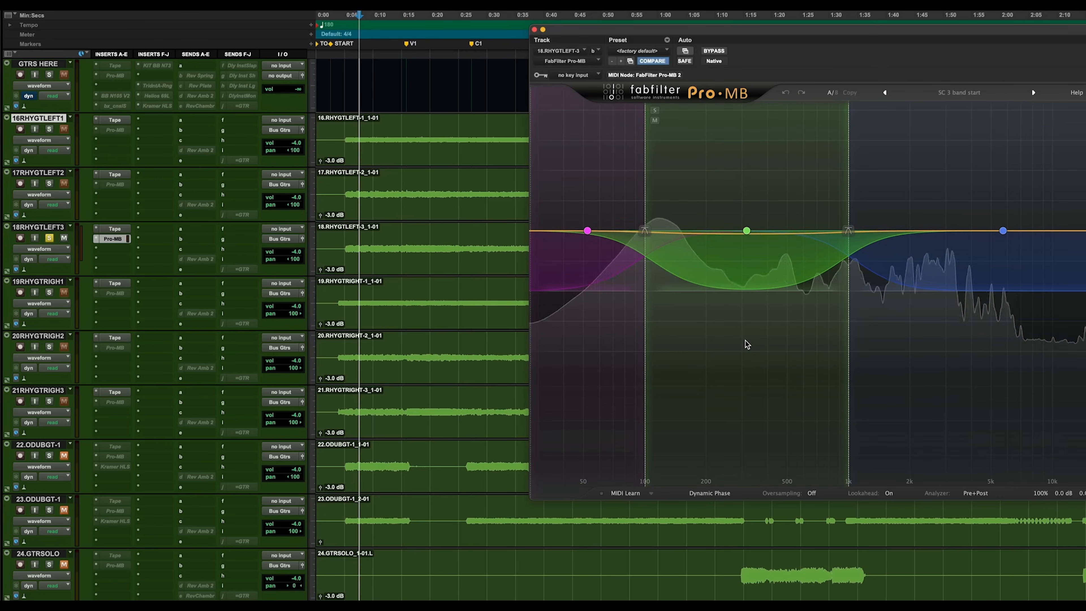
left_click(746, 231)
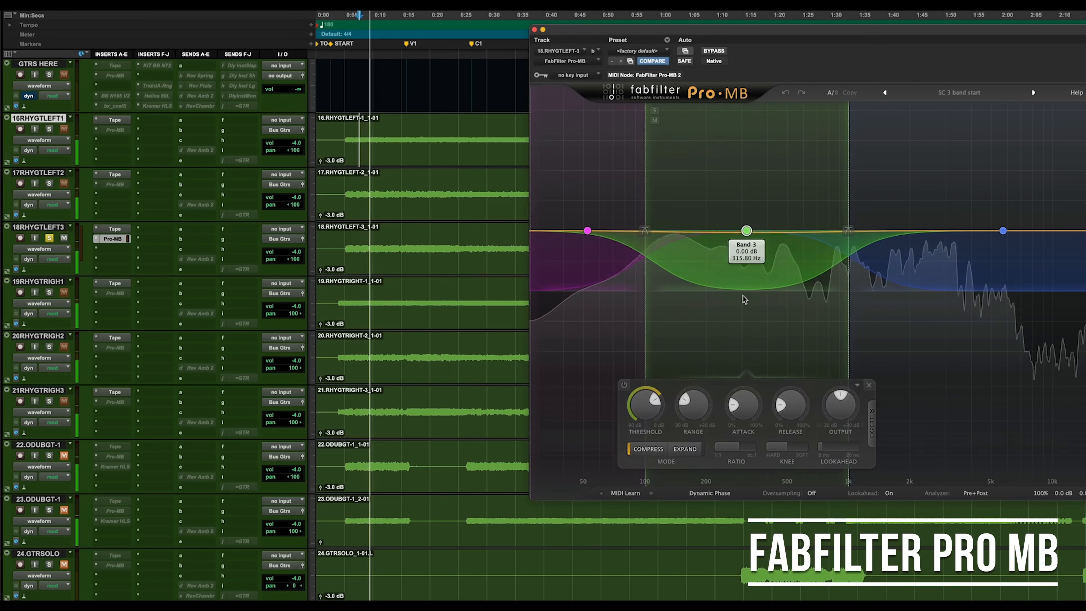
Set the Pro-MB band 3 threshold to about -24.4 dB, comparing the compression with the band bypassed during playback.
left_click_drag(647, 388, 649, 424)
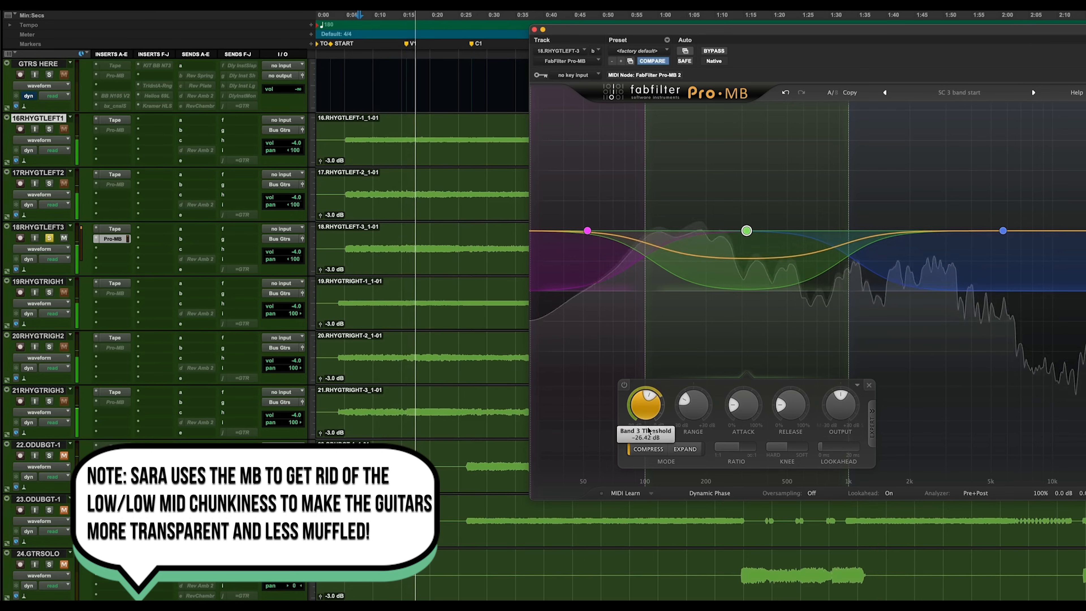
left_click(624, 386)
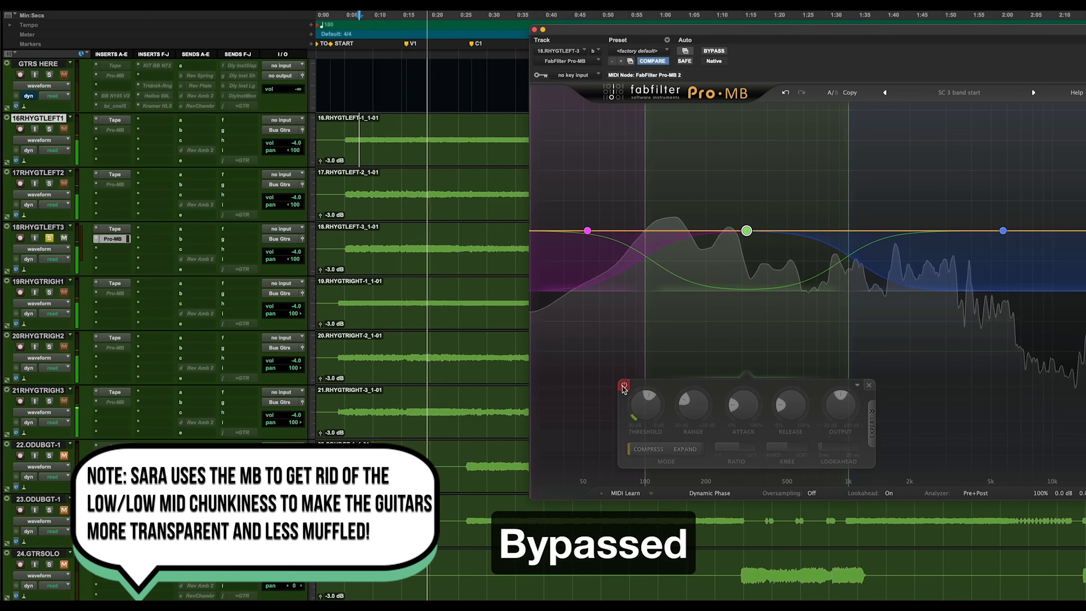
left_click(624, 385)
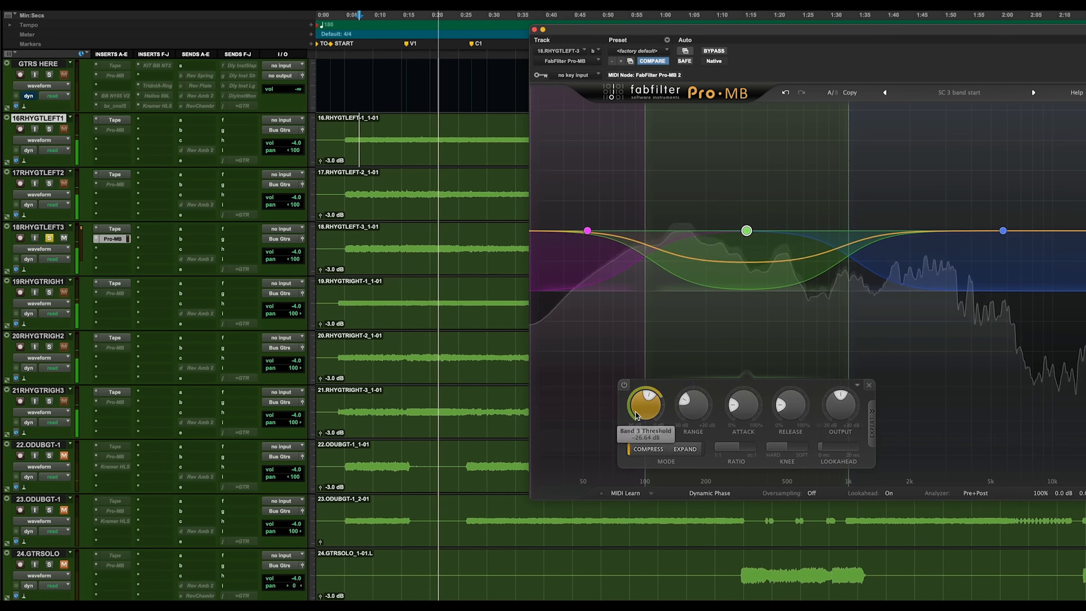
left_click_drag(641, 394, 642, 395)
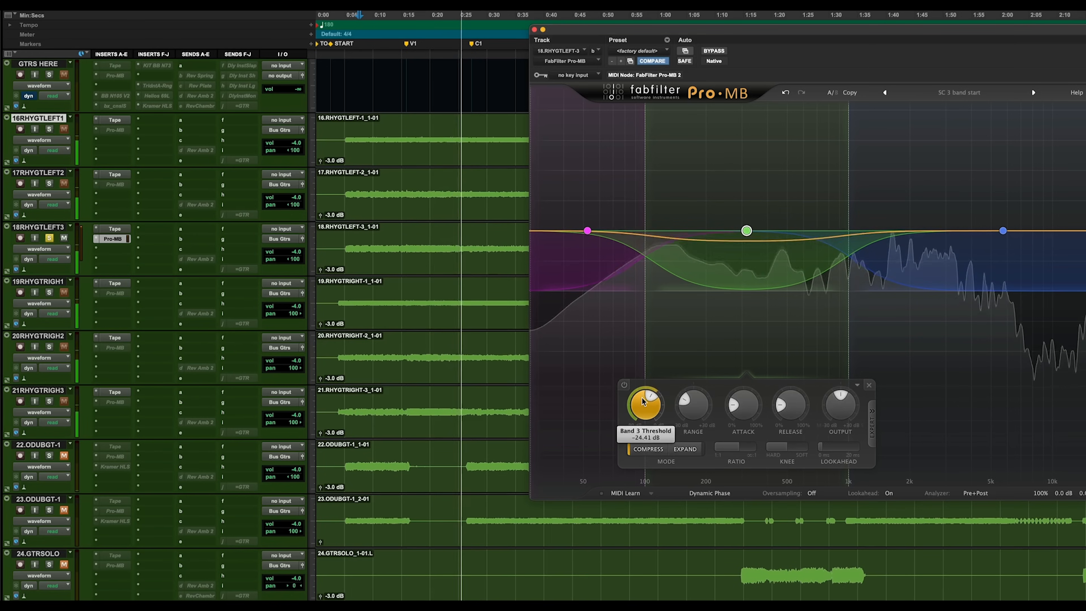
key("space")
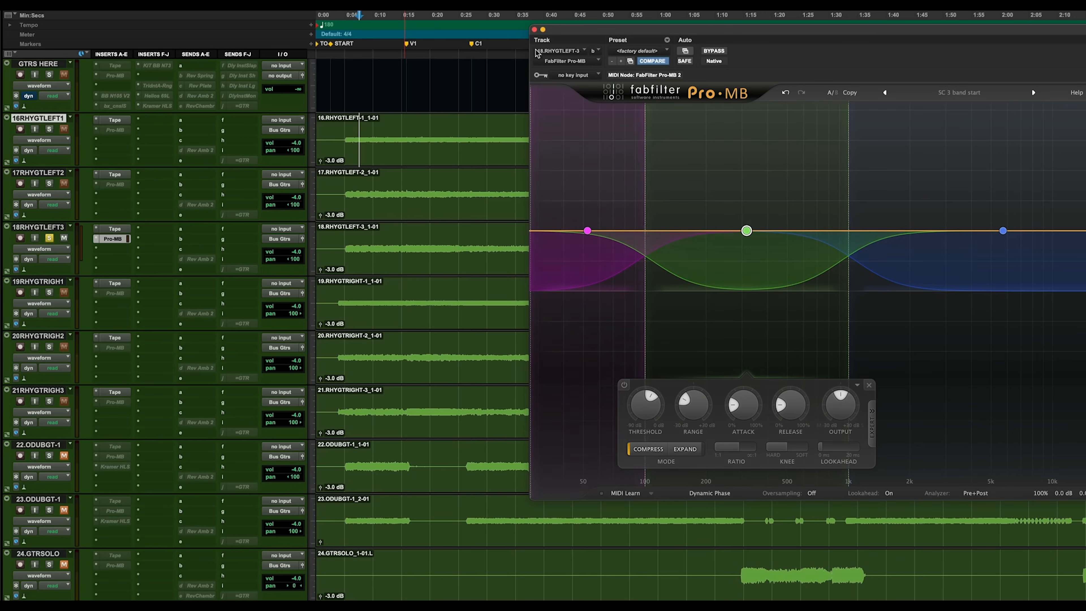
Copy the Pro-MB insert from 18RHYGTLEFT3 to 21RHYGTRIGH3, and audition both tracks soloed together.
left_click(534, 30)
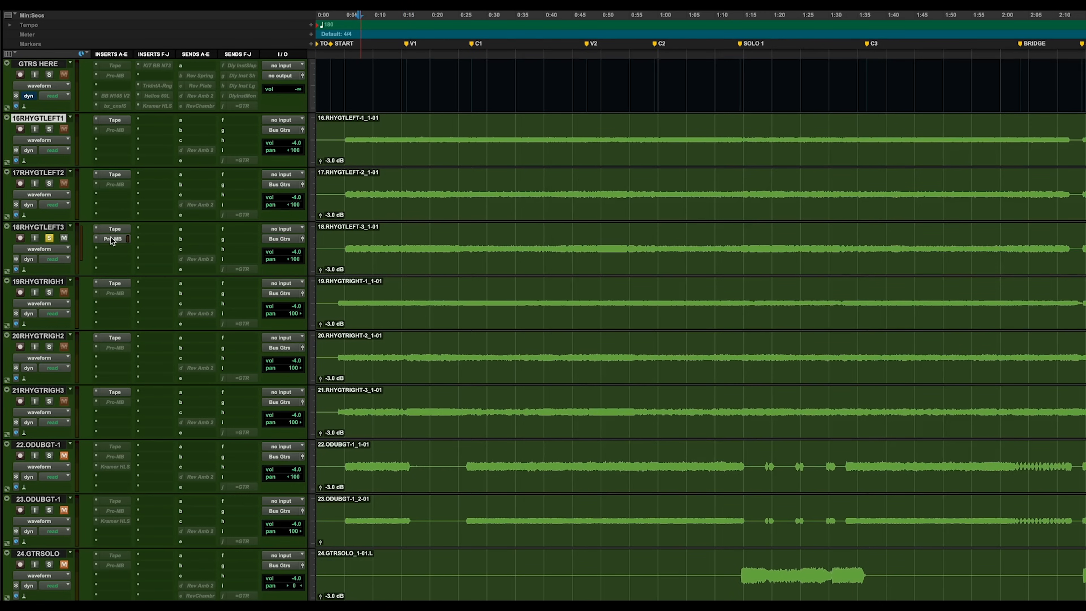
left_click_drag(111, 241, 106, 405)
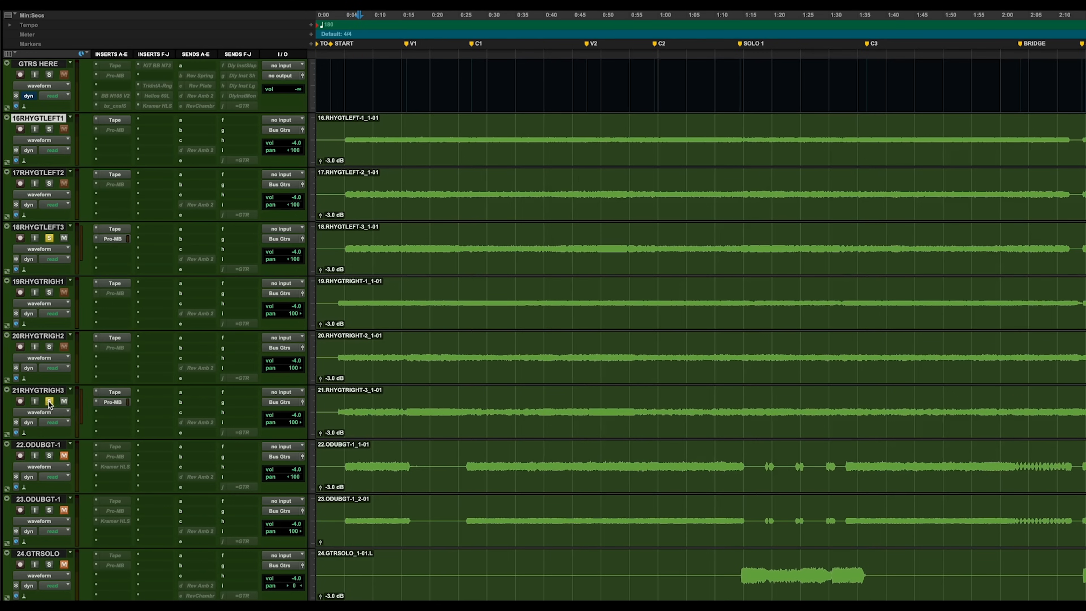
key("space")
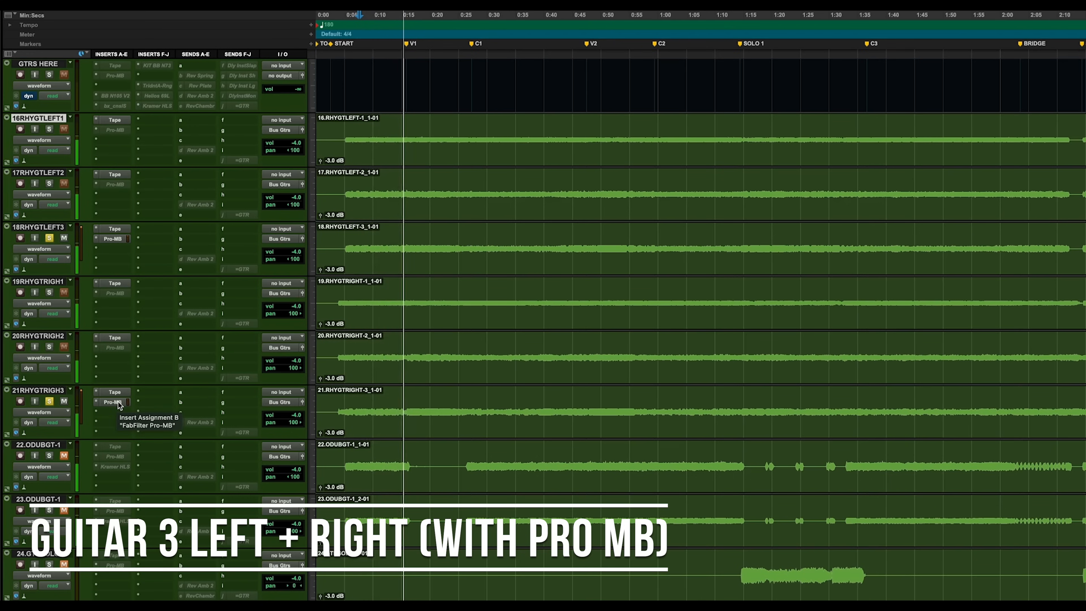
key("space")
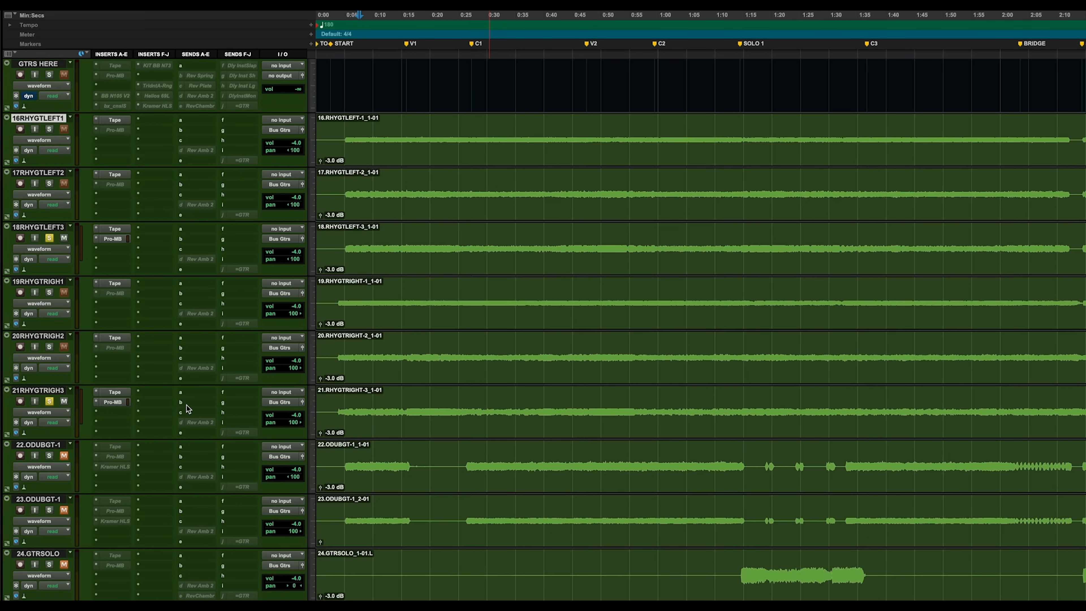
Find the Bus Gtrs track among the mix buses and open its Lindell 80 Bus insert.
scroll(187, 405, "down", 15)
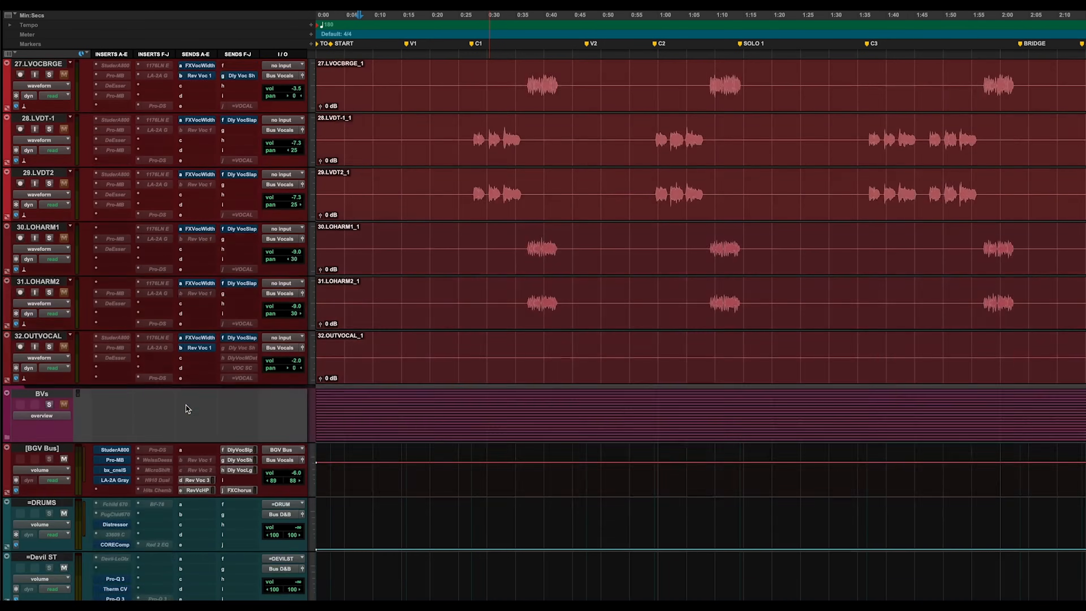
scroll(186, 405, "up", 3)
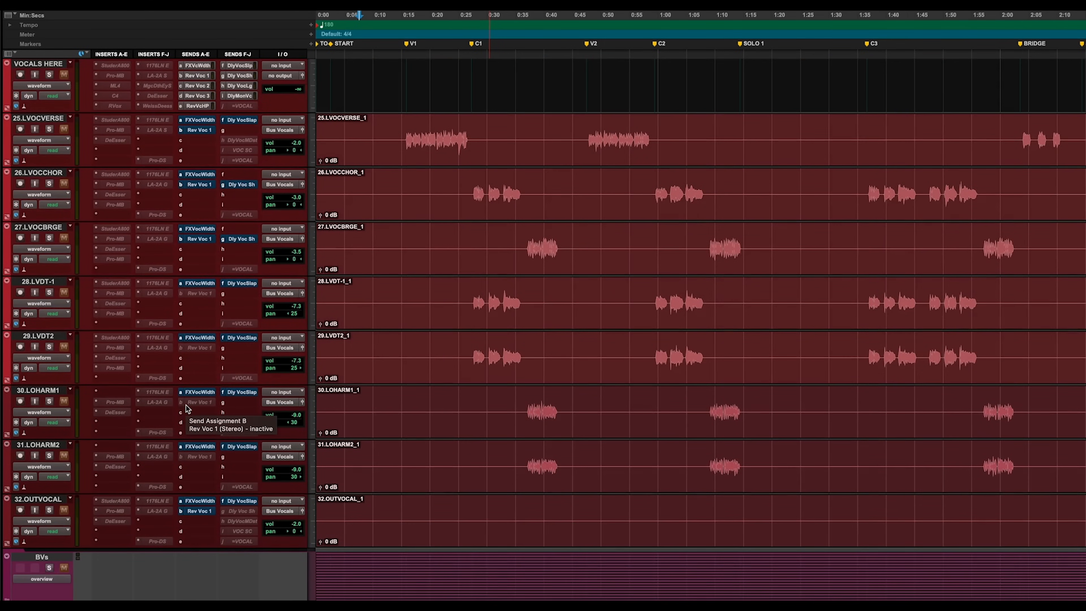
scroll(186, 410, "down", 9)
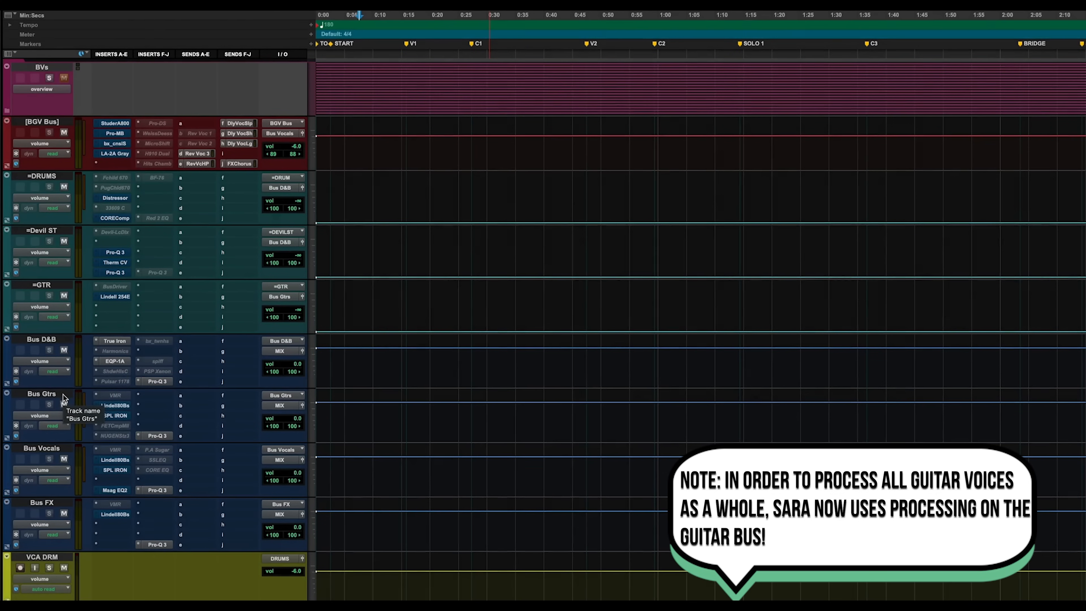
scroll(63, 398, "up", 20)
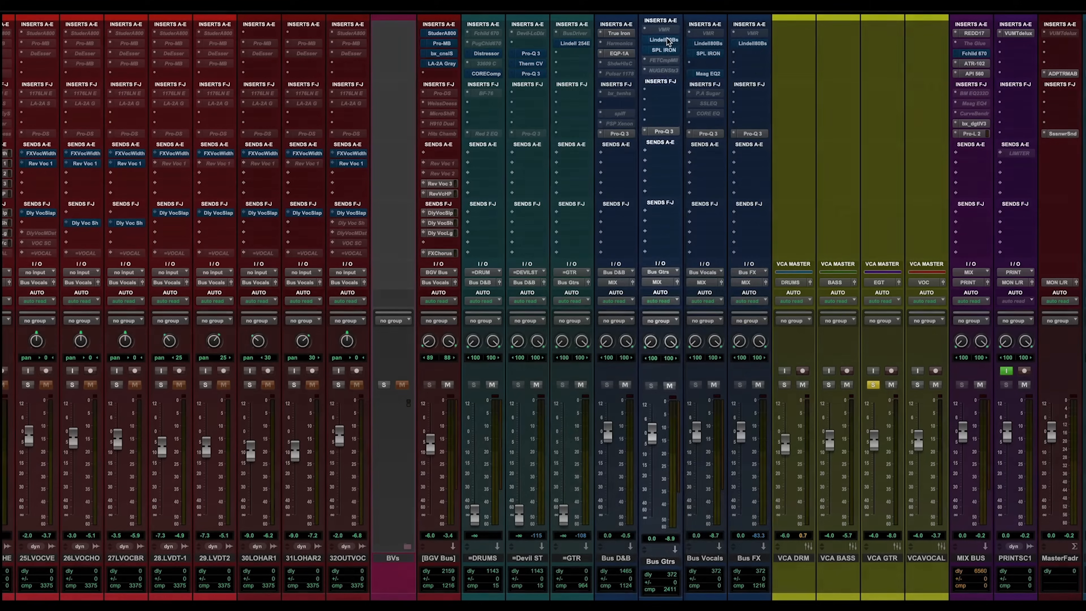
left_click(664, 25)
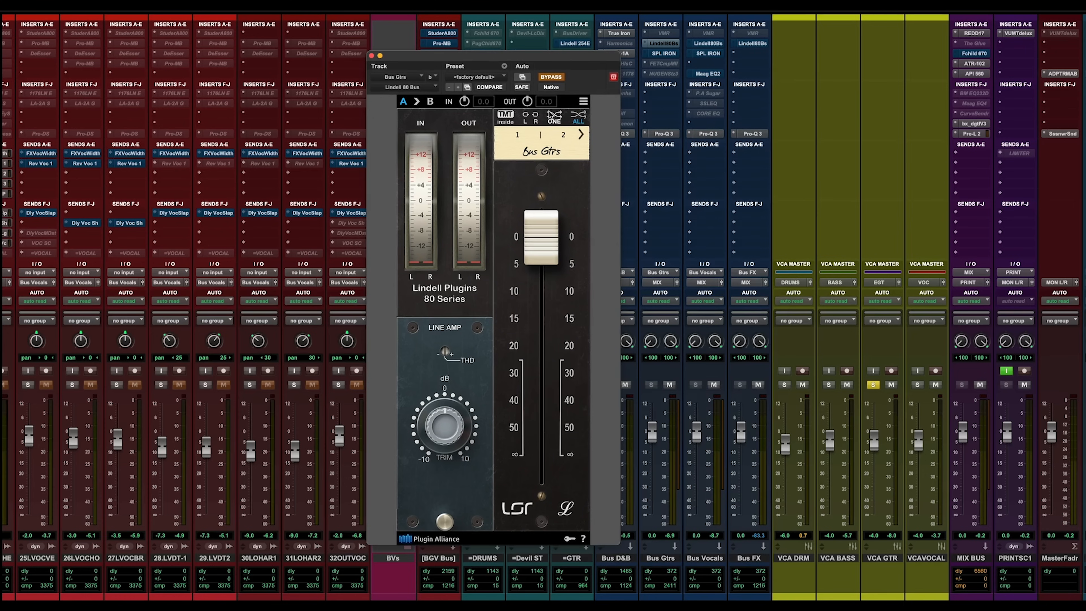
Compare the Bus Gtrs sound with Lindell 80 Bus bypassed and engaged during playback, leaving the plug-in engaged.
key("space")
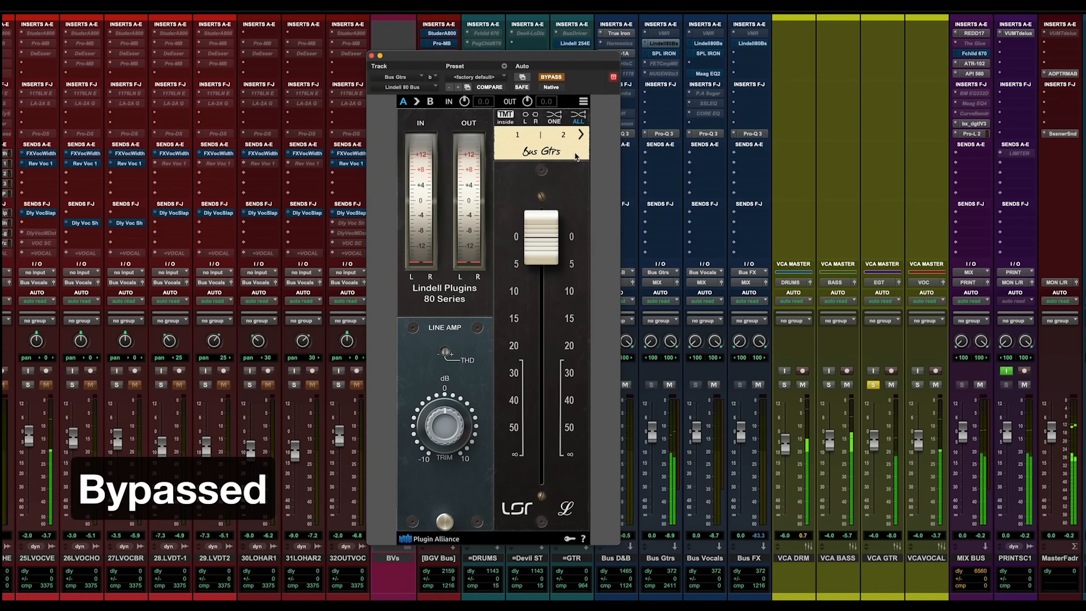
left_click(553, 77)
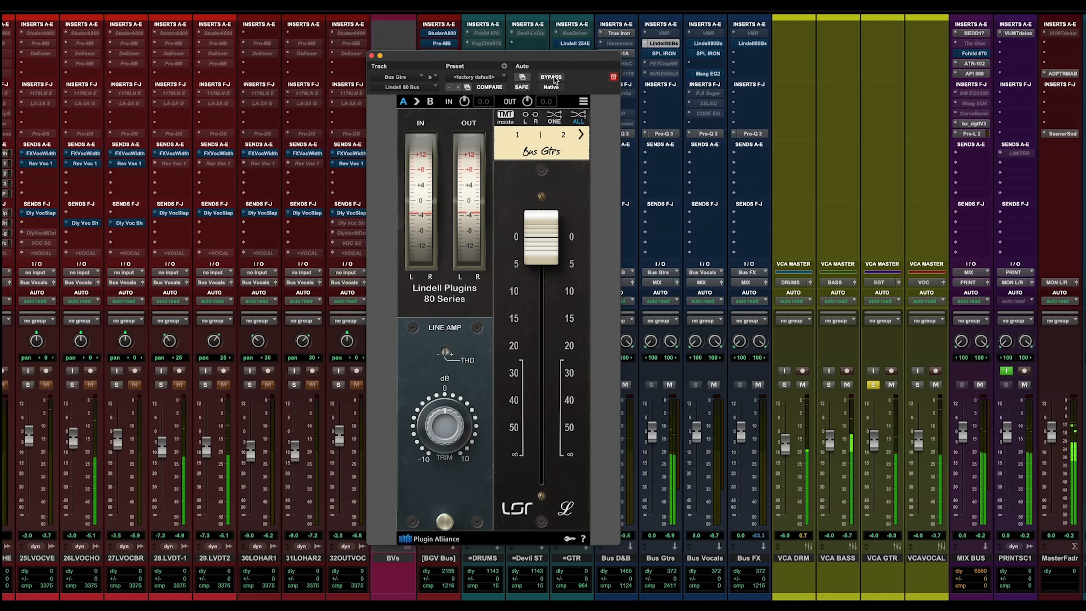
left_click(551, 77)
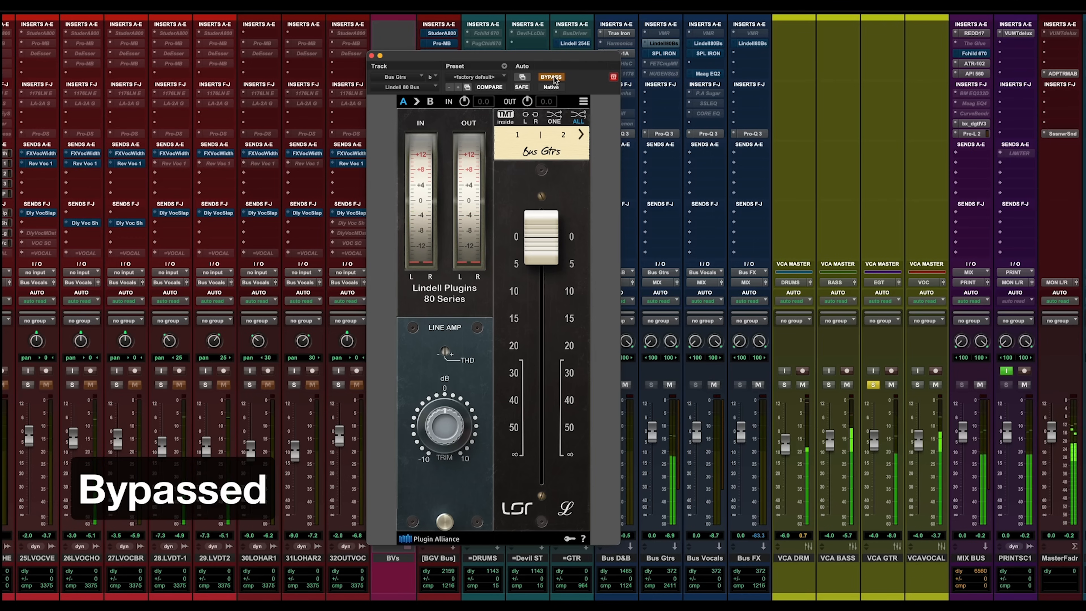
left_click(552, 77)
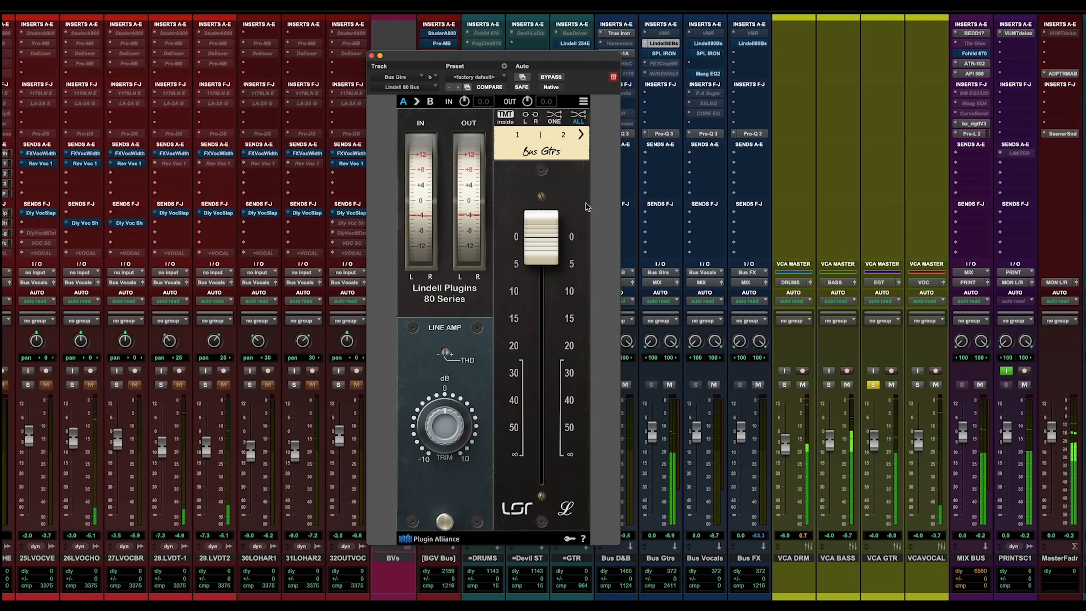
key("space")
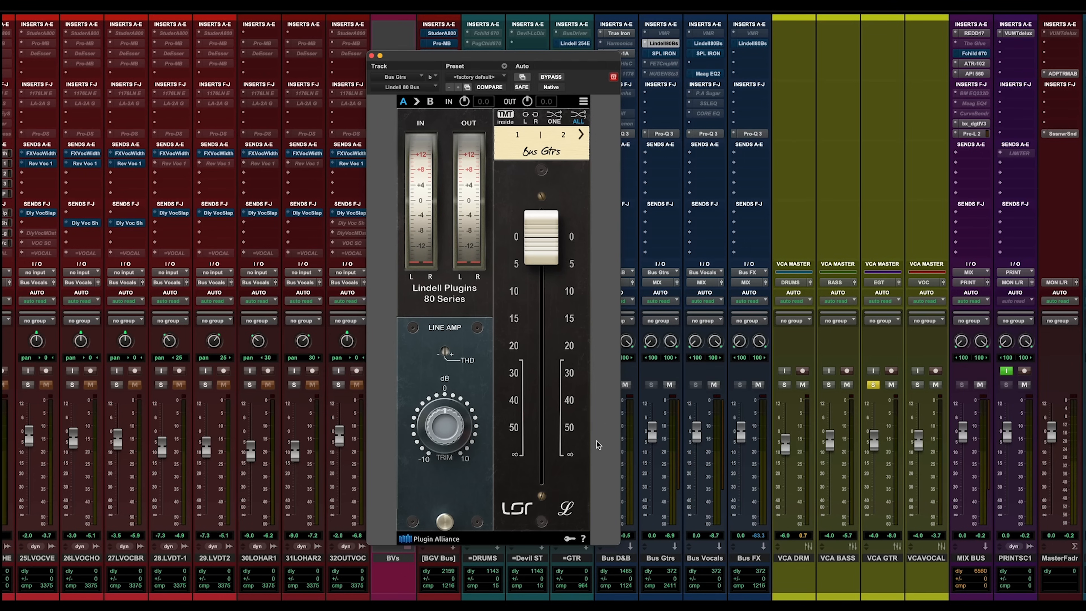
key("space")
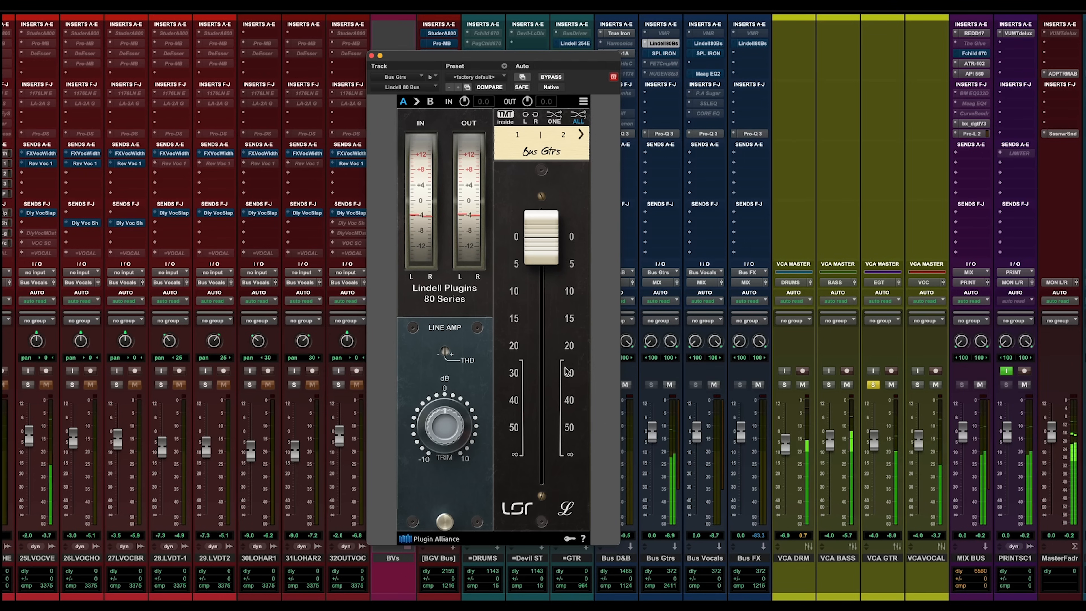
left_click(551, 77)
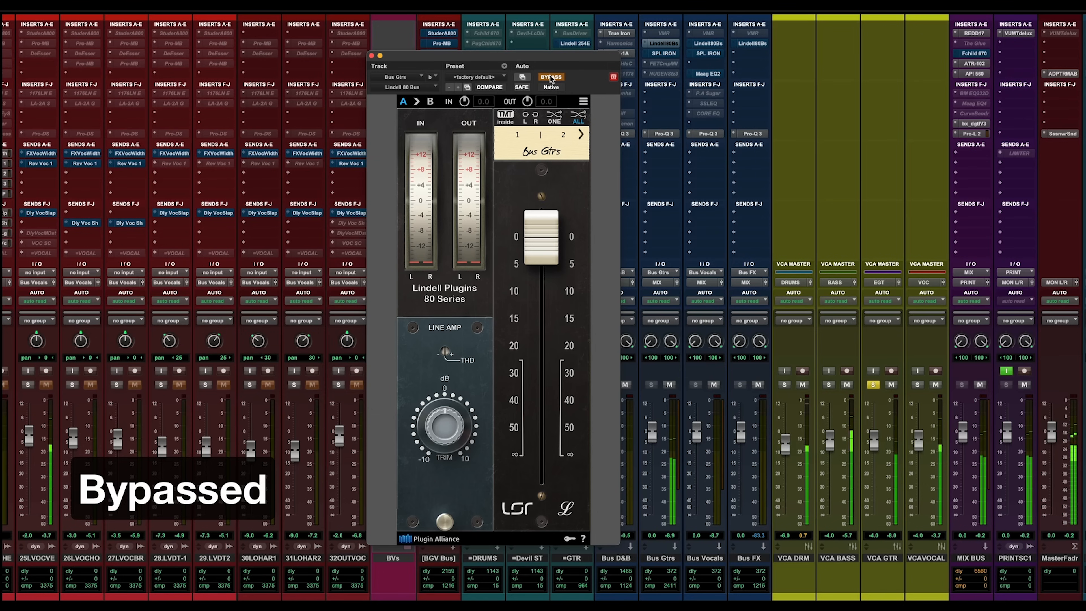
left_click(551, 77)
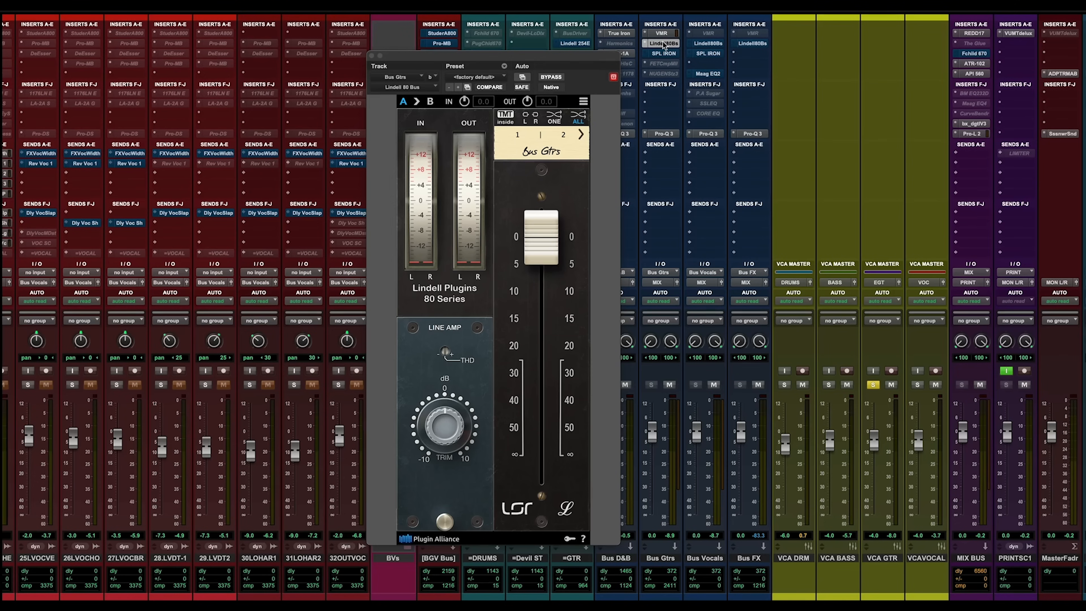
Make Lindell 80 Bus inactive on Bus Gtrs and compare VMR's Virtual Channel console types, alternating between Ψ and Brit N.
left_click(662, 43, "ctrl+super")
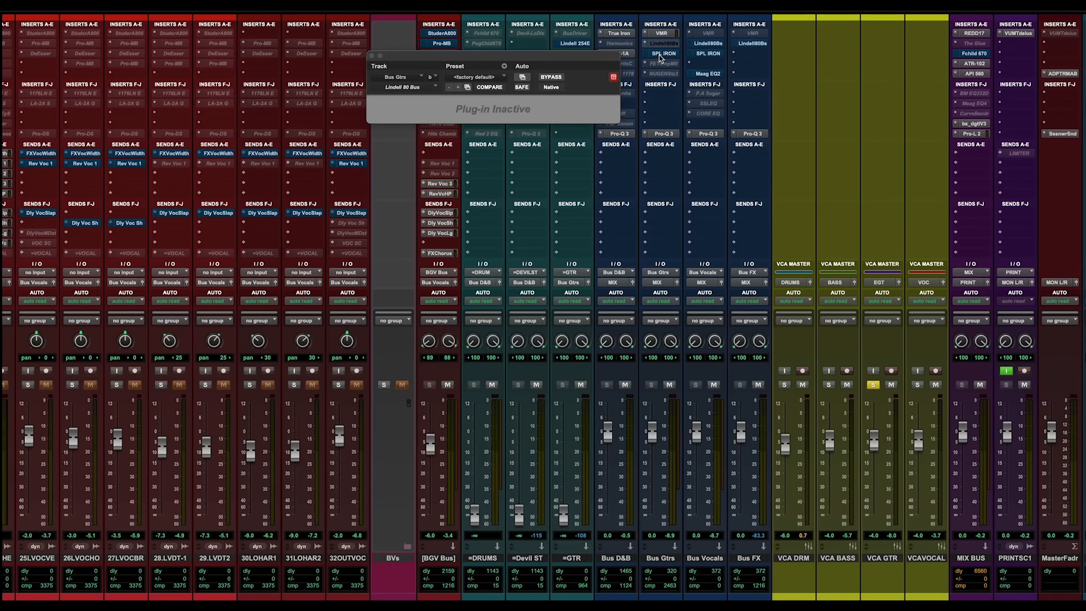
left_click(662, 34)
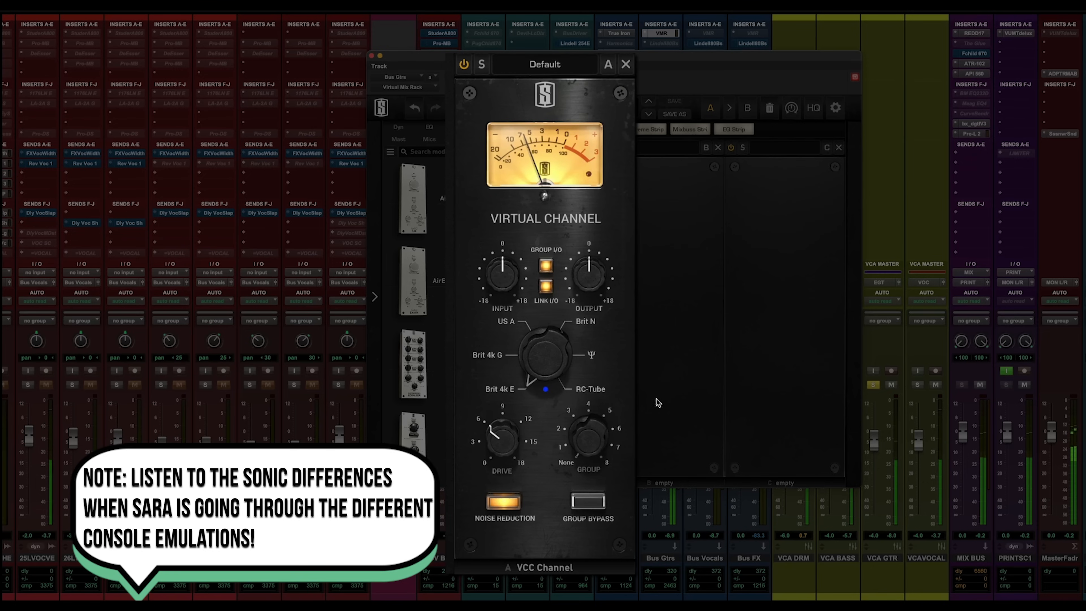
left_click_drag(542, 330, 587, 229)
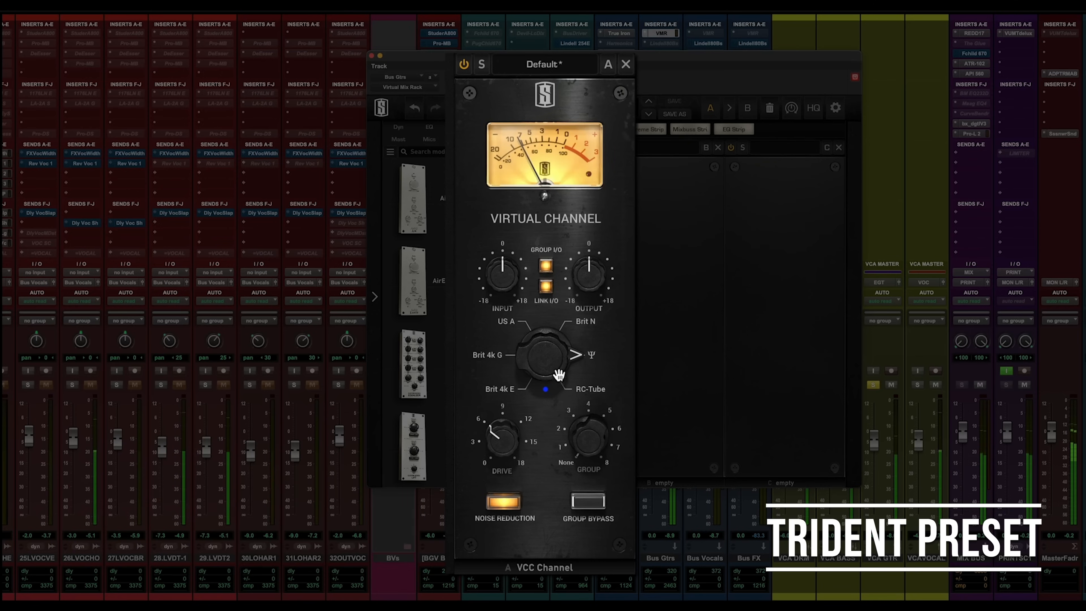
left_click_drag(544, 356, 541, 383)
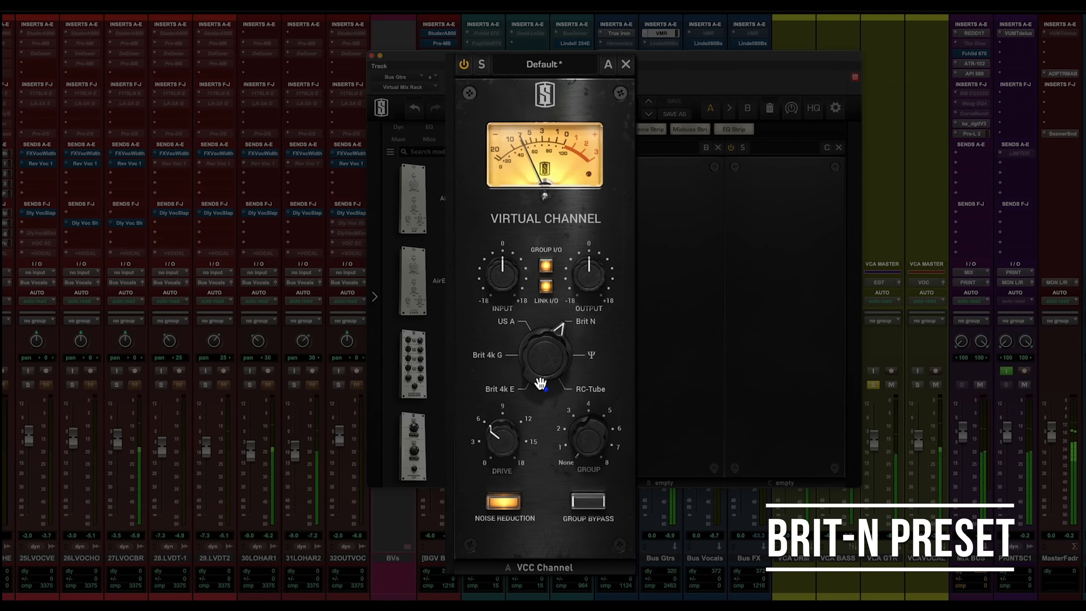
left_click_drag(540, 383, 543, 360)
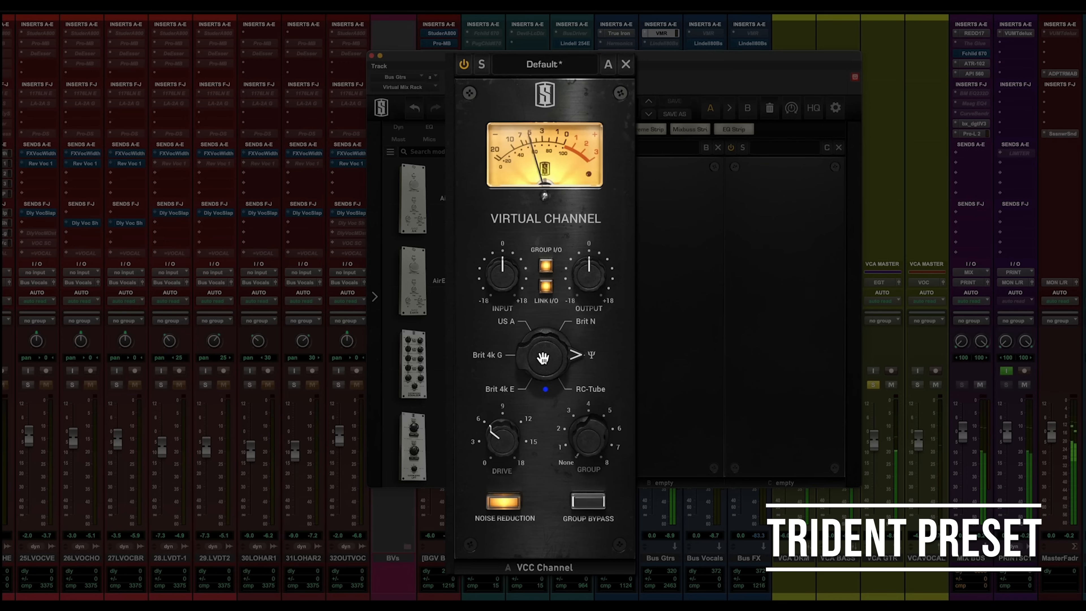
left_click_drag(543, 358, 550, 405)
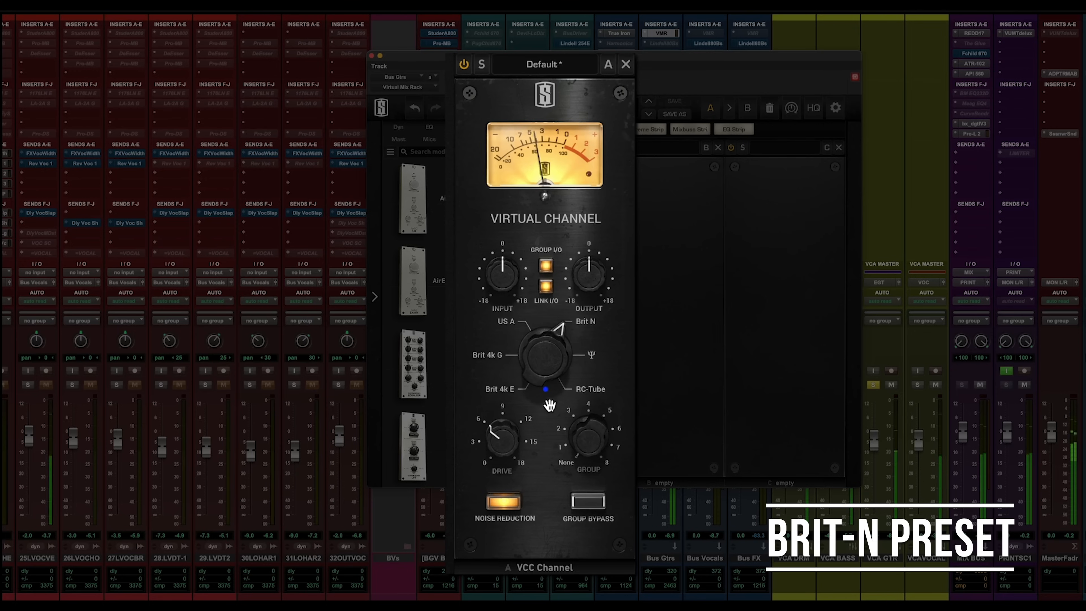
left_click_drag(550, 405, 551, 360)
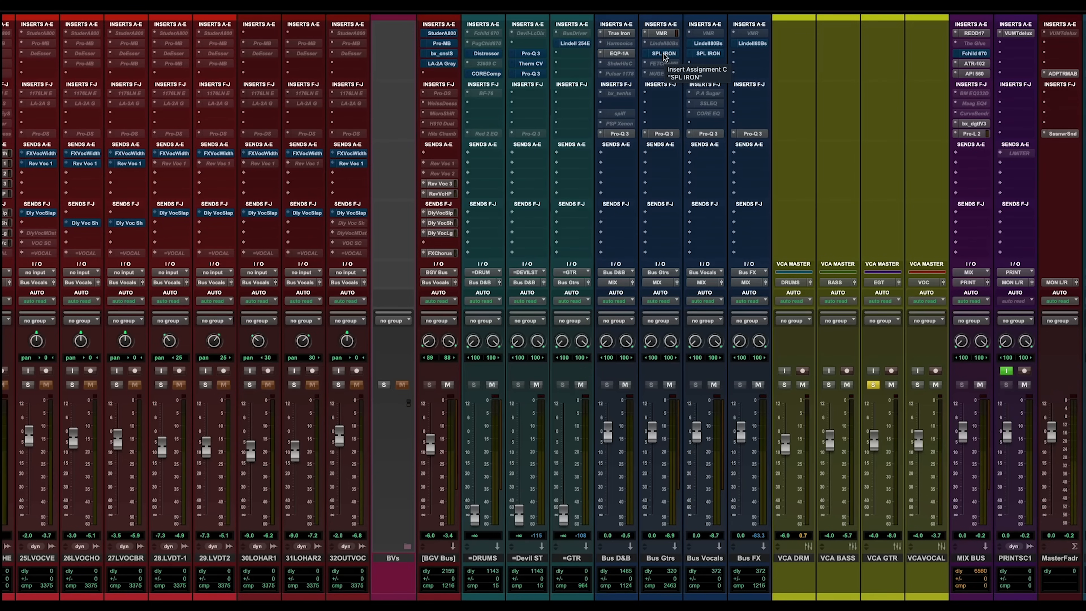
Open SPL IRON on Bus Gtrs and take it out of bypass after comparing the compressor bypassed and engaged.
left_click(664, 54)
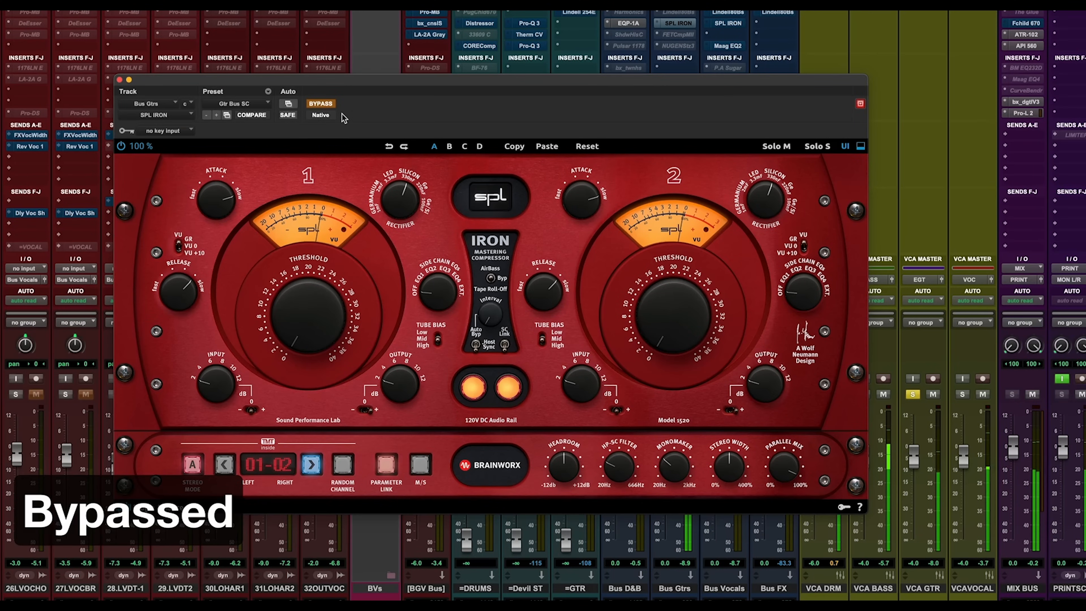
left_click(329, 104)
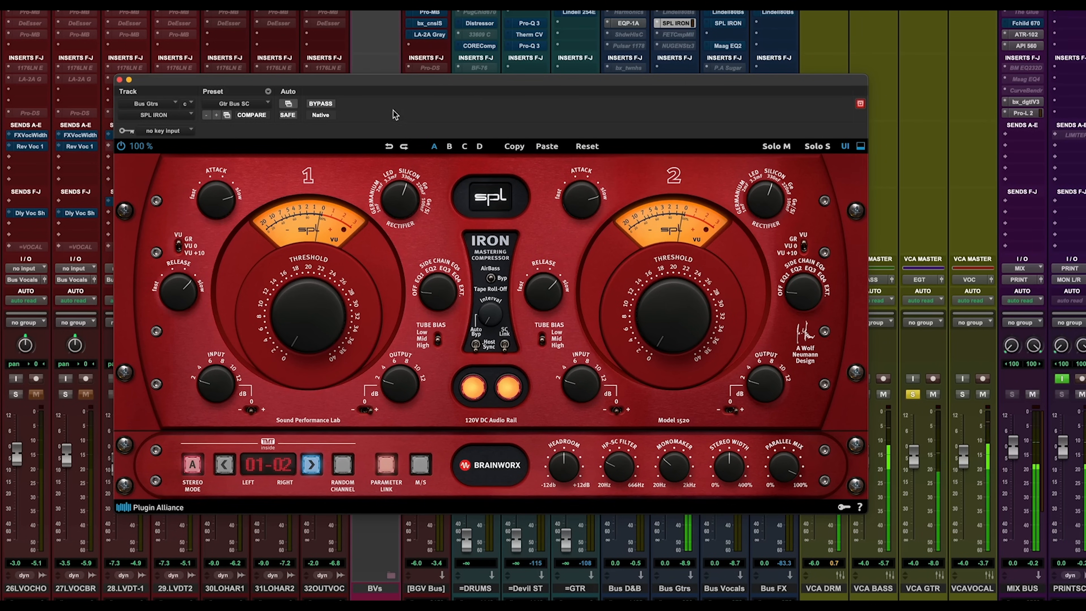
left_click(330, 103)
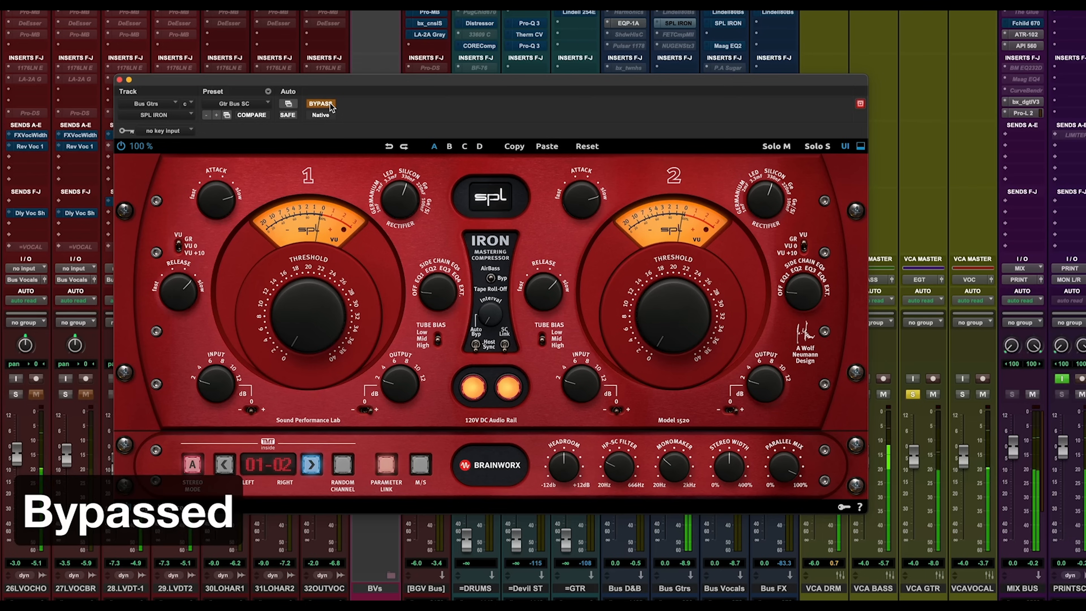
left_click(329, 104)
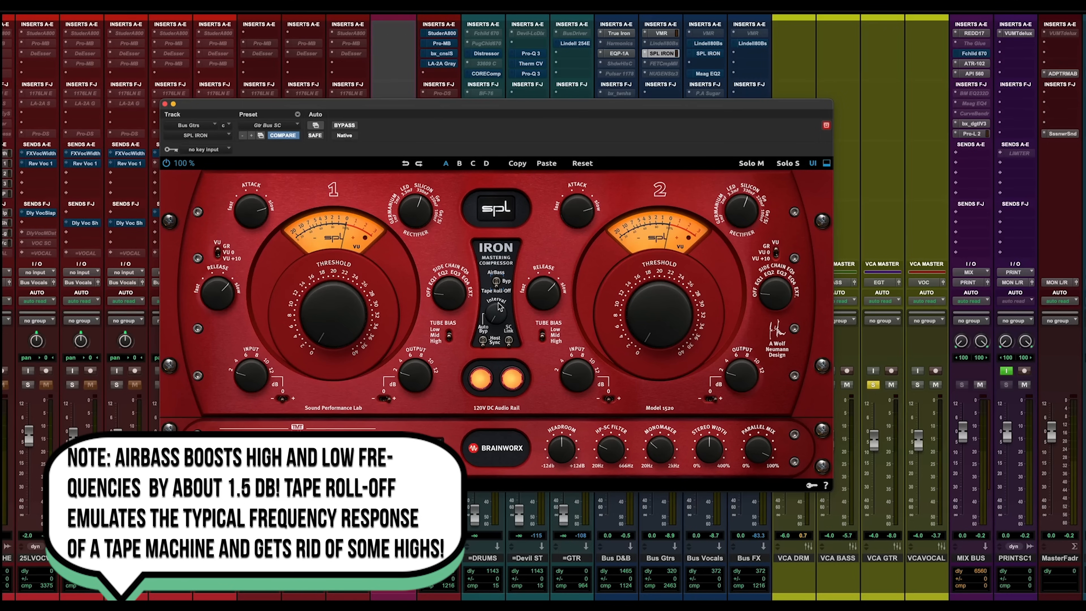
Set SPL IRON's tone switch to Tape Roll-Off during playback, after comparing it with AirBass and Byp.
left_click(497, 283)
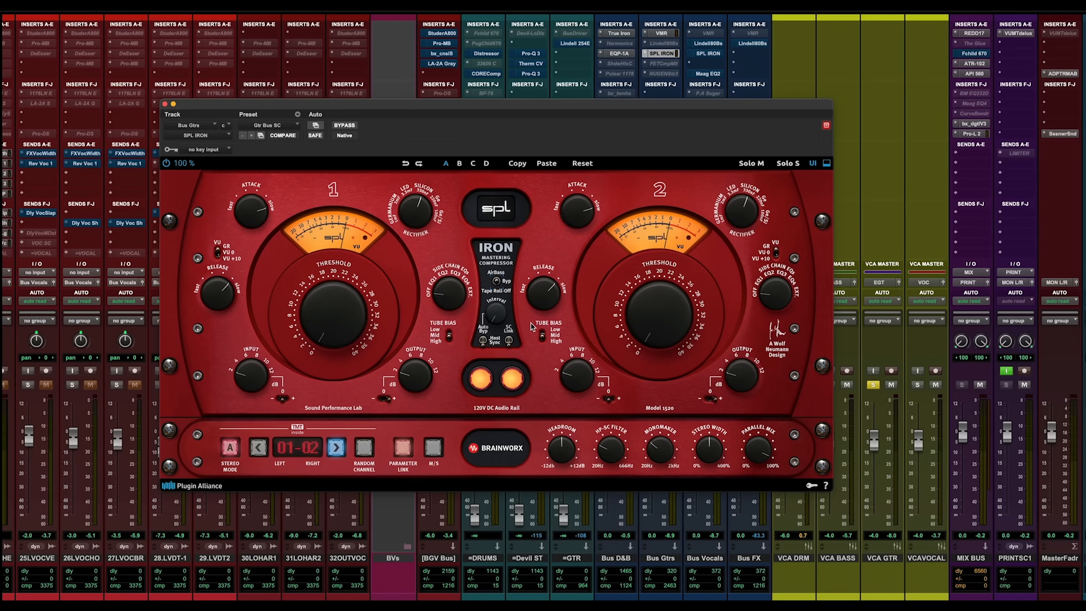
key("space")
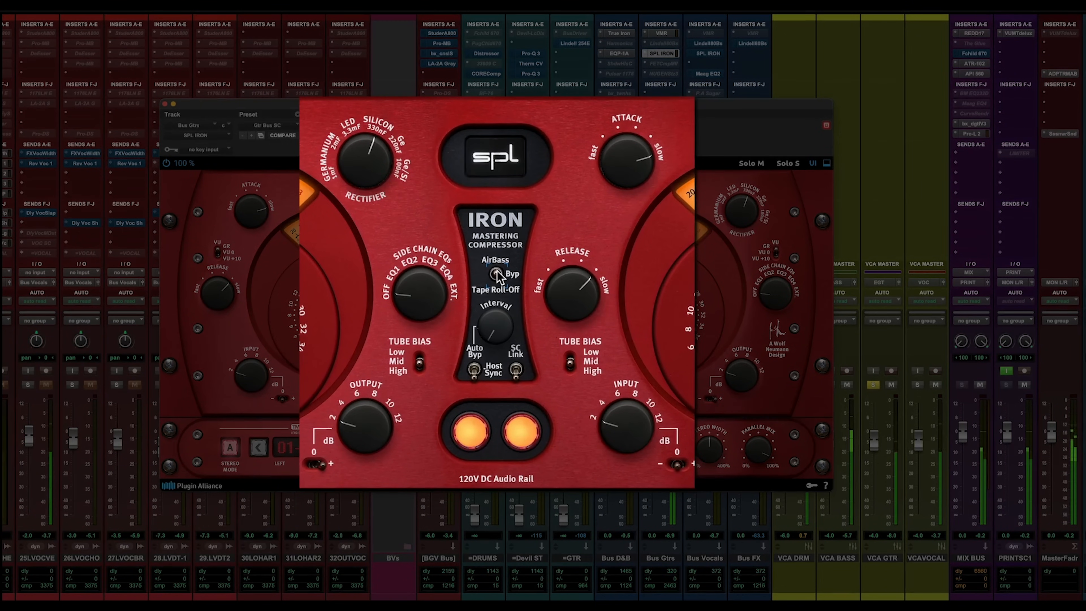
left_click(496, 274)
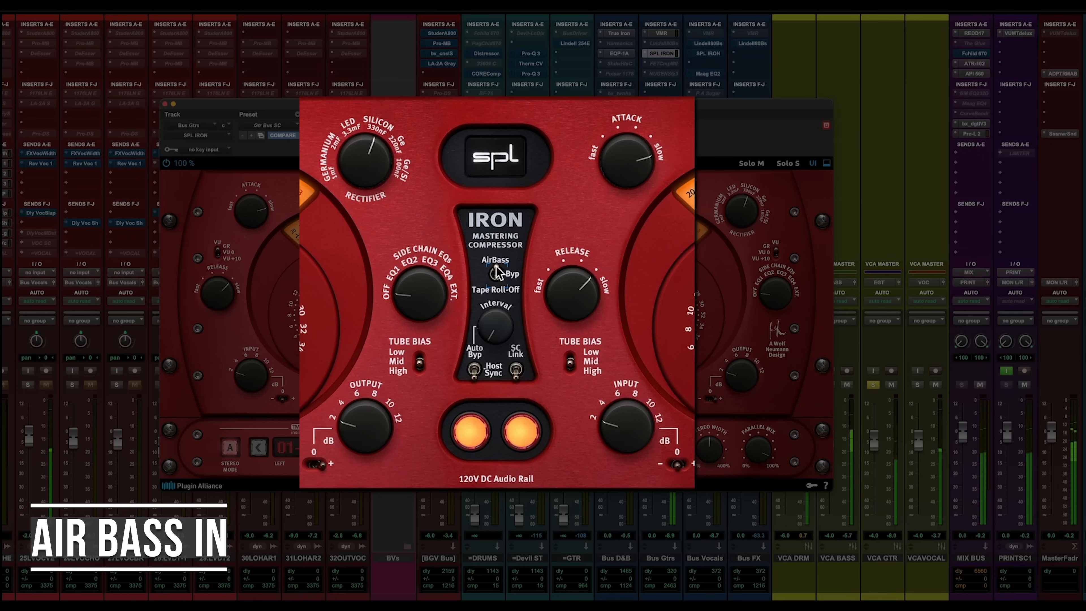
left_click(496, 275)
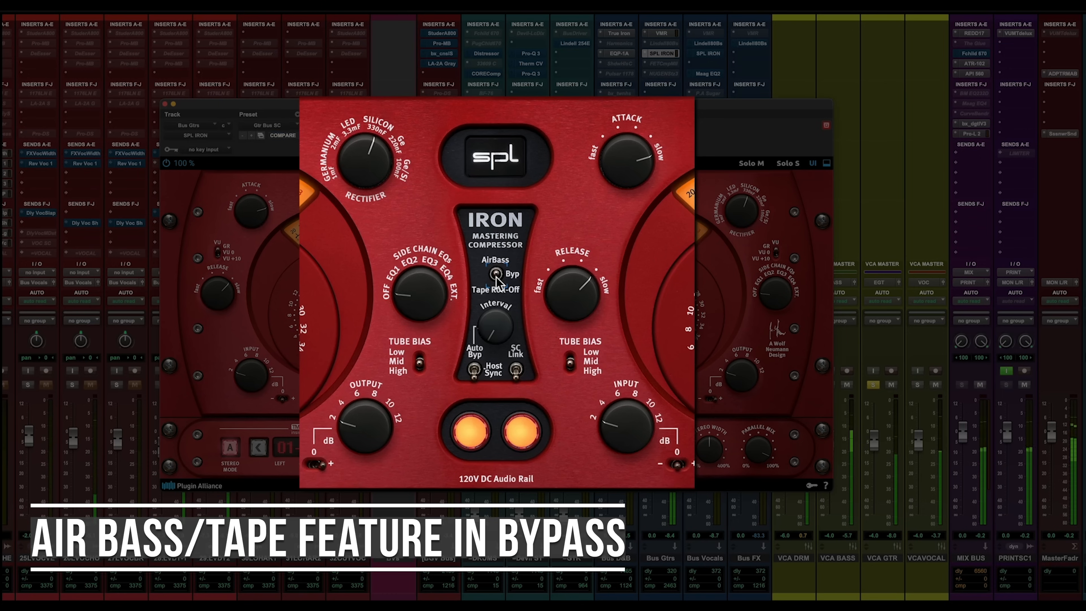
left_click(497, 276)
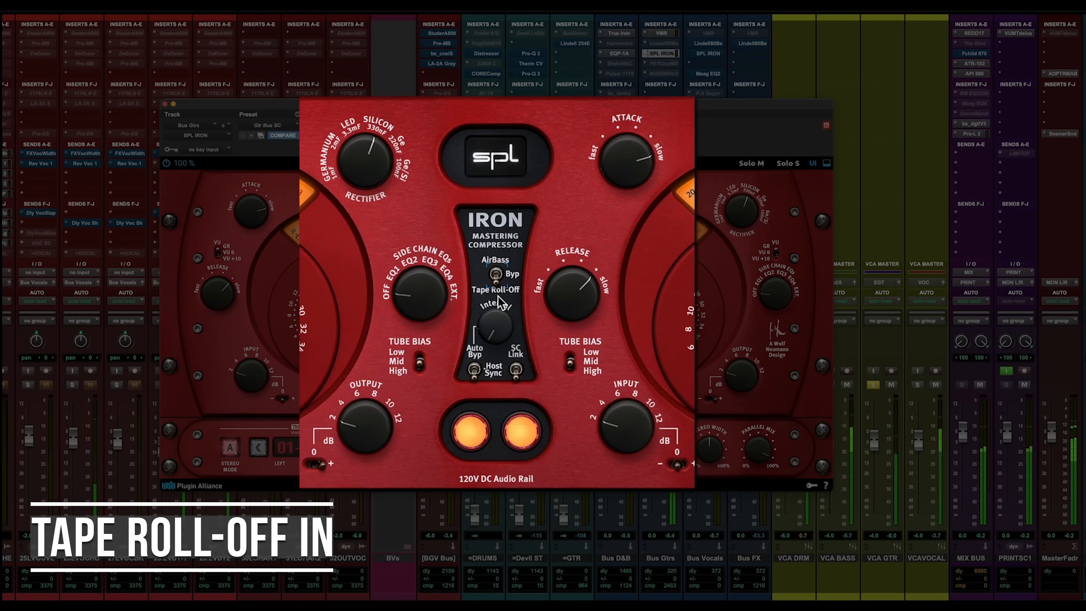
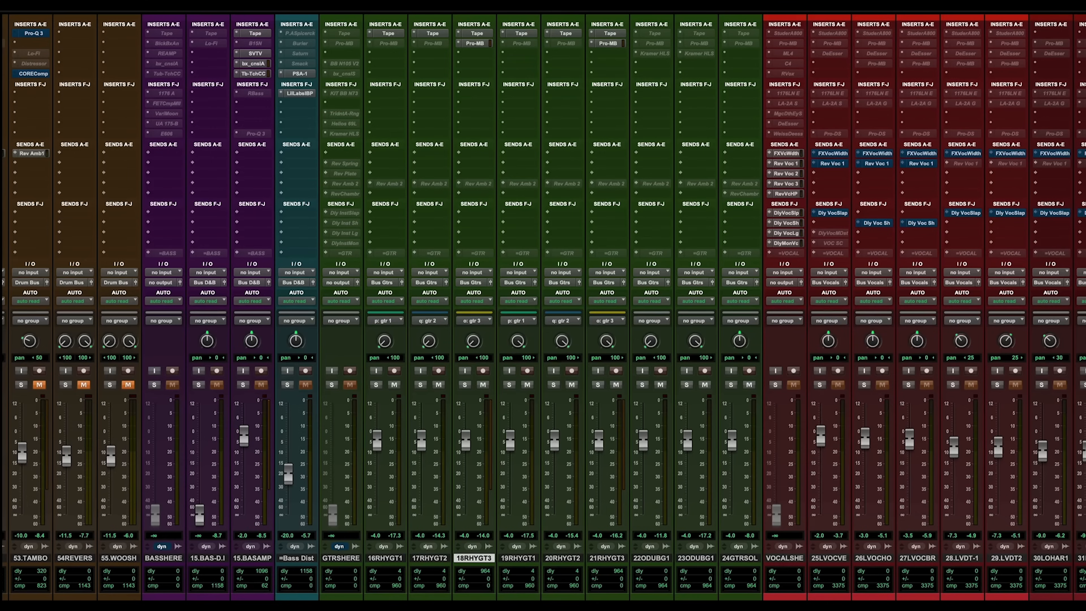
Play the session to hear the processed rhythm guitars in the full mix.
key("space")
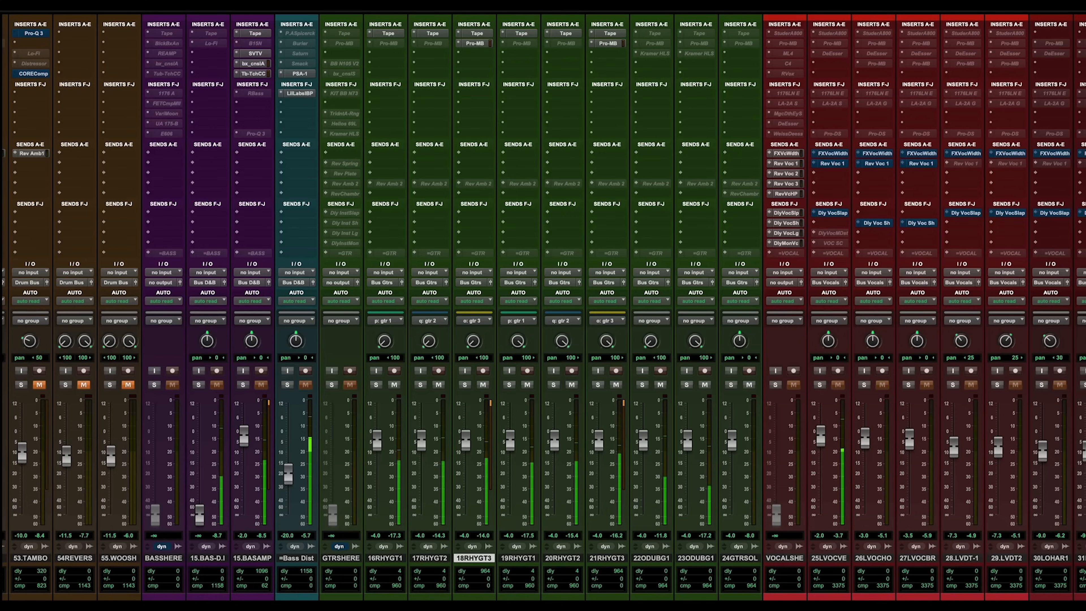
Mute and unmute the RHYGT3 pair and the RHYGT2 pair in turn during playback to compare their low-mid contribution.
left_click(615, 385)
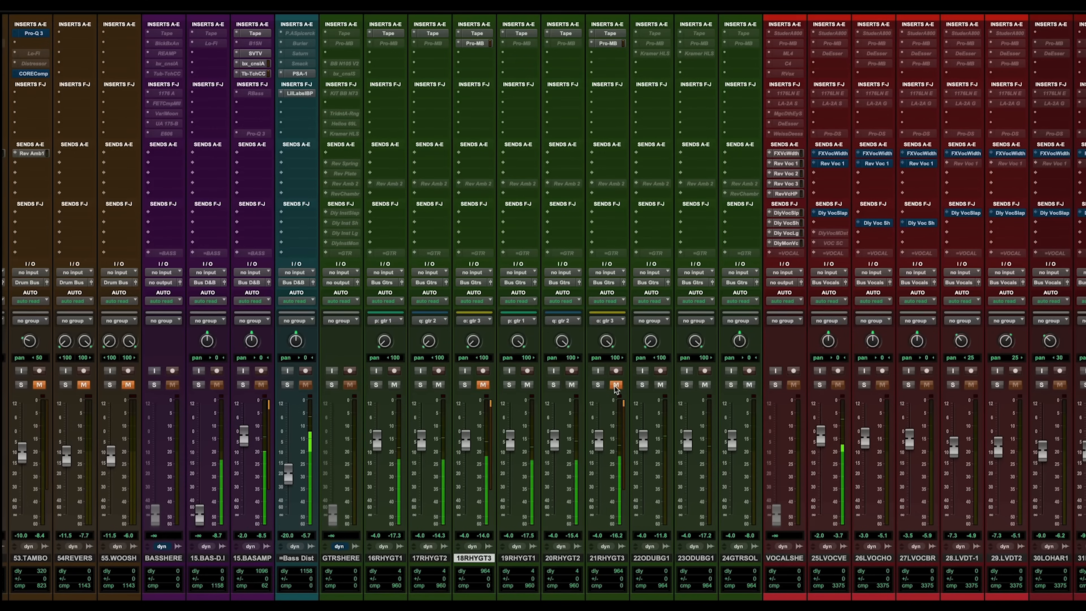
left_click(616, 385)
left_click(572, 385)
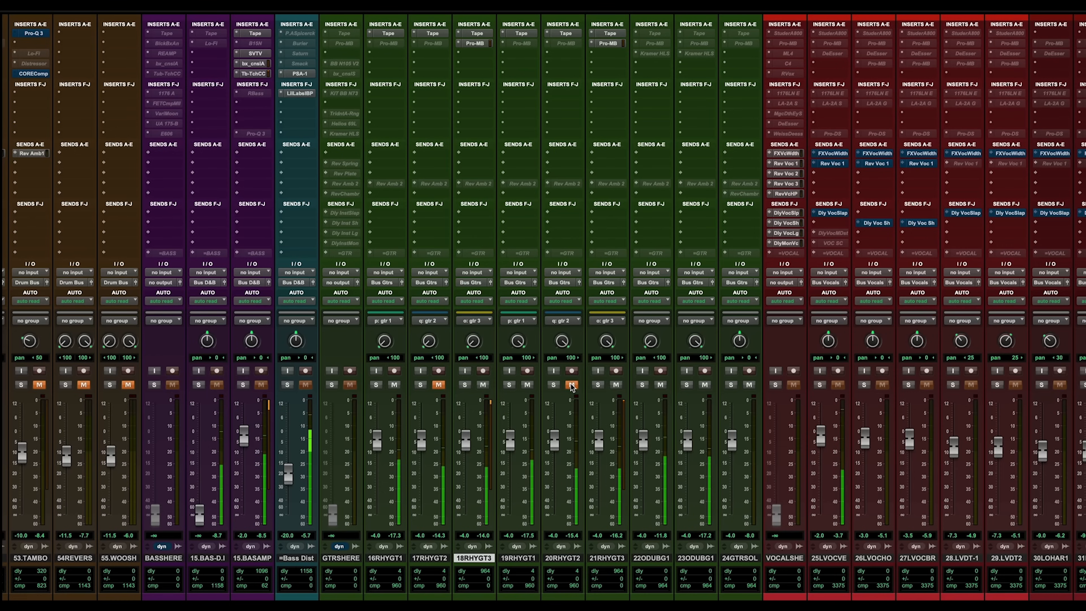
left_click(572, 385)
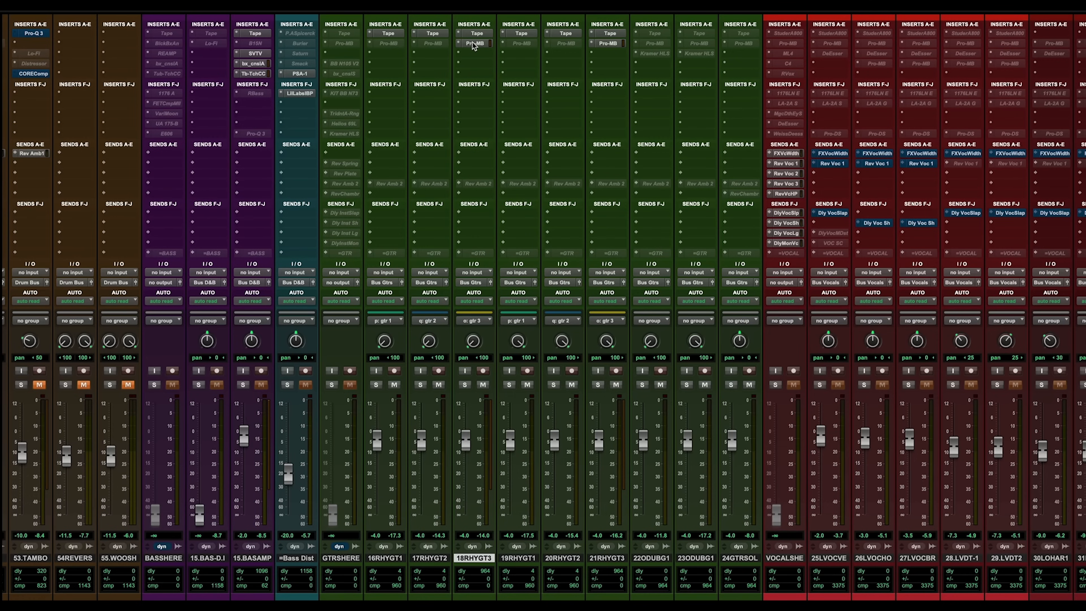
Copy Pro-MB from 18RHYGT3 to 17RHYGT2 and from 21RHYGT3 to 20RHYGT2.
left_click_drag(473, 43, 431, 43)
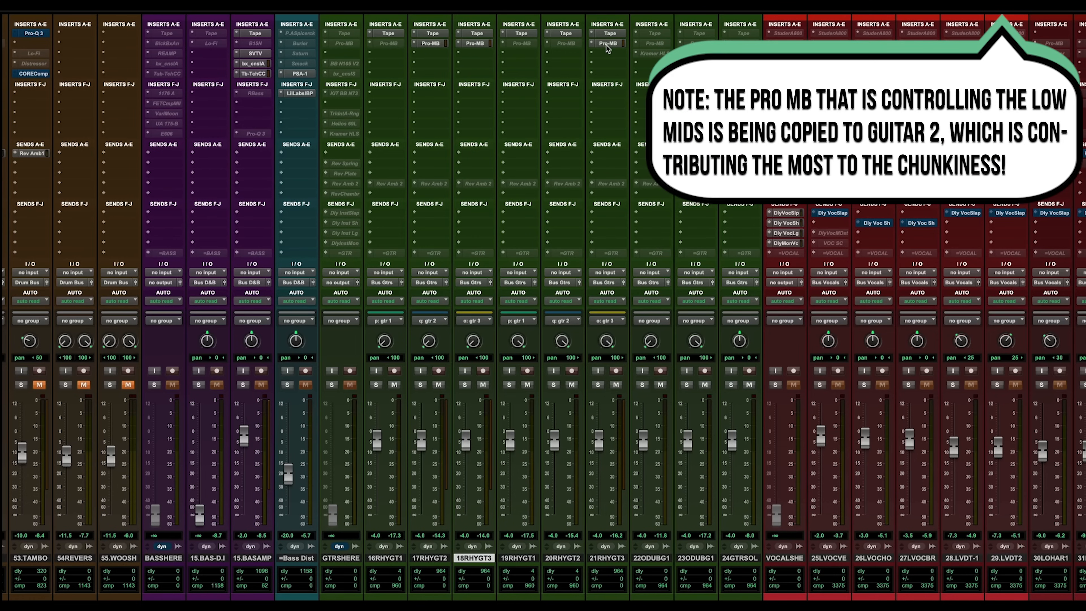
left_click_drag(593, 44, 568, 46)
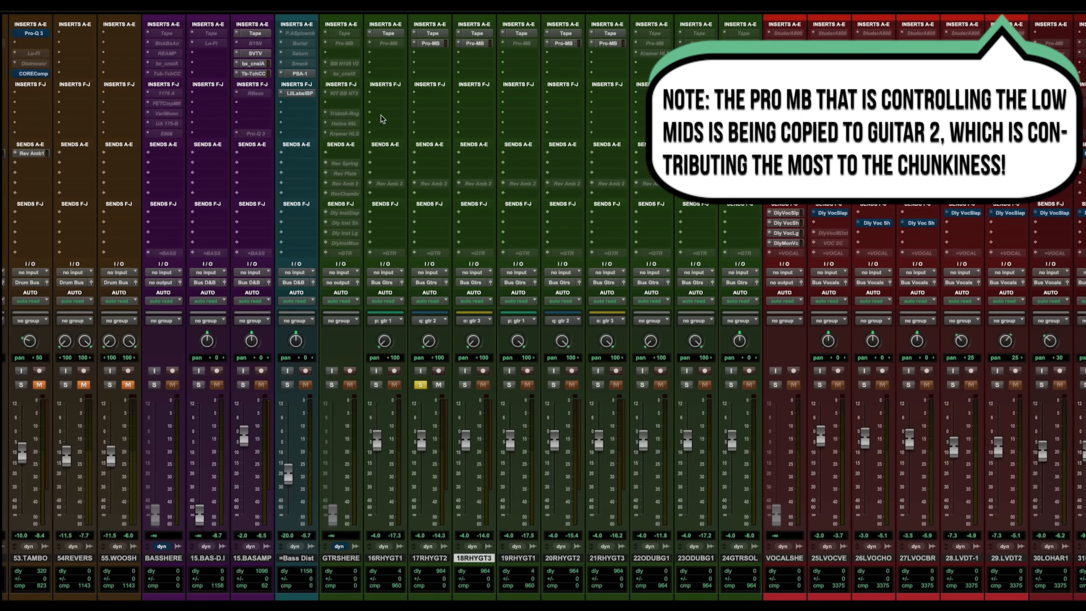
Adjust the Band 3 threshold of Pro-MB on 17RHYGT2 during soloed playback, and take the track out of solo.
left_click(431, 44)
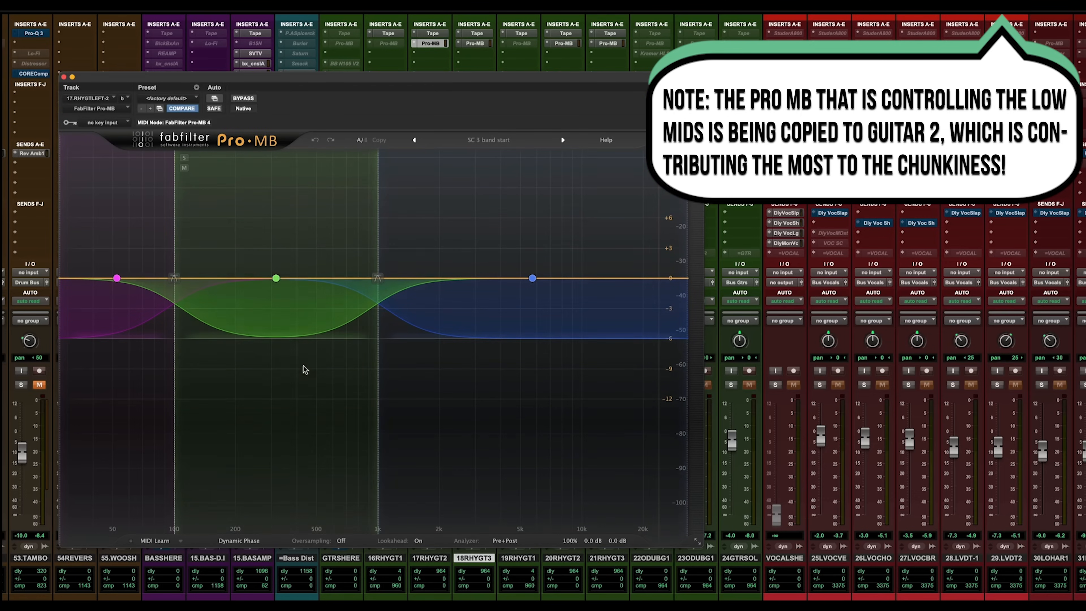
left_click(276, 279)
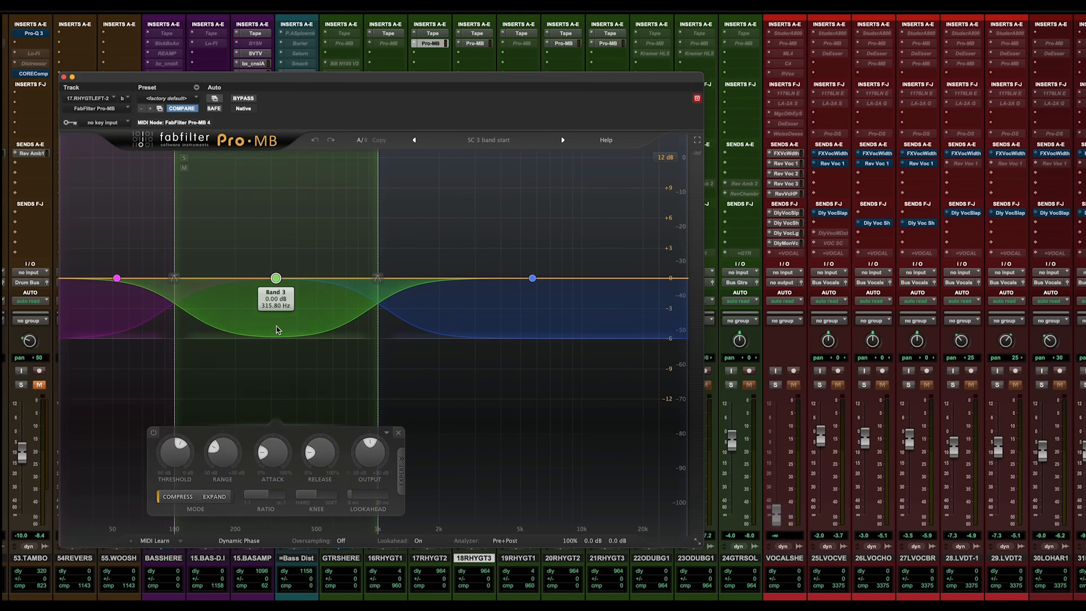
mouse_move(177, 456)
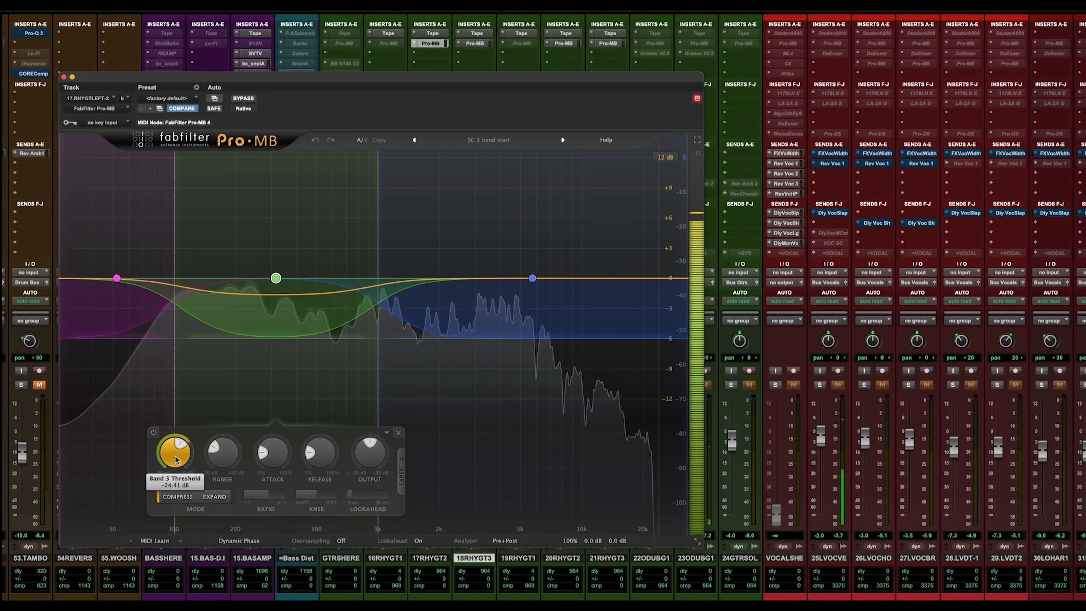
scroll(177, 457, "up", 3)
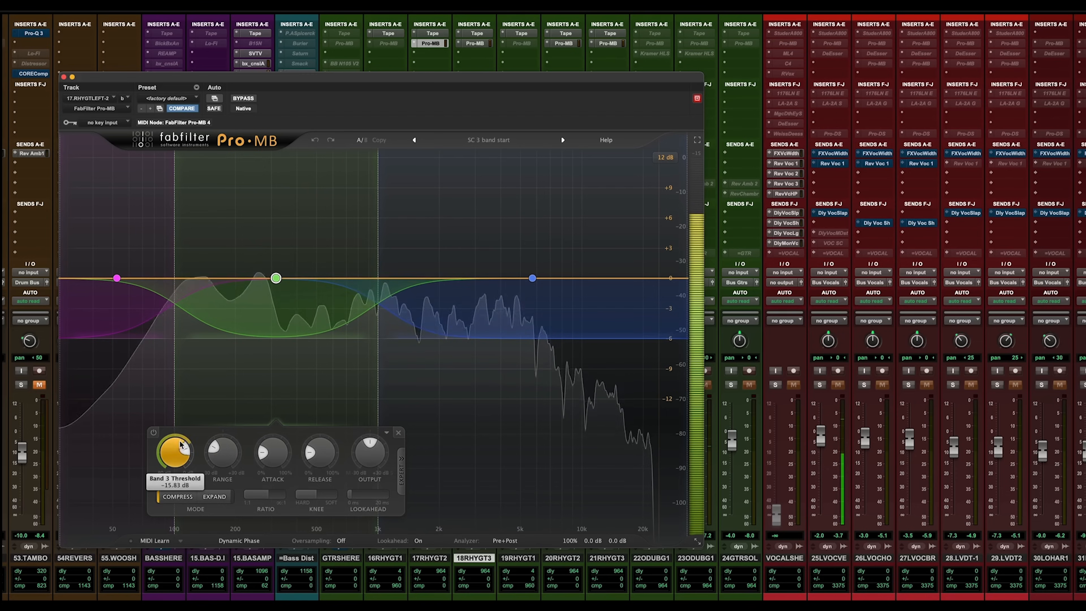
left_click_drag(176, 451, 173, 464)
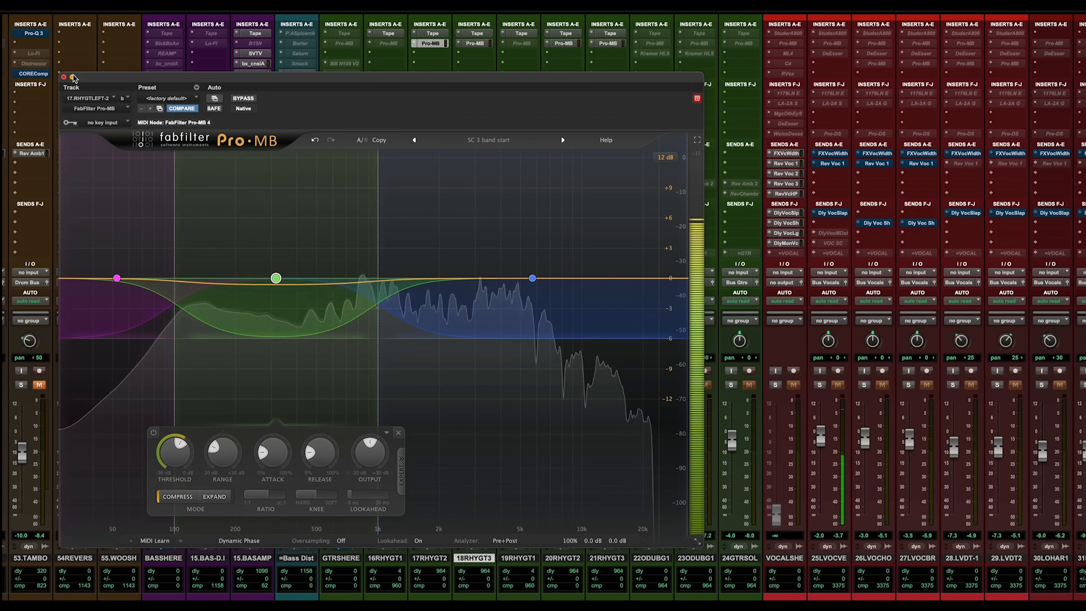
key("space")
left_click(64, 77)
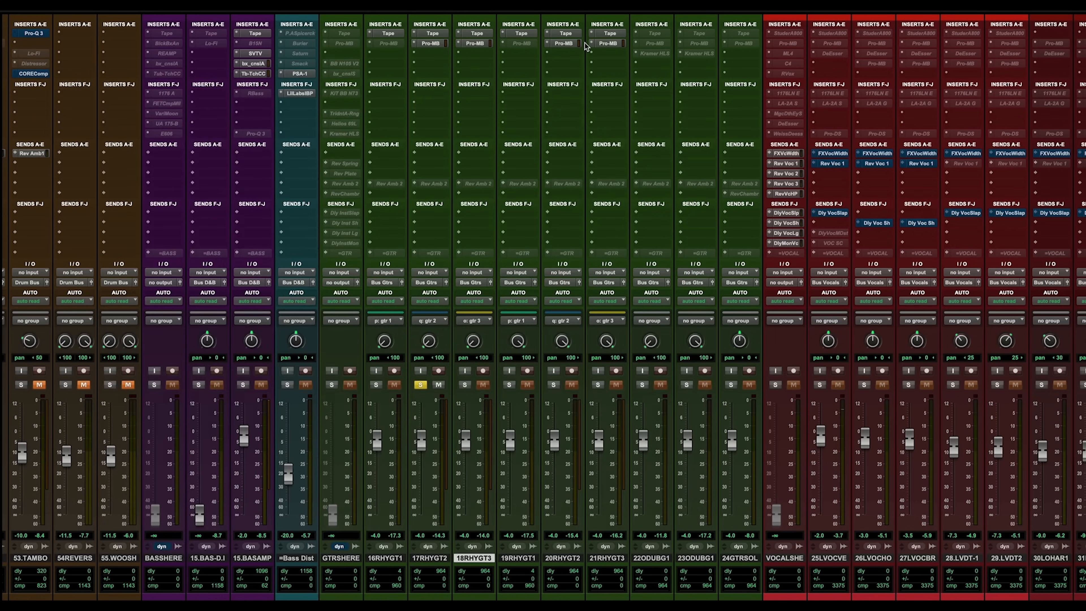
left_click(420, 385)
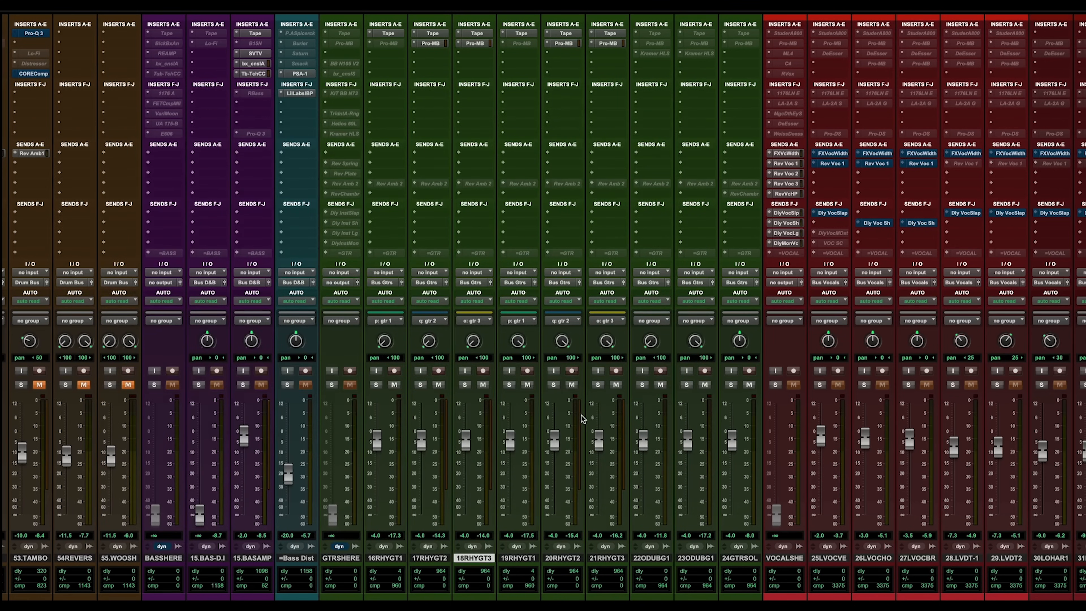
Play the mix with Pro-MB bypassed, and re-engage it on 17RHYGT2, 18RHYGT3, 20RHYGT2 and 21RHYGT3.
key("space")
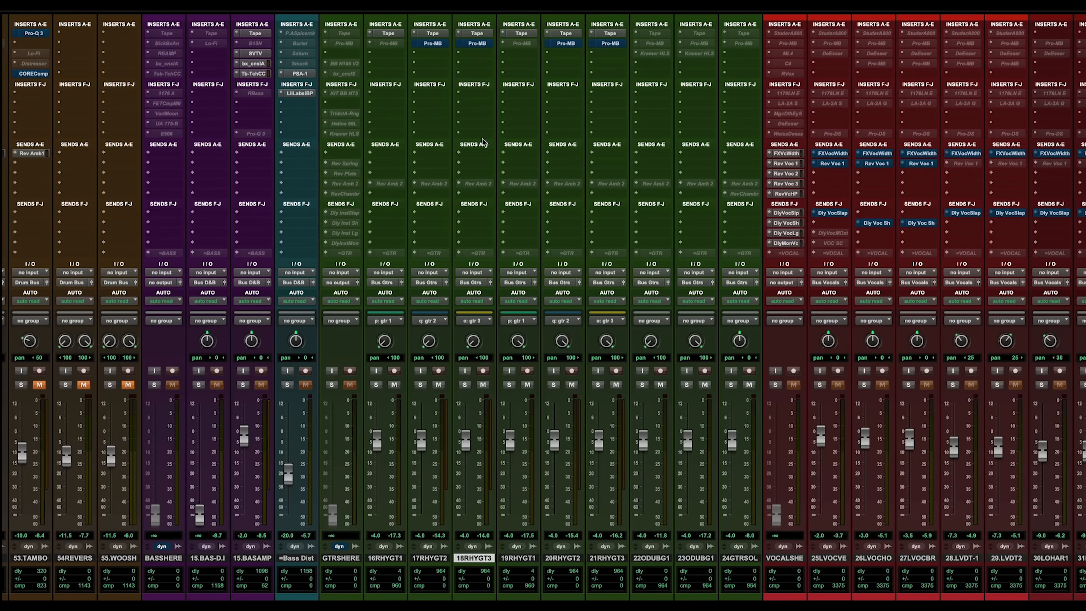
key("space")
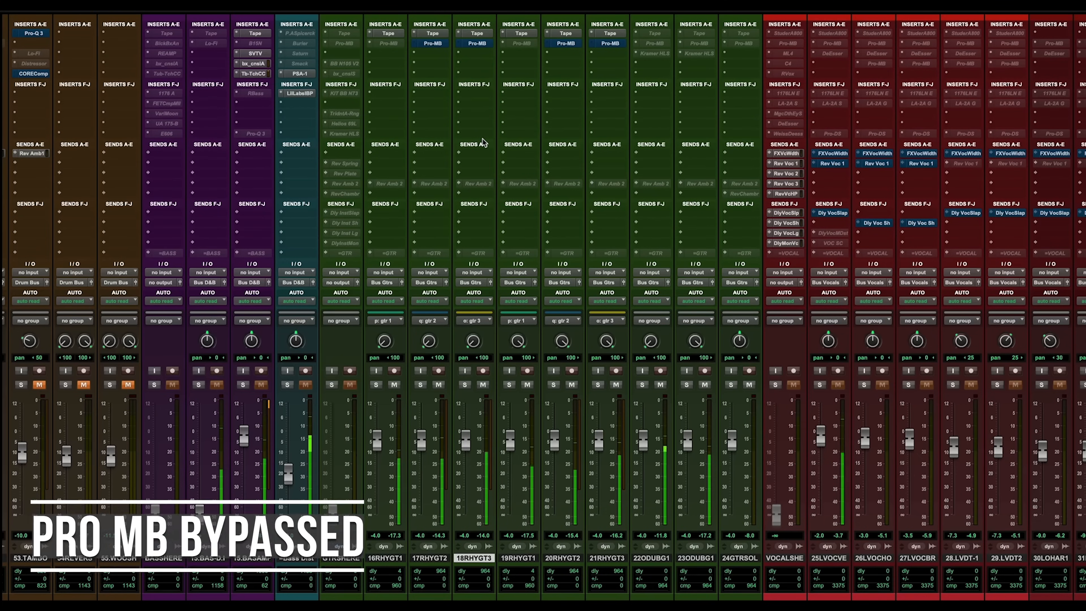
left_click(436, 42, "super")
left_click(479, 42, "super")
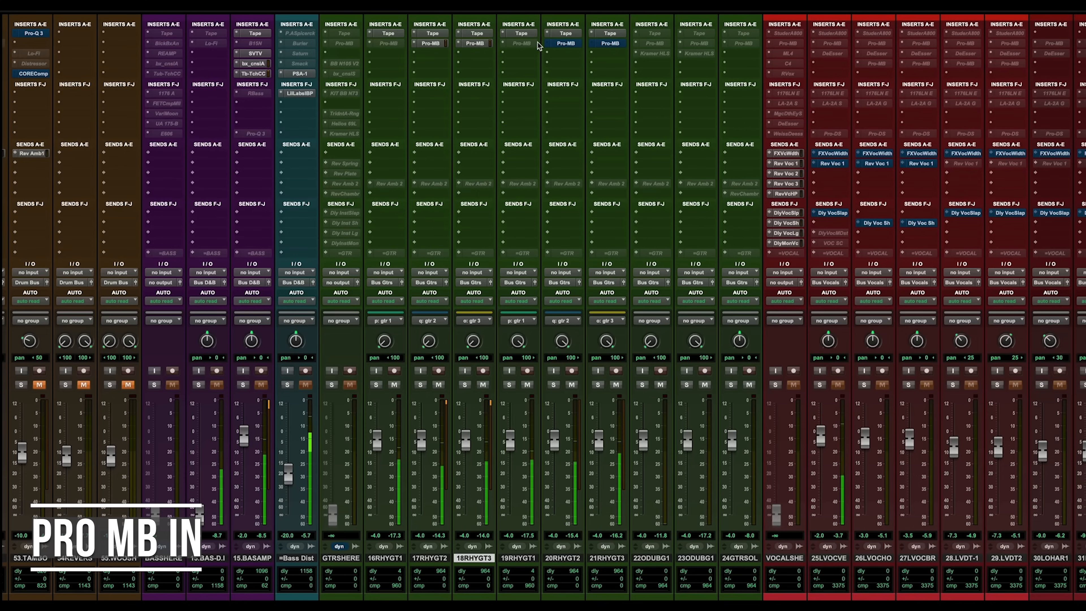
left_click(566, 42, "super")
left_click(610, 42, "super")
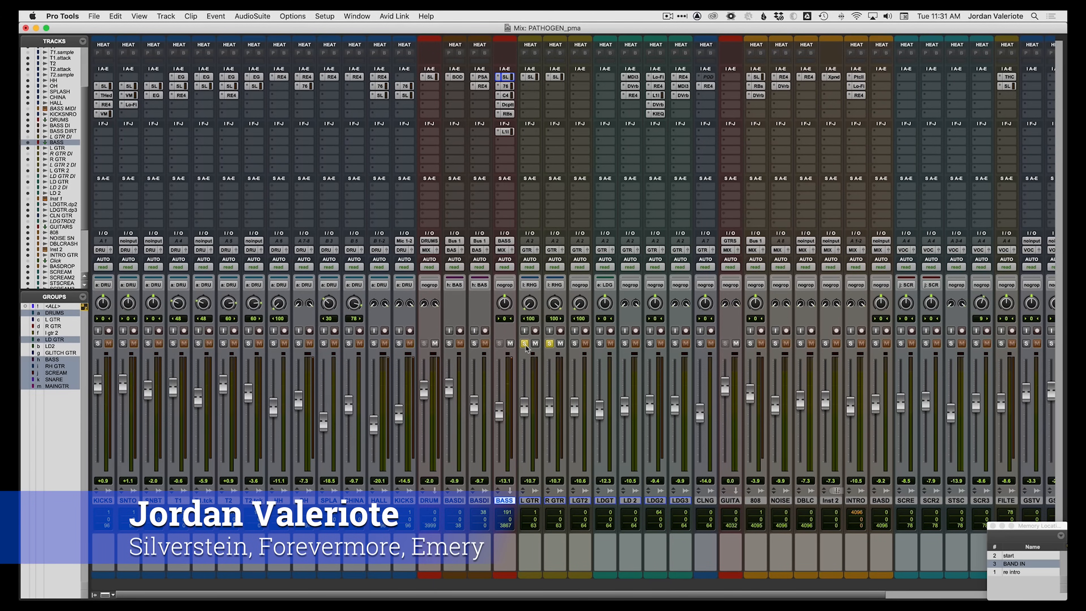
Take L GTR and R GTR out of solo to hear them in the full mix, and save the PATHOGEN_pma session.
left_click(525, 343)
key("space")
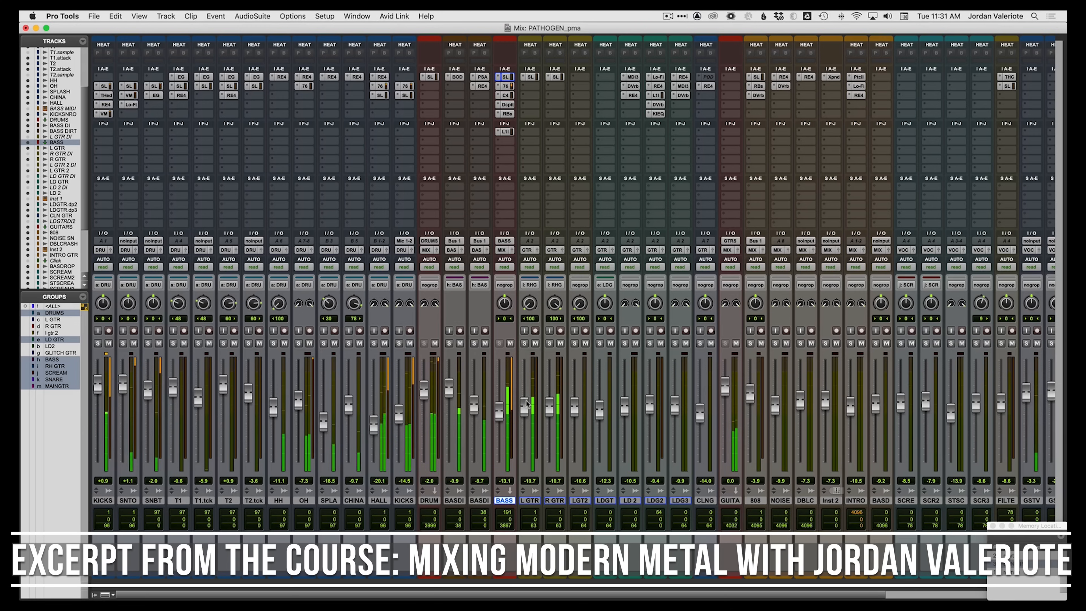
key("space")
key("super+s")
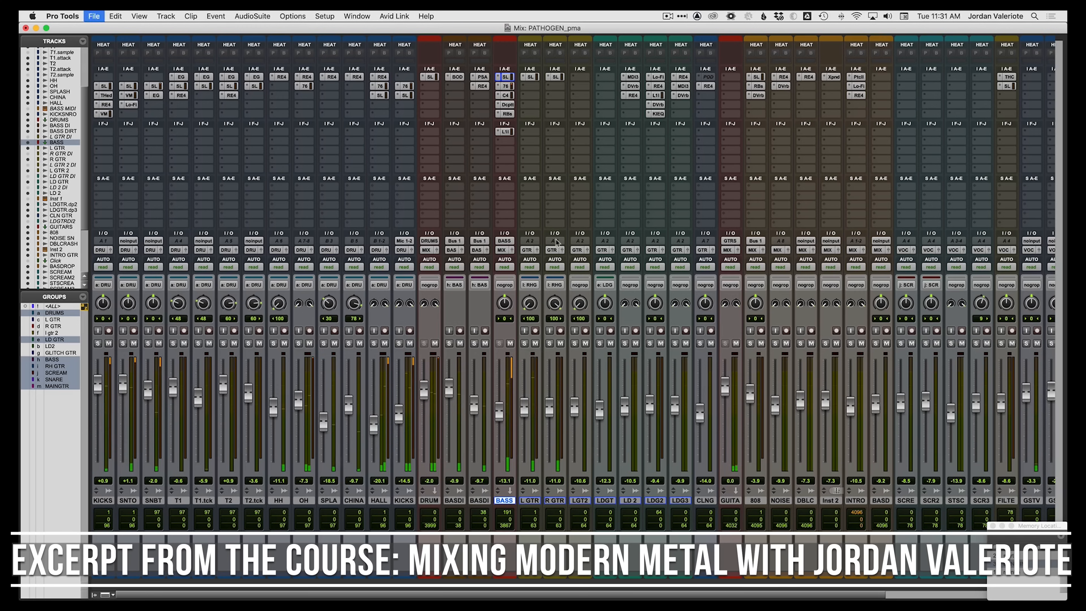
Play the arrangement in the Edit window from about bar 33 to hear the guitars in context.
key("super+equal")
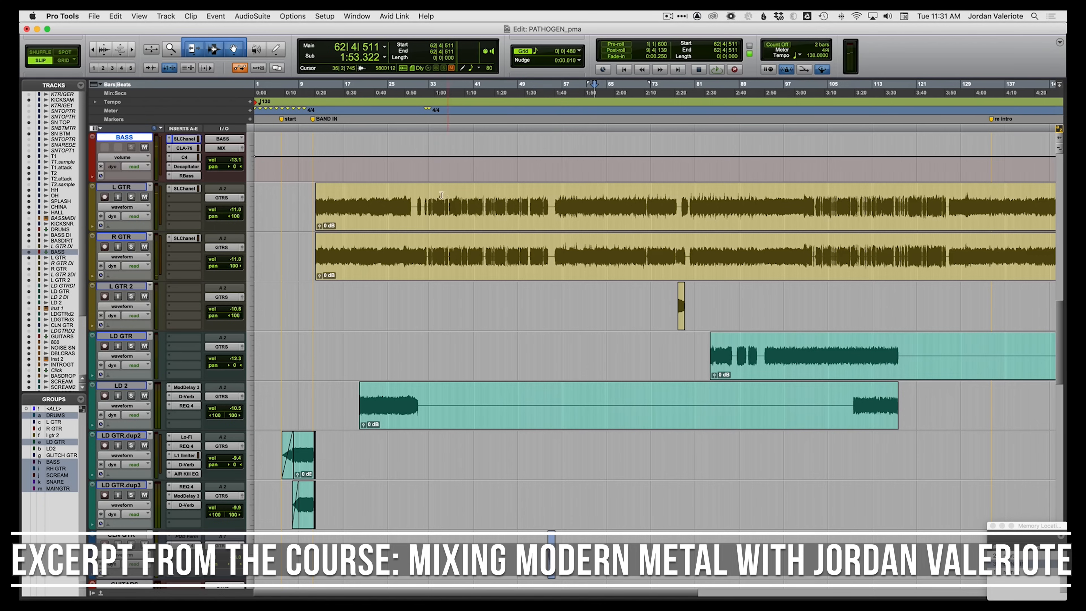
left_click(429, 195)
key("space")
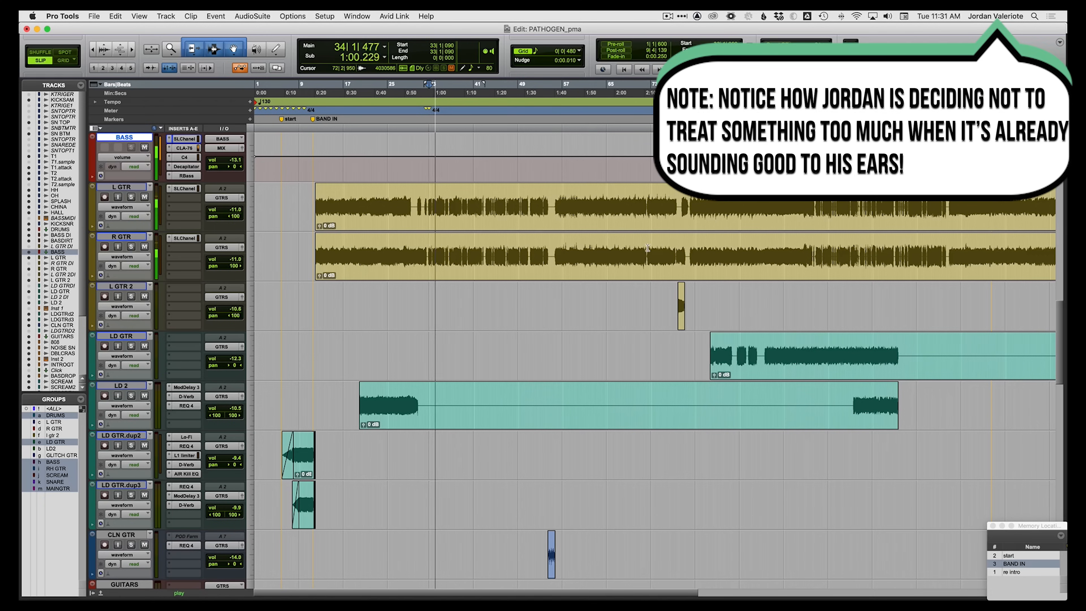
Insert the mono CLA-3A compressor after SSLChannel on both L GTR and R GTR from the Mix window.
key("super+equal")
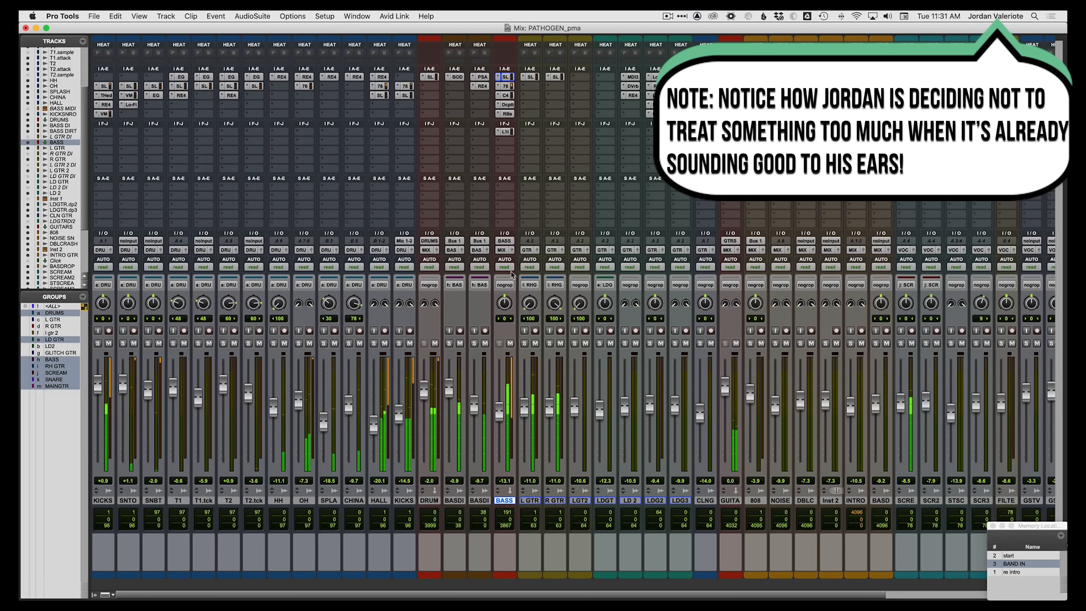
left_click(529, 500)
left_click(552, 501, "shift")
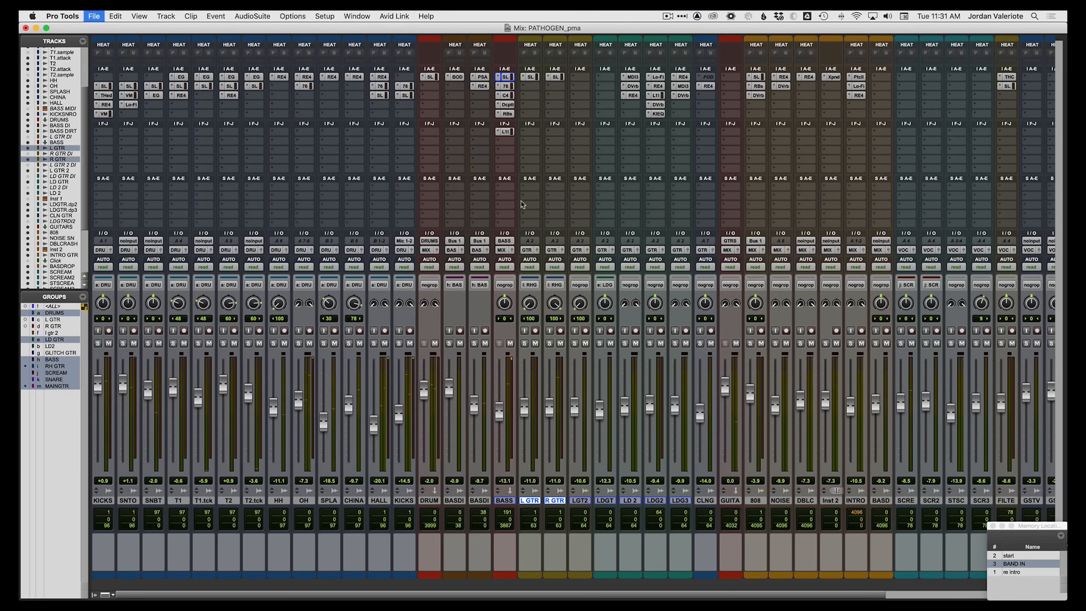
left_click(532, 87)
mouse_move(535, 87)
mouse_move(633, 132)
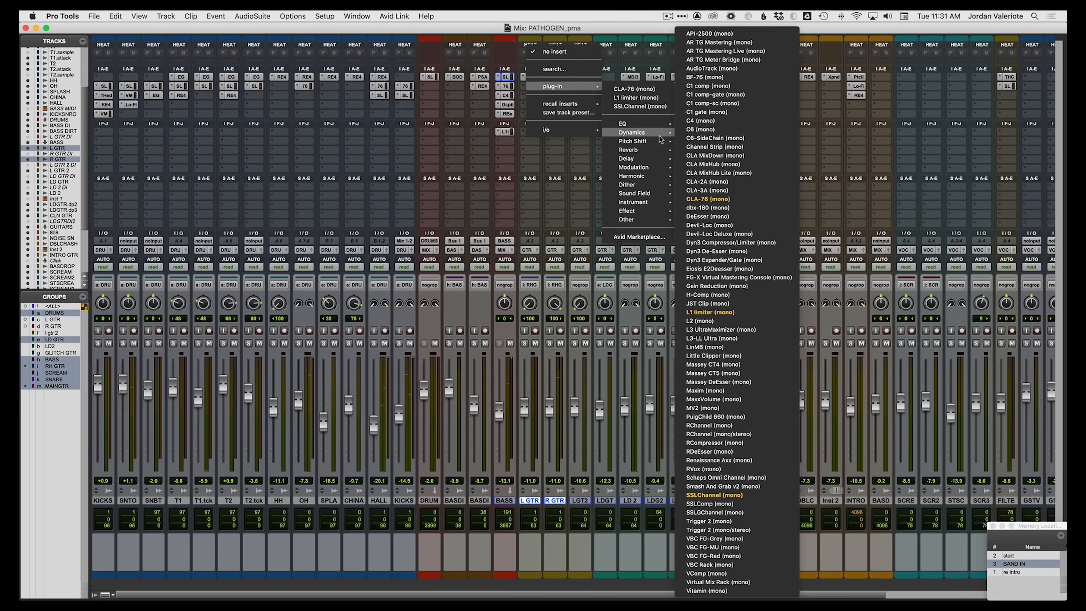
left_click(761, 198)
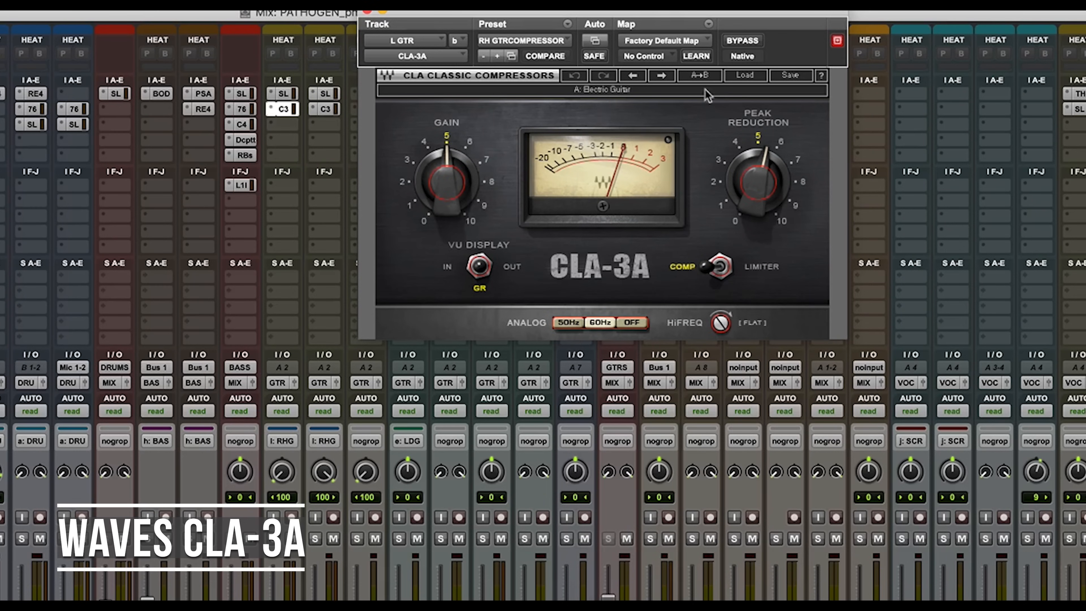
Solo L GTR and R GTR and set CLA-3A's Peak Reduction to 4.85, keeping the Electric Guitar preset.
left_click(745, 76)
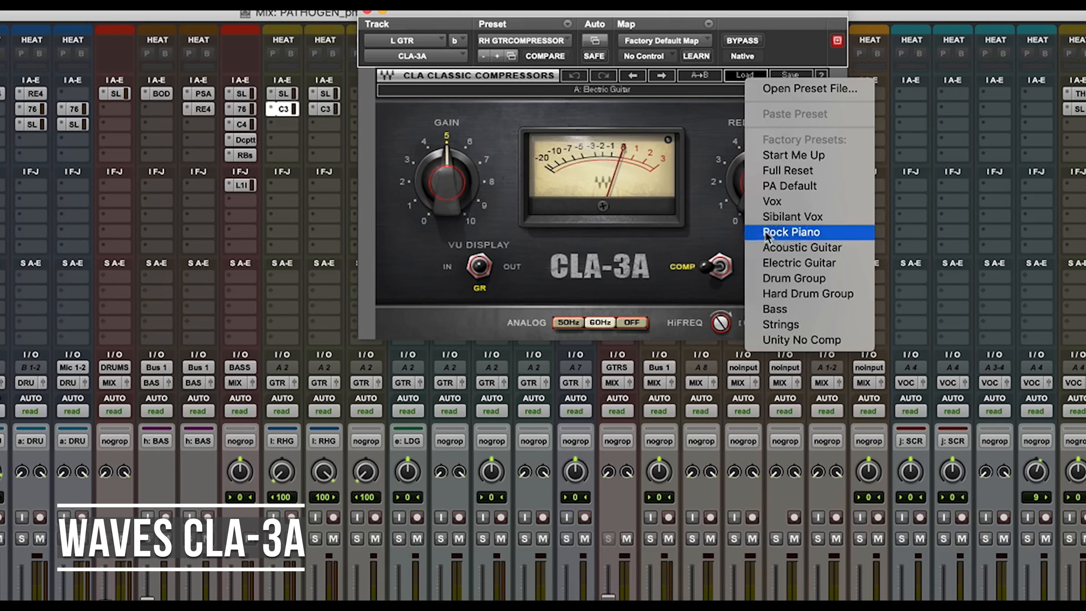
left_click(424, 302)
left_click(315, 538)
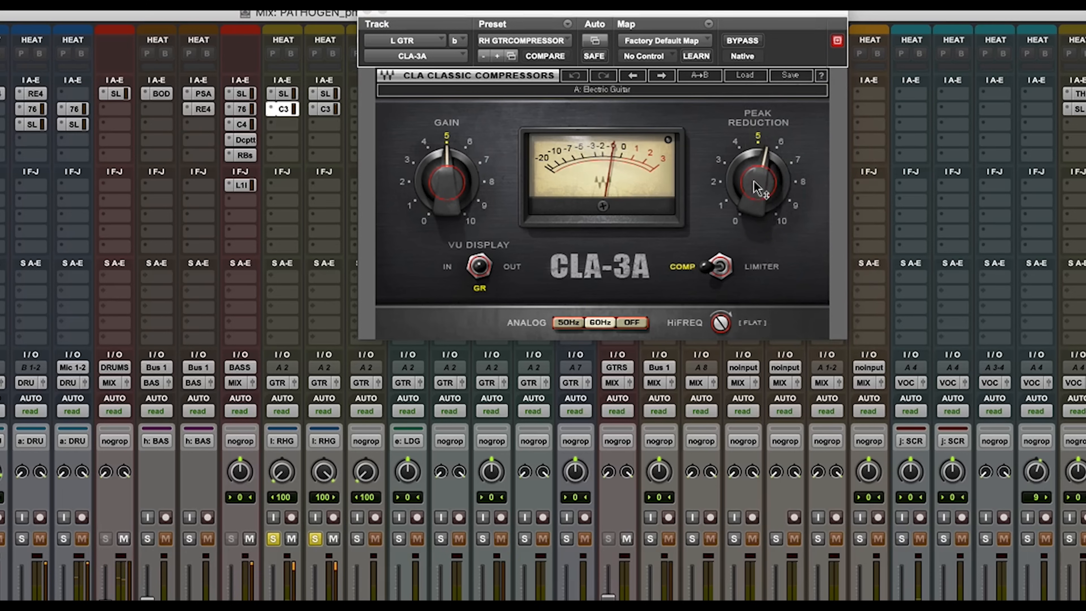
left_click_drag(755, 189, 754, 189)
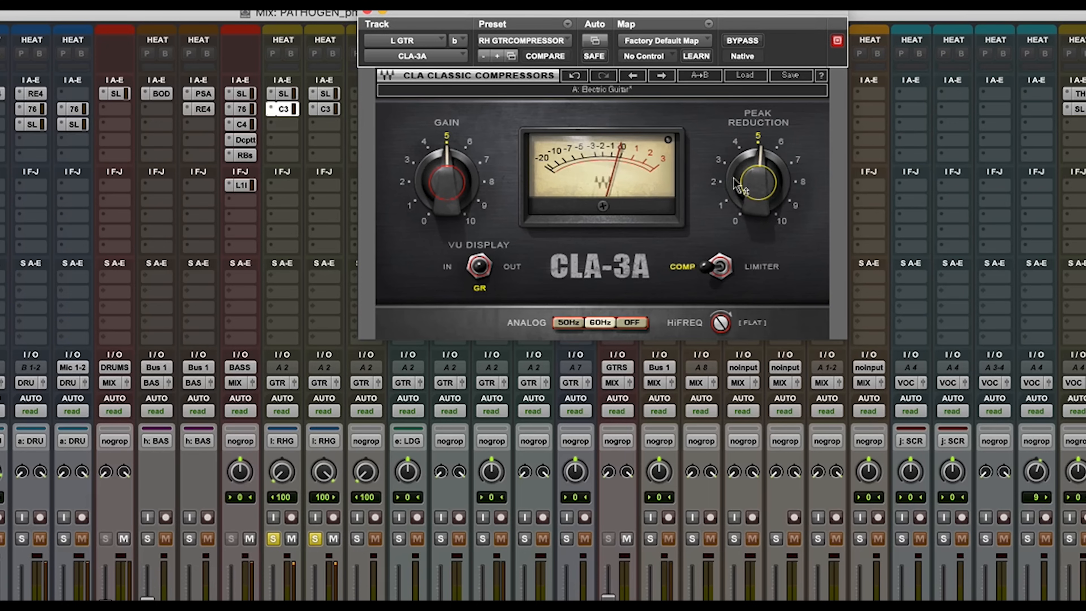
key("super+equal")
scroll(341, 405, "up", 3)
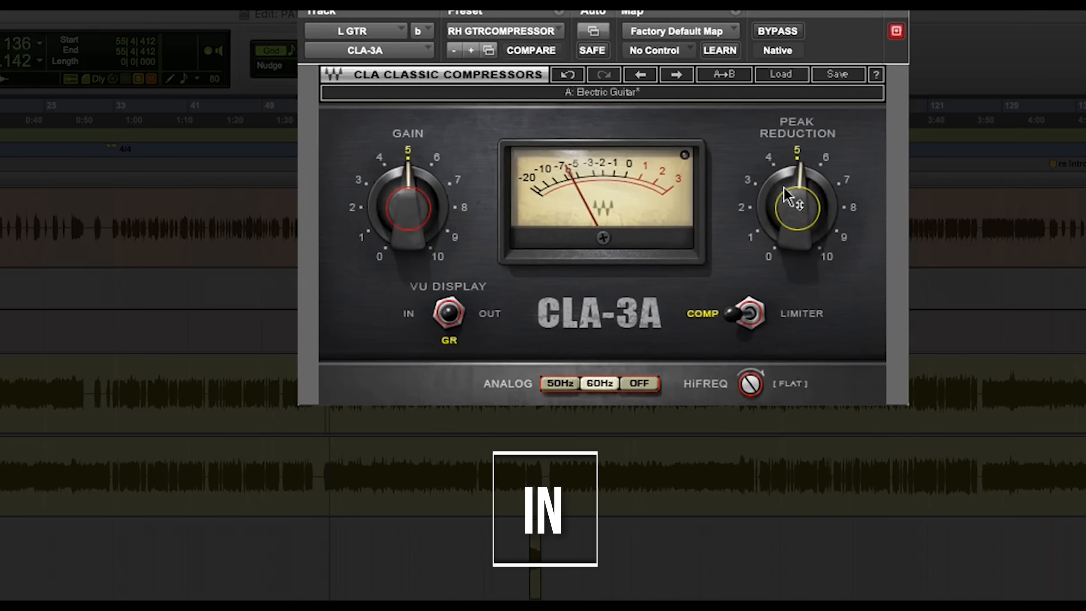
left_click_drag(793, 199, 793, 204)
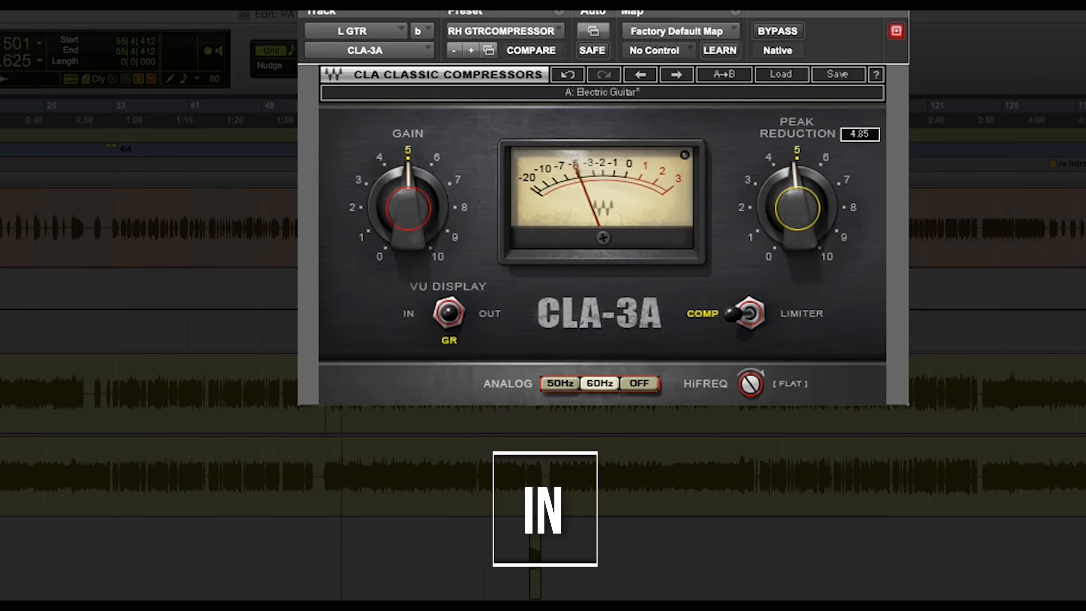
Compare CLA-3A bypassed and engaged on the soloed rhythm guitars, including a closer pass from about bar 56.
left_click(773, 33)
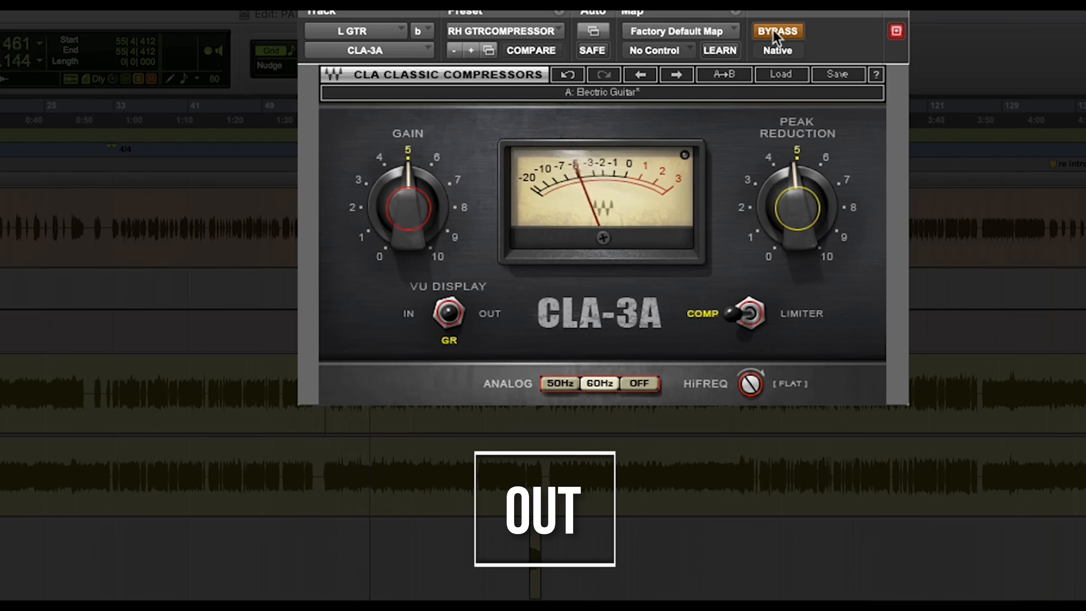
left_click(776, 32)
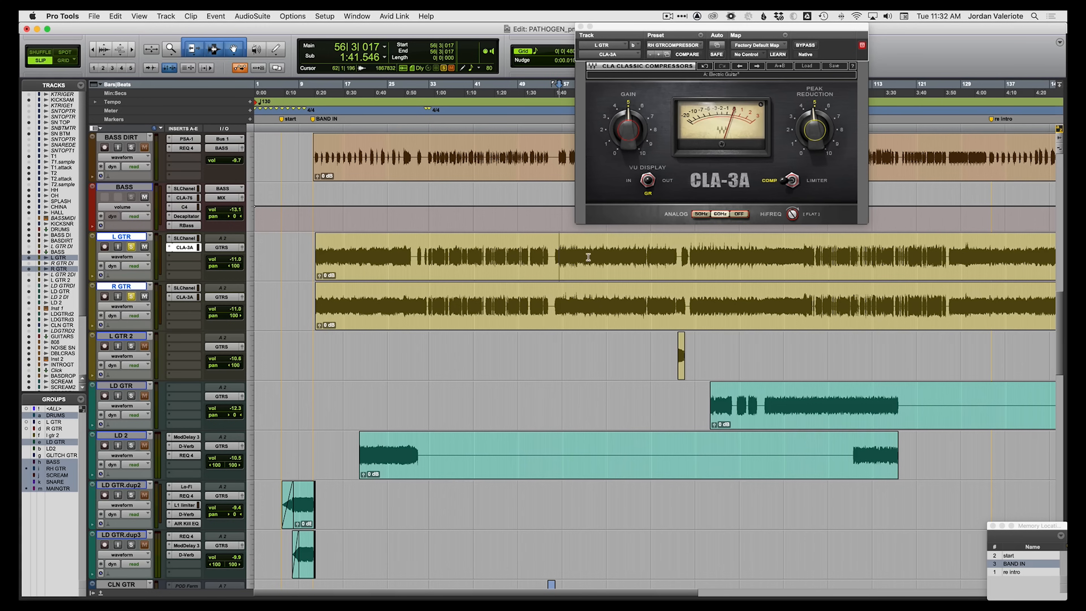
key("t")
key("t")
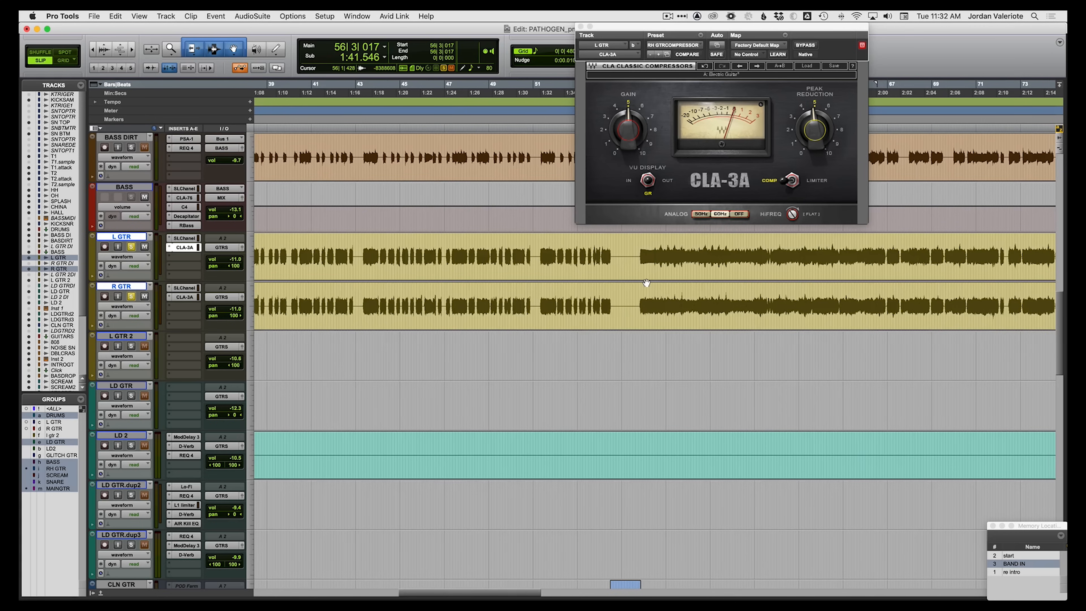
scroll(646, 283, "right", 3)
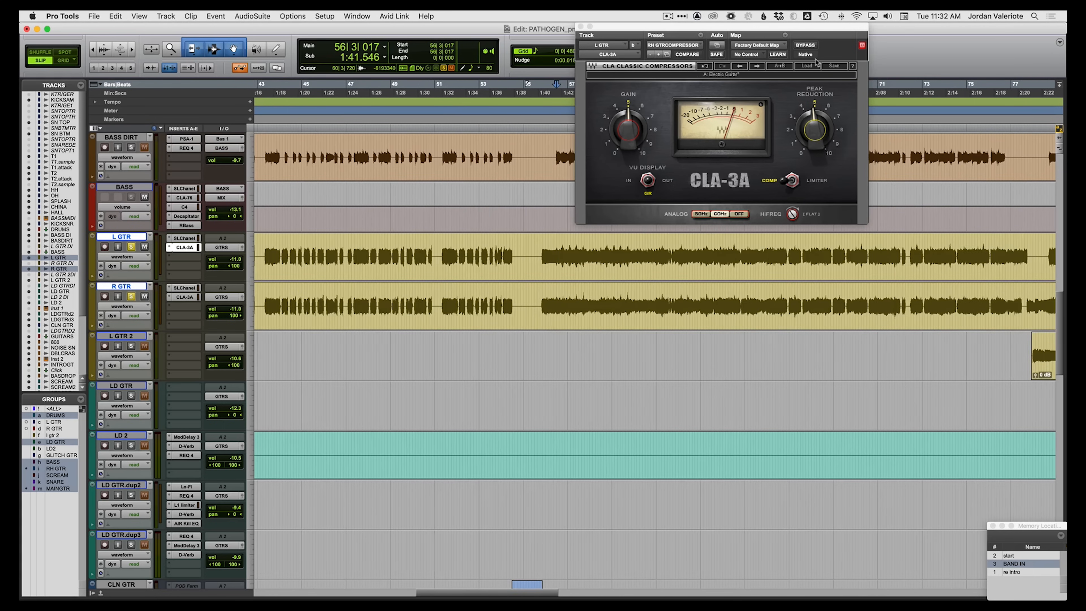
left_click(806, 45)
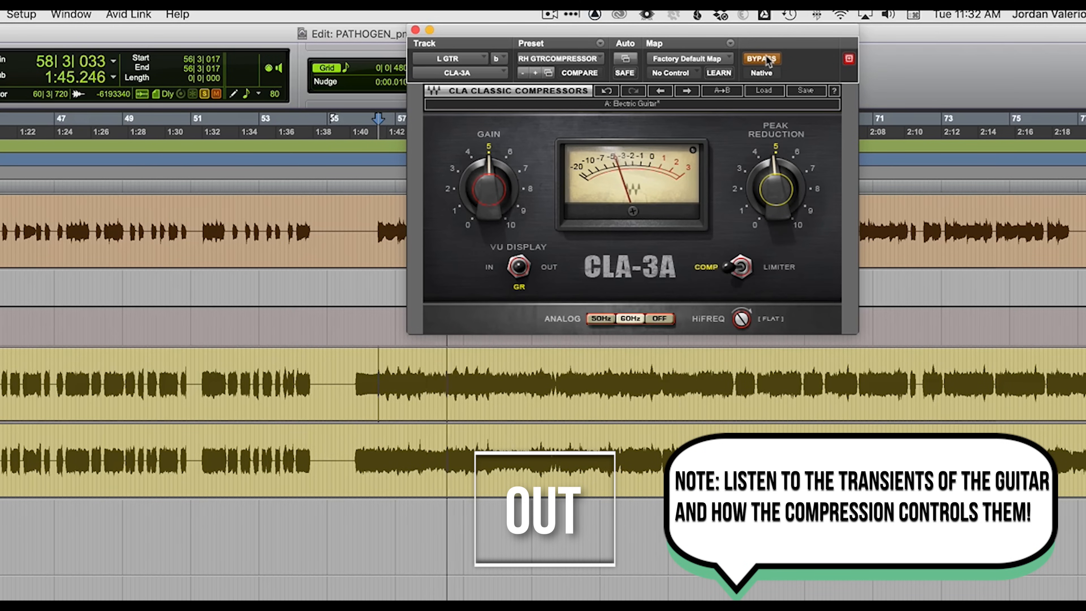
left_click(768, 59)
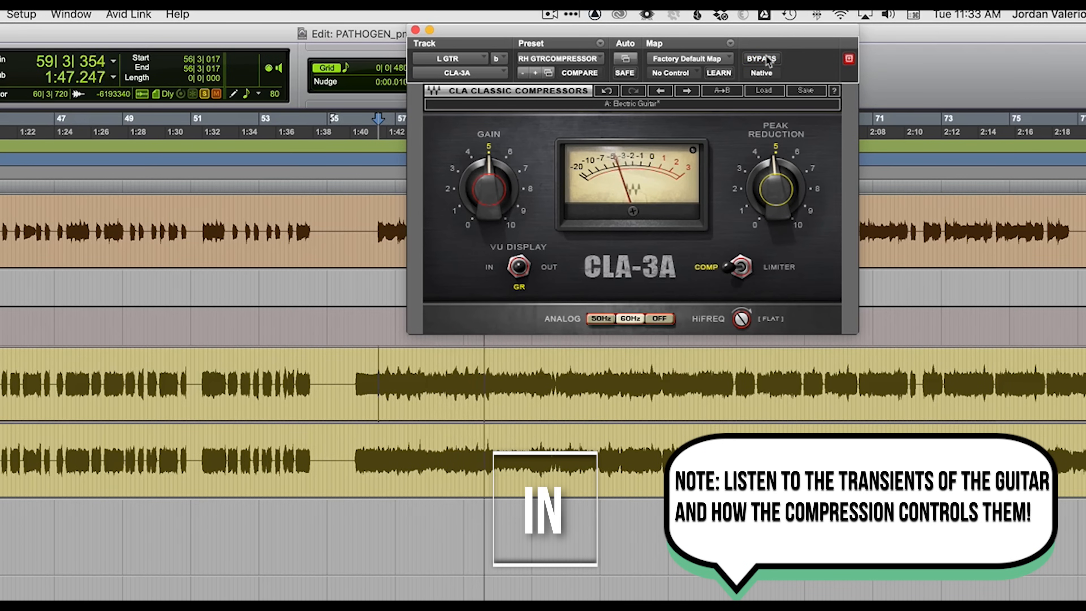
Compare CLA-3A bypassed and engaged on the rhythm guitars around bars 57 to 59.
key("space")
key("space")
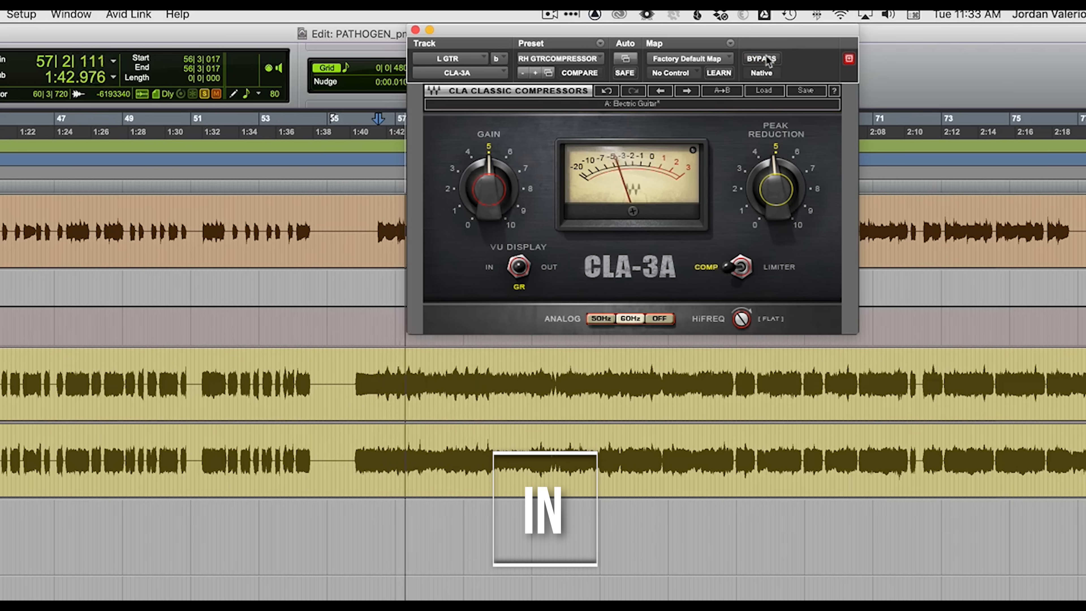
left_click(767, 59)
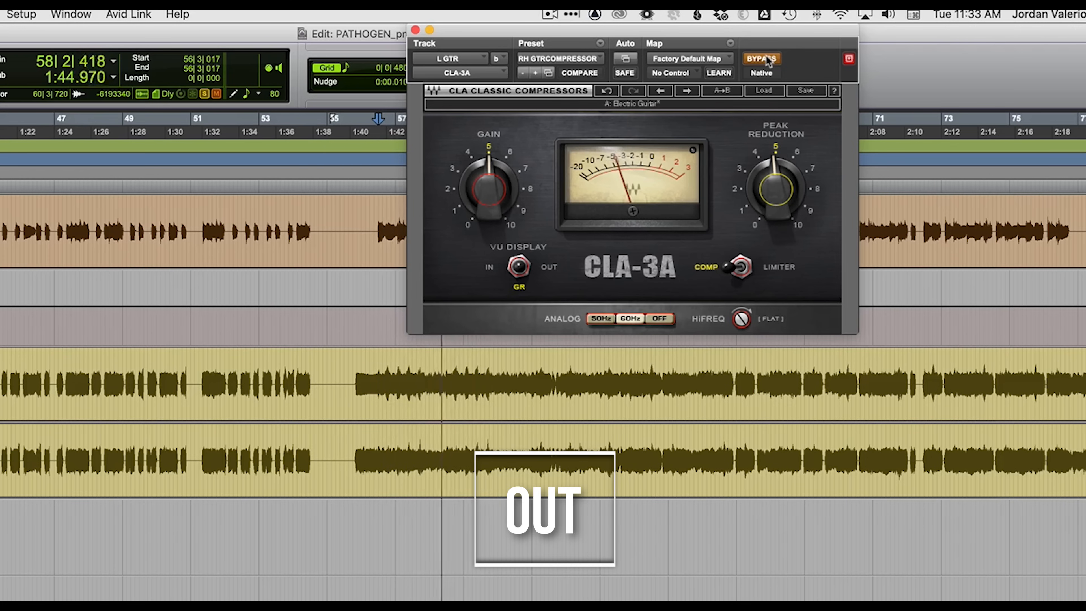
left_click(767, 59)
Play the rhythm guitars from about bar 80 and compare CLA-3A bypassed and engaged.
key("r")
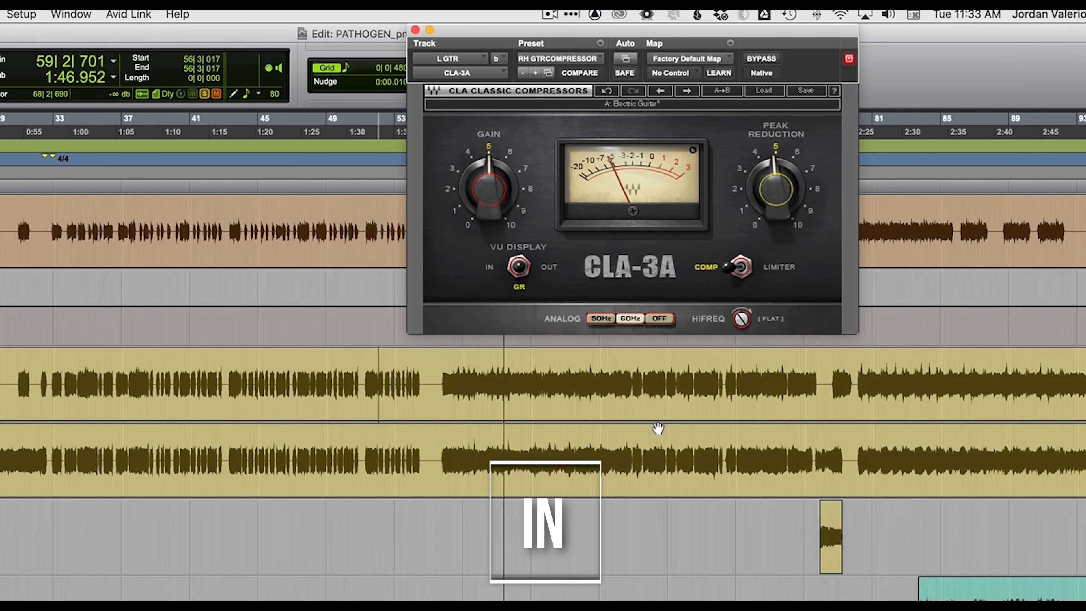
left_click(859, 360)
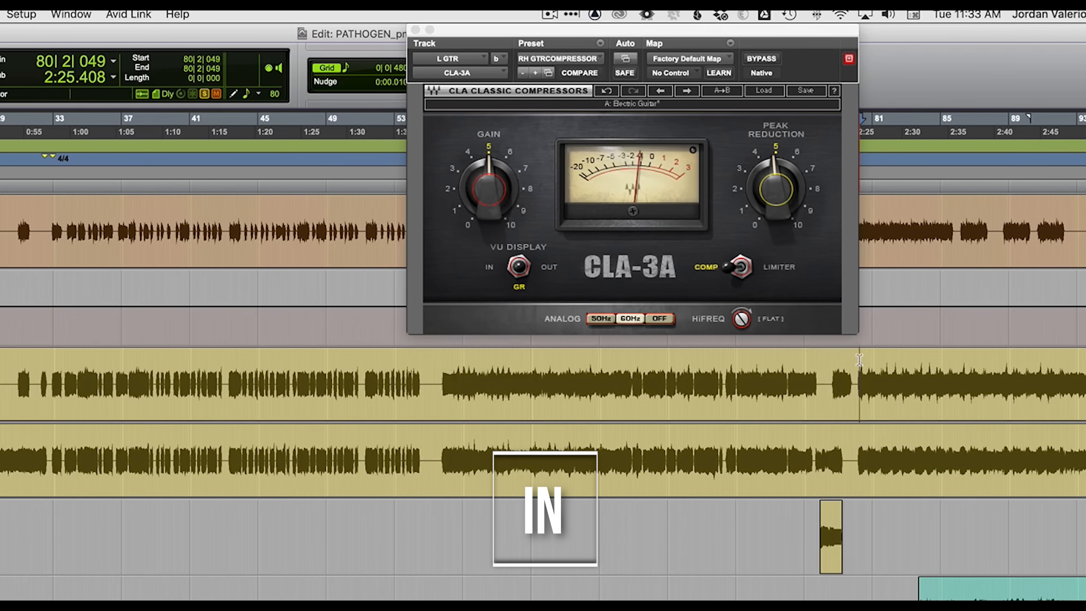
key("space")
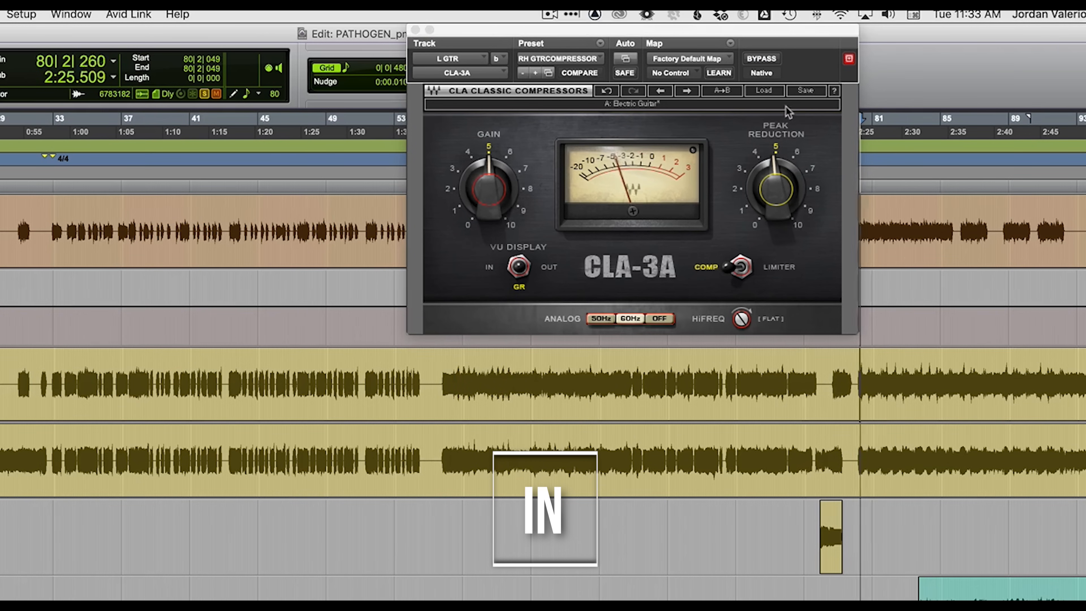
left_click(773, 60)
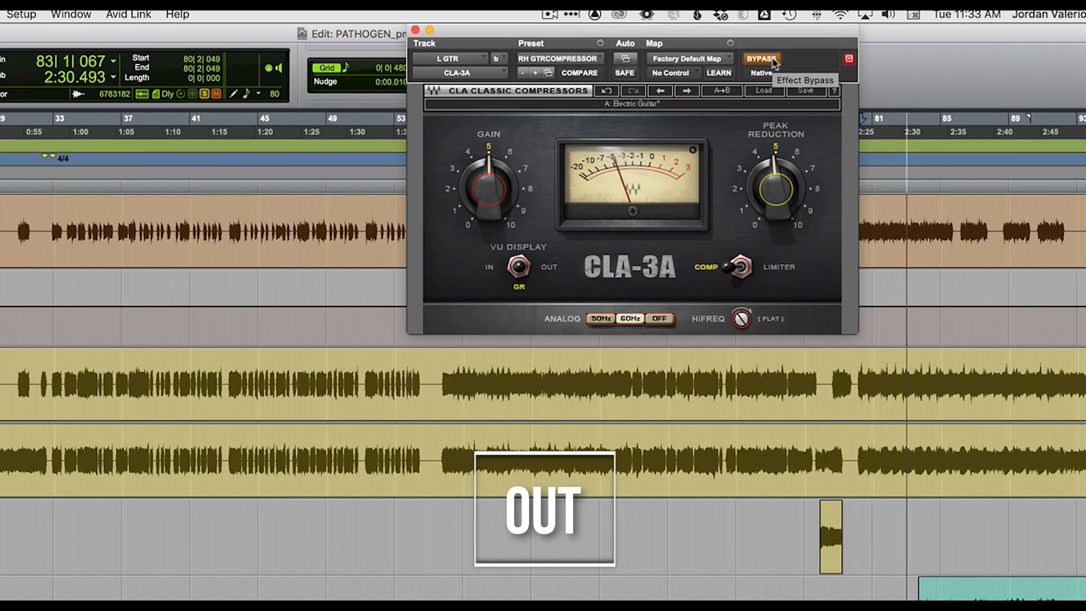
left_click(774, 61)
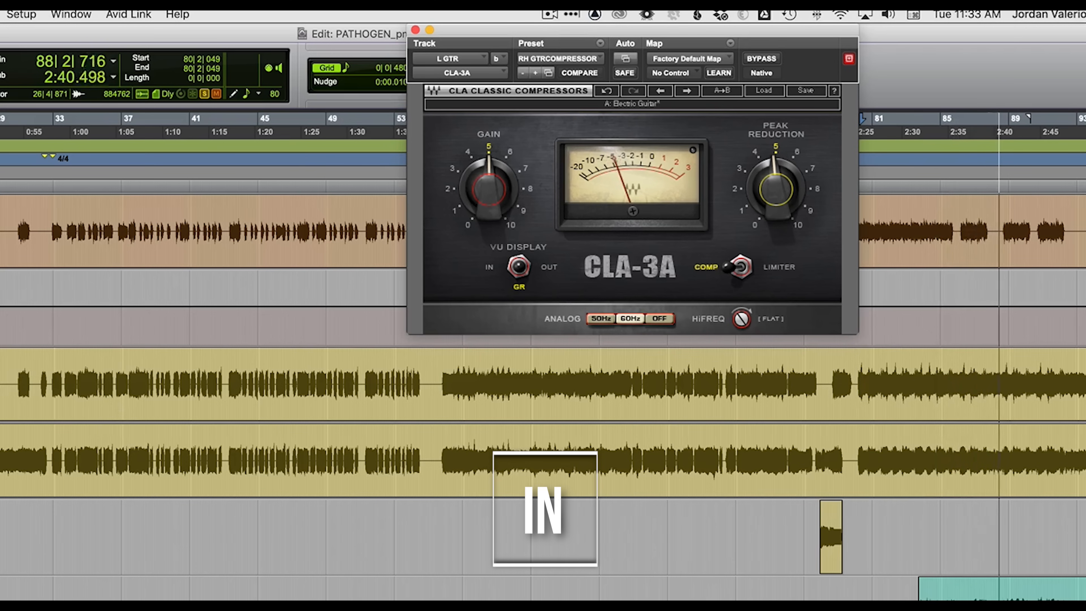
Close CLA-3A, set the L GTR and R GTR faders to -10.5 in the Mix window, and solo both tracks.
left_click(1, 368)
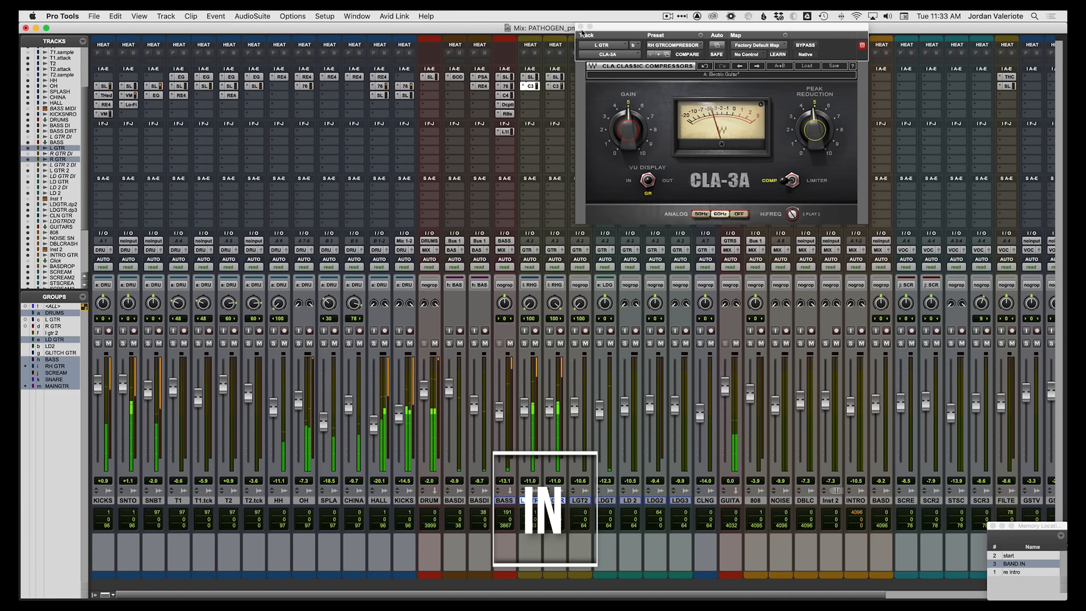
left_click(580, 27)
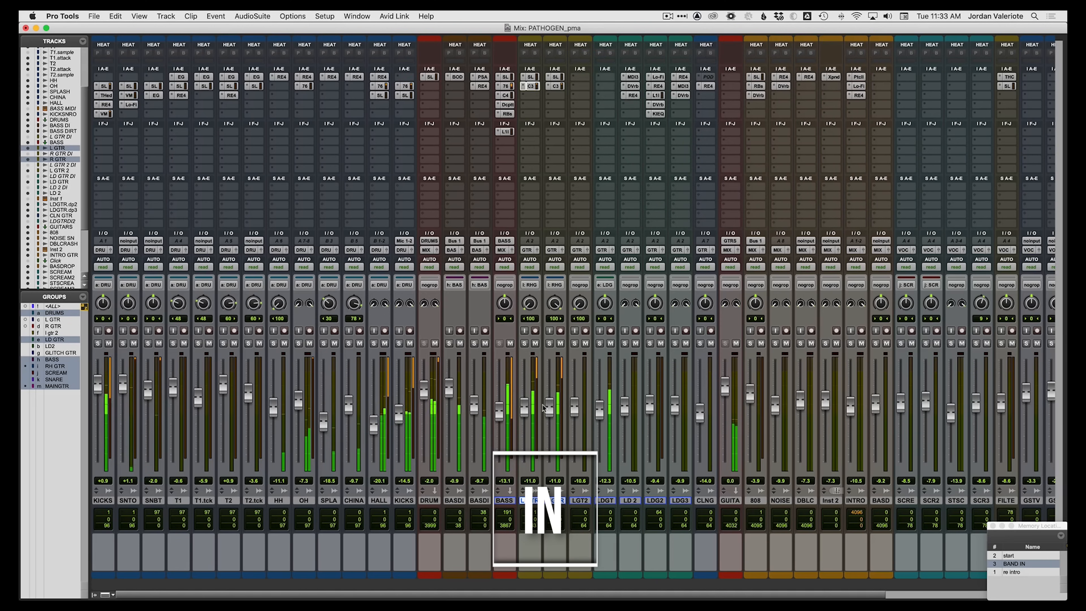
left_click_drag(549, 409, 549, 408)
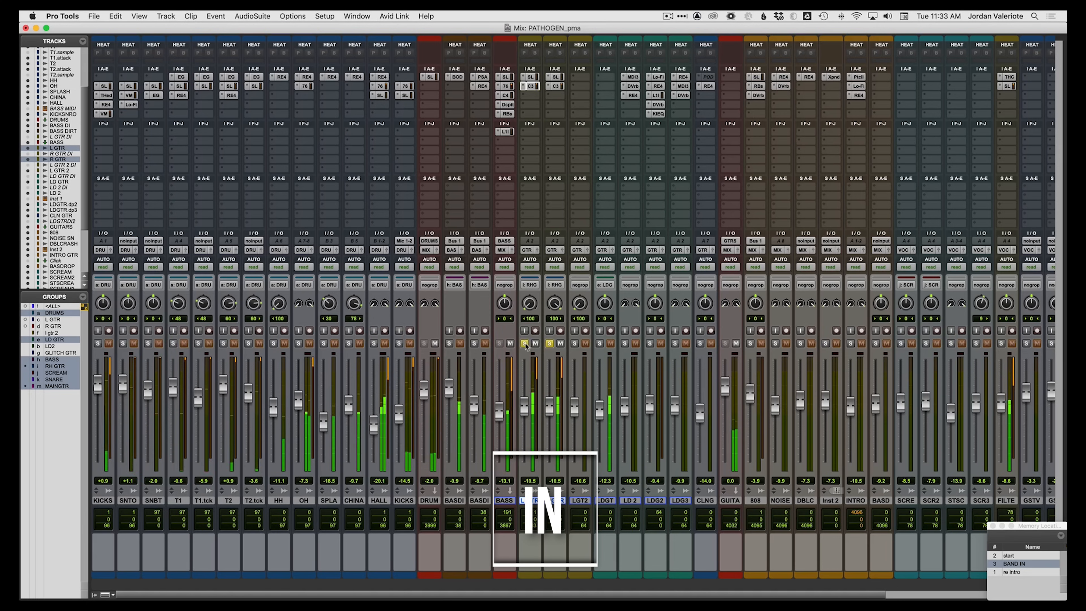
Stop playback and select the L GTR and R GTR passage from about bar 93 to bar 100 in the Edit window.
key("super+equal")
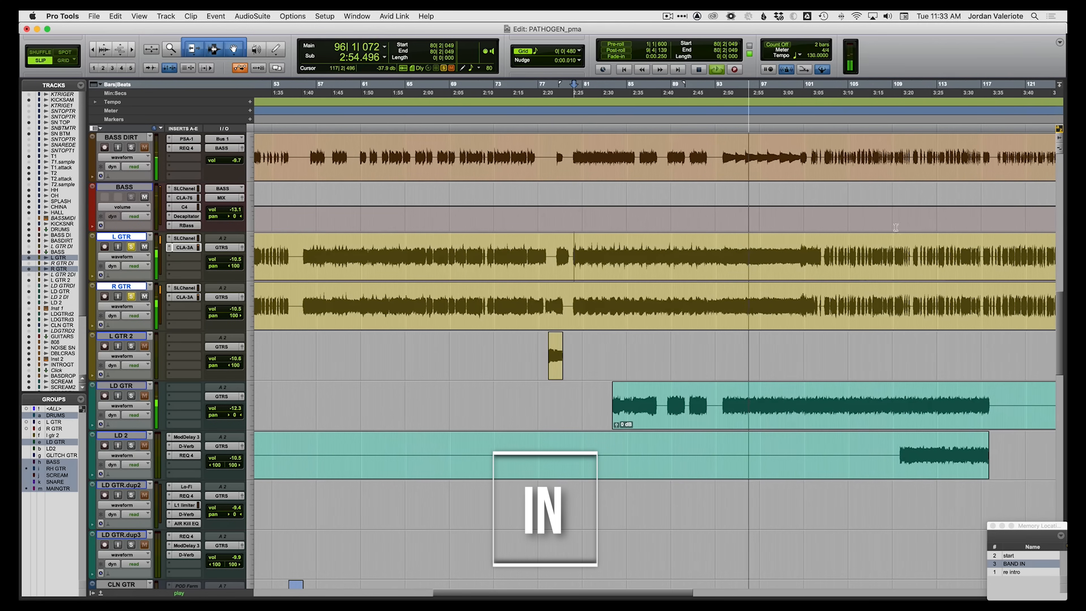
key("space")
left_click_drag(721, 257, 797, 295)
Move SSLChannel and CLA-3A down one insert slot on L GTR and R GTR to free the first slots in the Mix window.
key("super+equal")
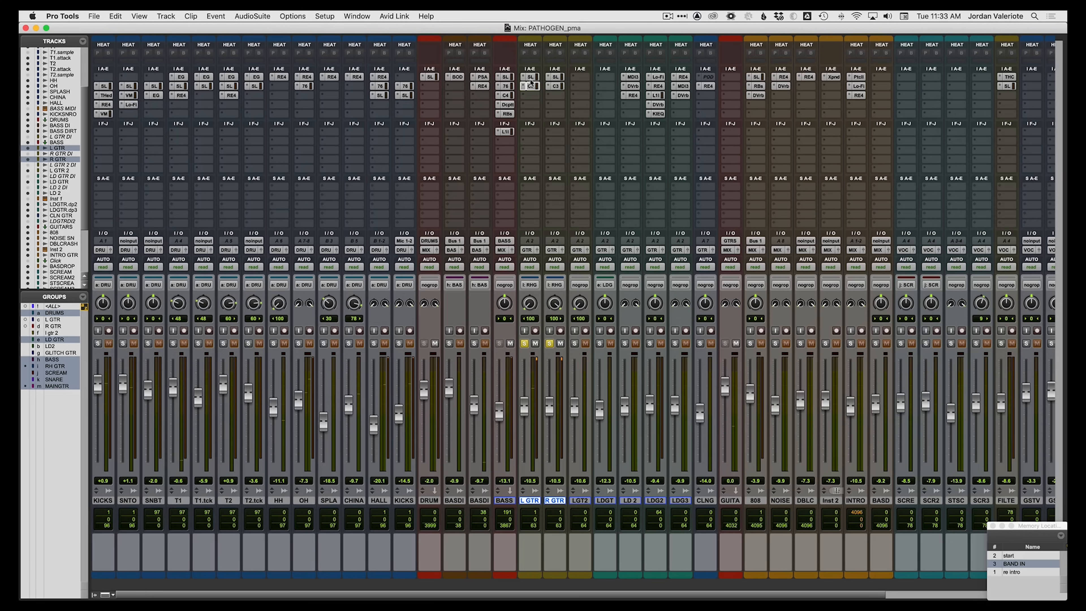
left_click_drag(560, 86, 559, 90)
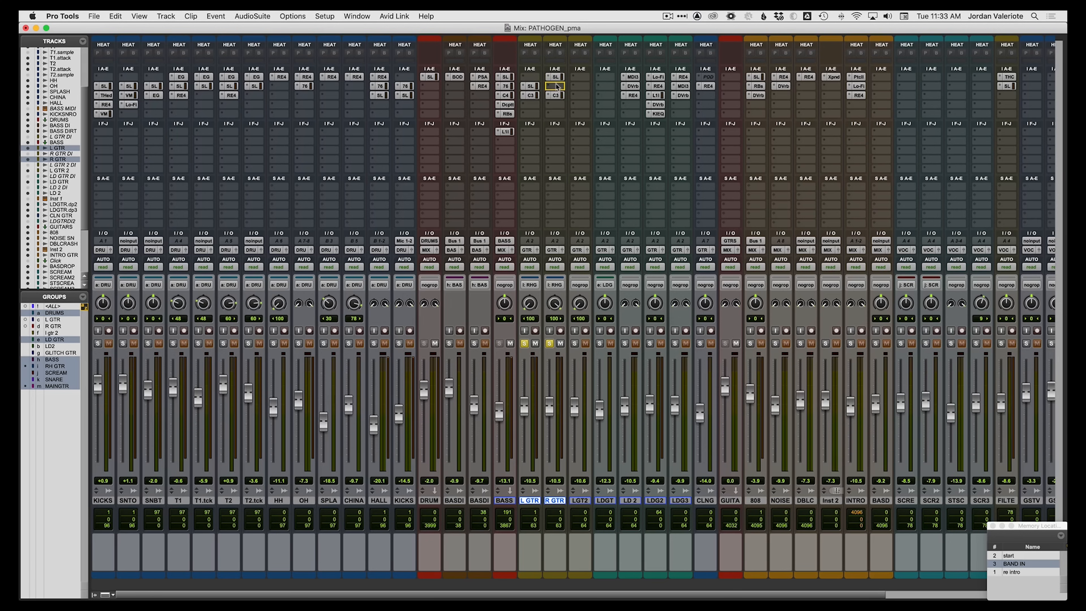
Open L GTR's CLA-3A and review the RH GTR mix group's member tracks and its linked insert control and bypass attributes.
left_click(534, 97)
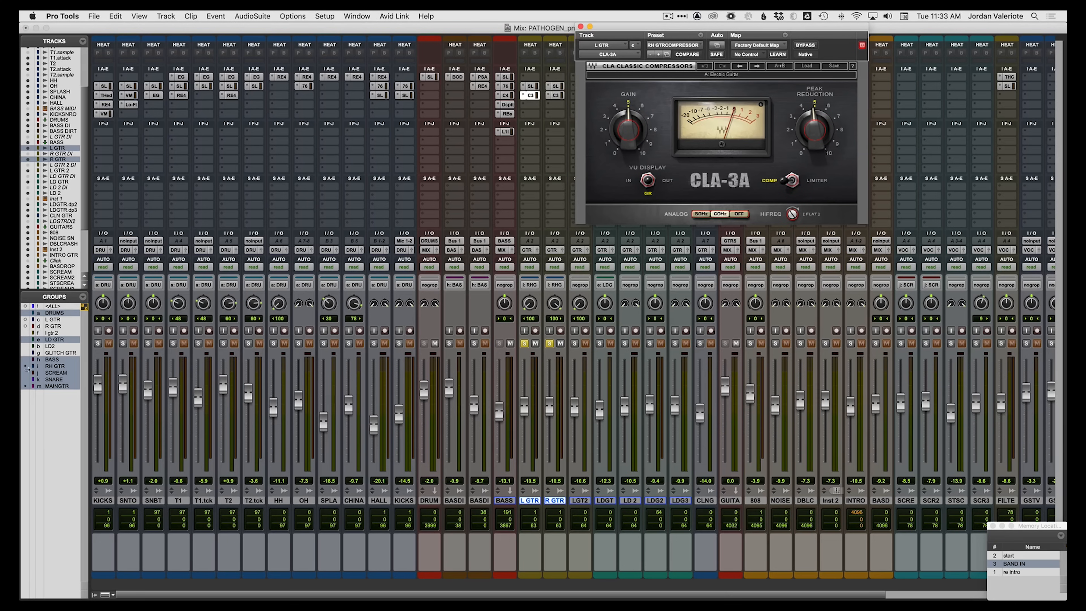
right_click(51, 369)
left_click(66, 391)
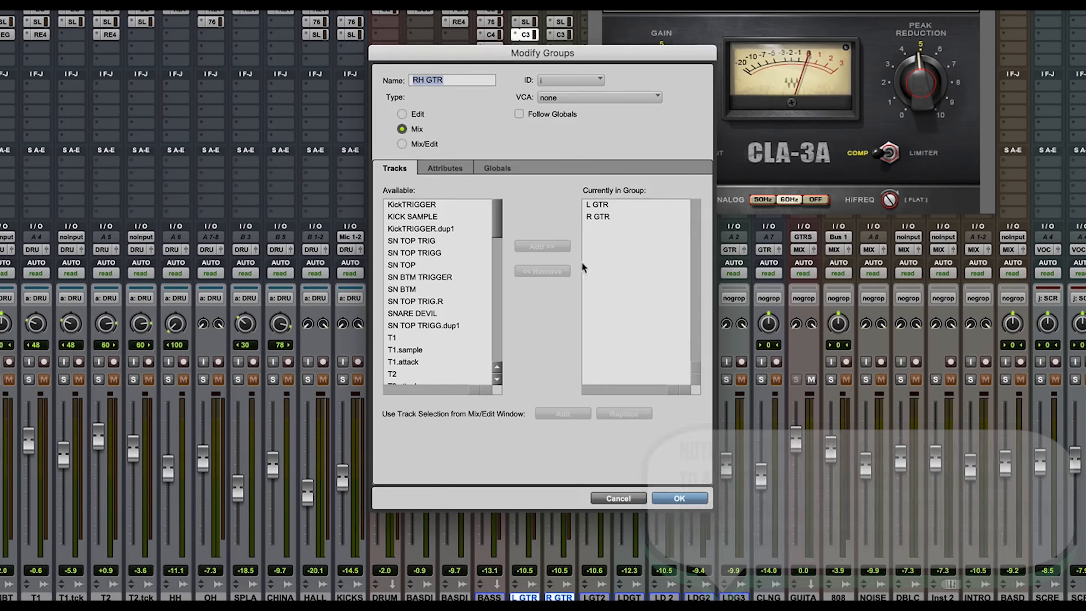
left_click(445, 169)
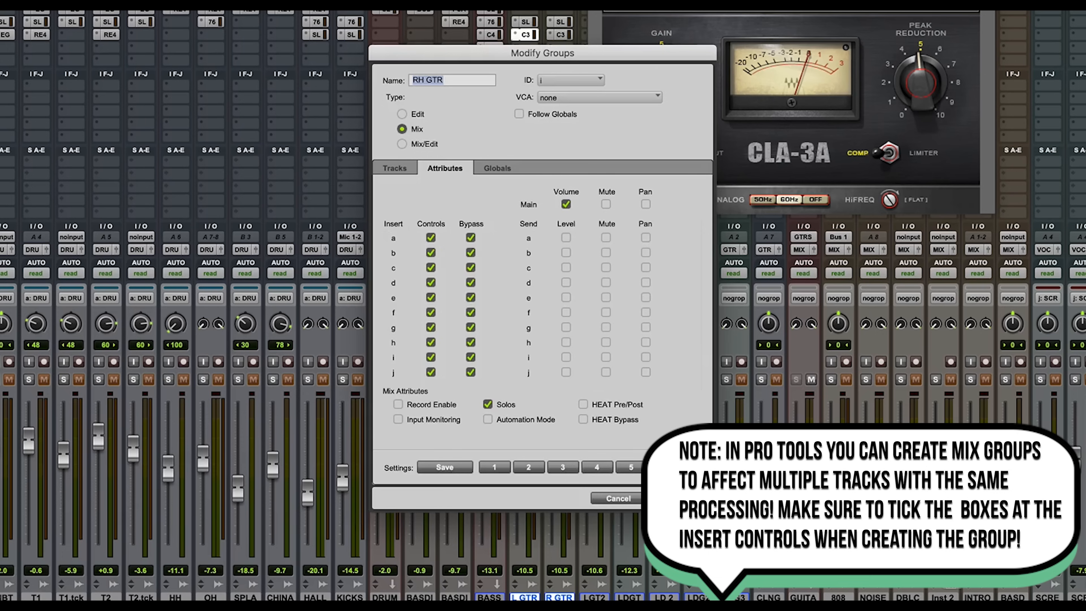
key("Return")
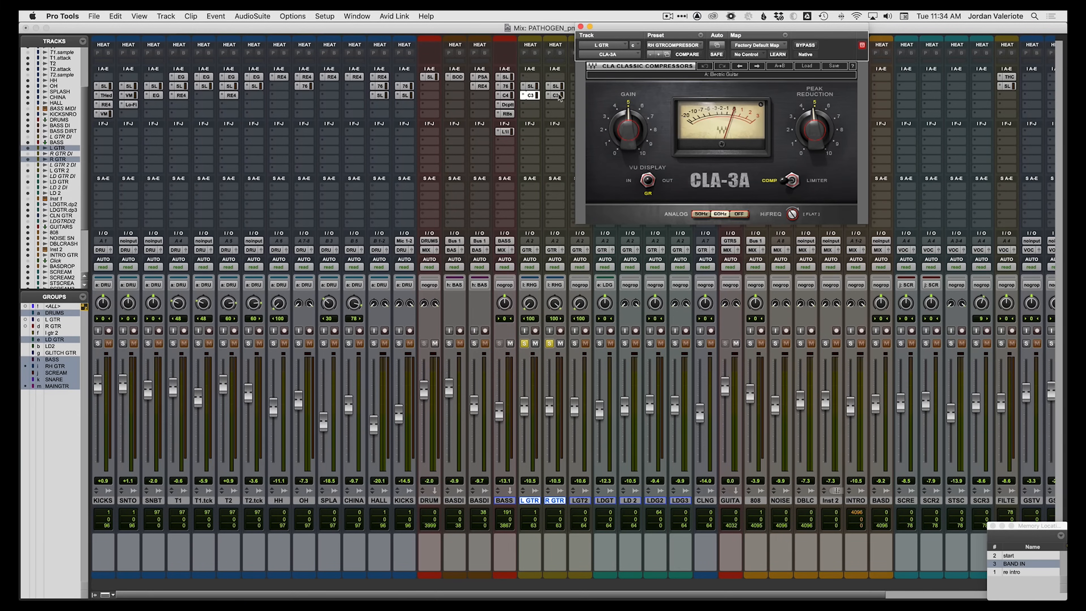
Test the group link by lowering Gain on R GTR's CLA-3A beside L GTR's, undo it, and close both plug-ins.
left_click(557, 96, "shift")
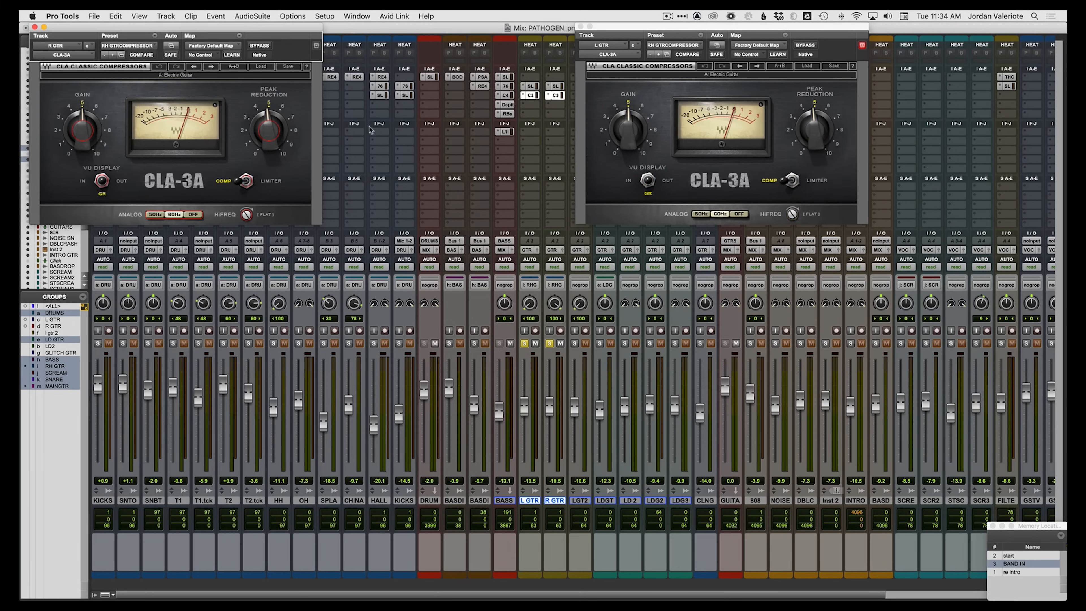
left_click_drag(87, 126, 87, 146)
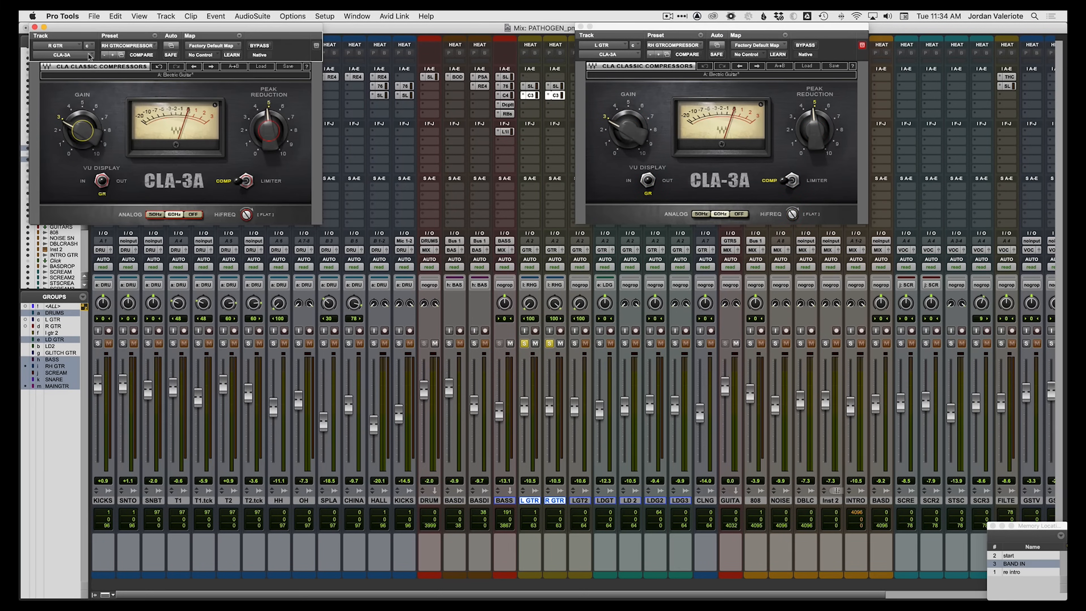
left_click(161, 67)
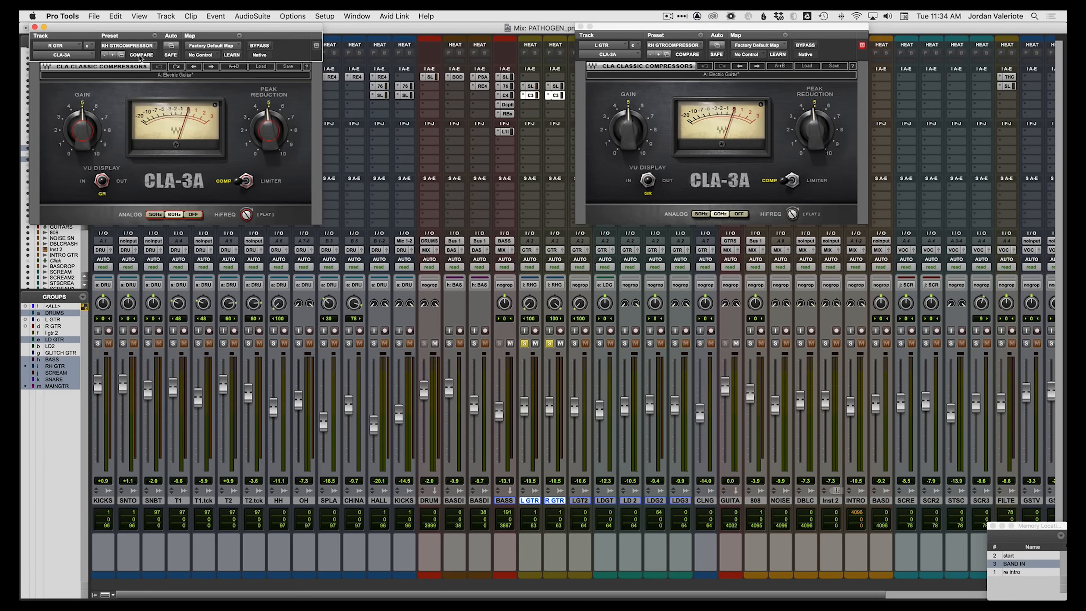
left_click(35, 27)
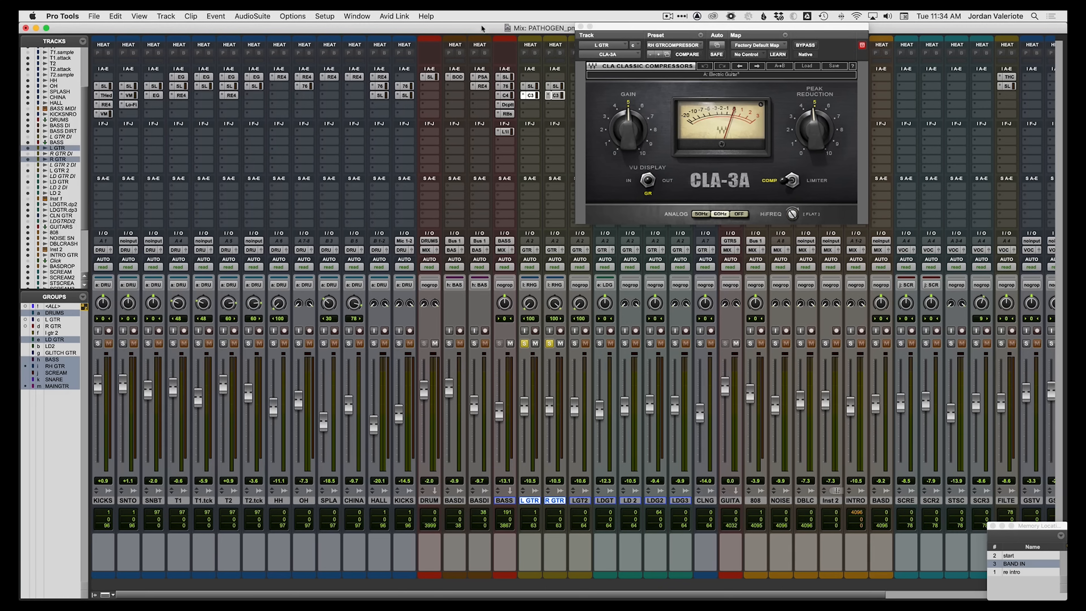
left_click(581, 27)
Insert the mono REQ 4 equalizer in L GTR's first insert slot, ahead of SSLChannel.
left_click(539, 76)
mouse_move(556, 77)
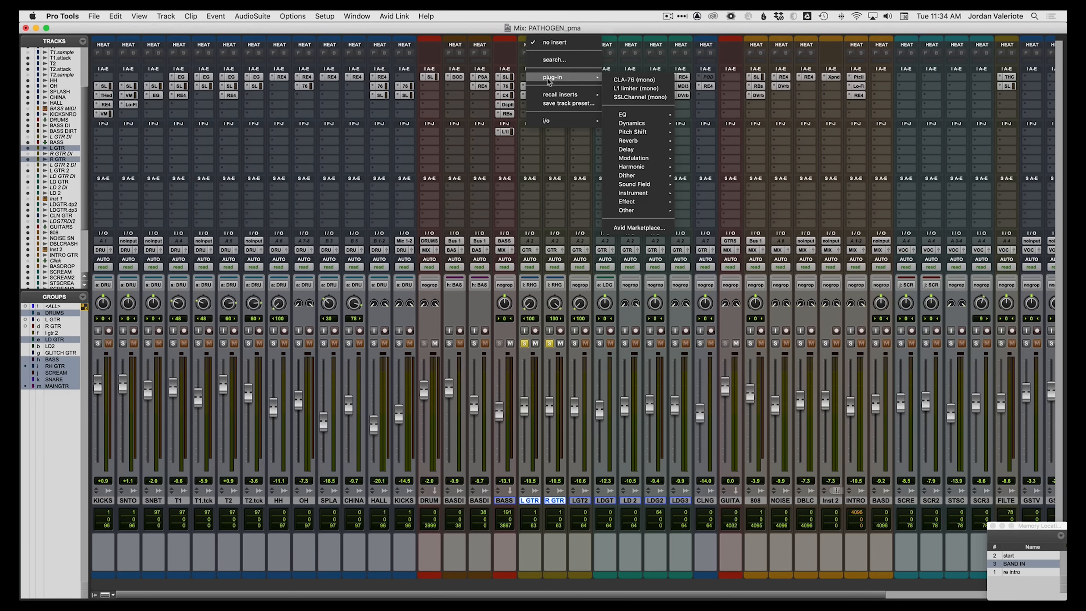
mouse_move(629, 114)
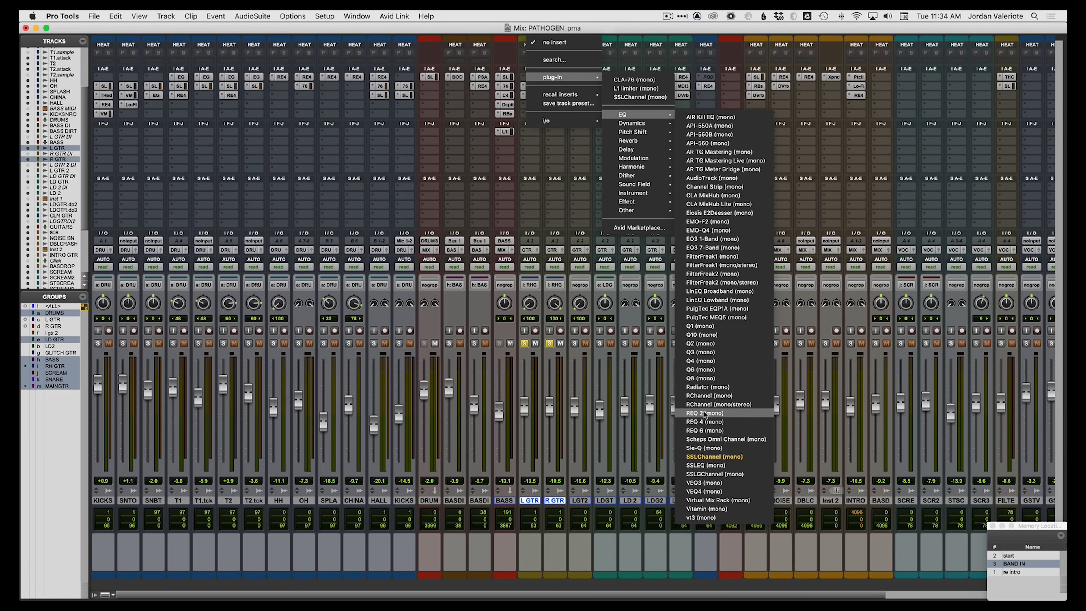
left_click(705, 421)
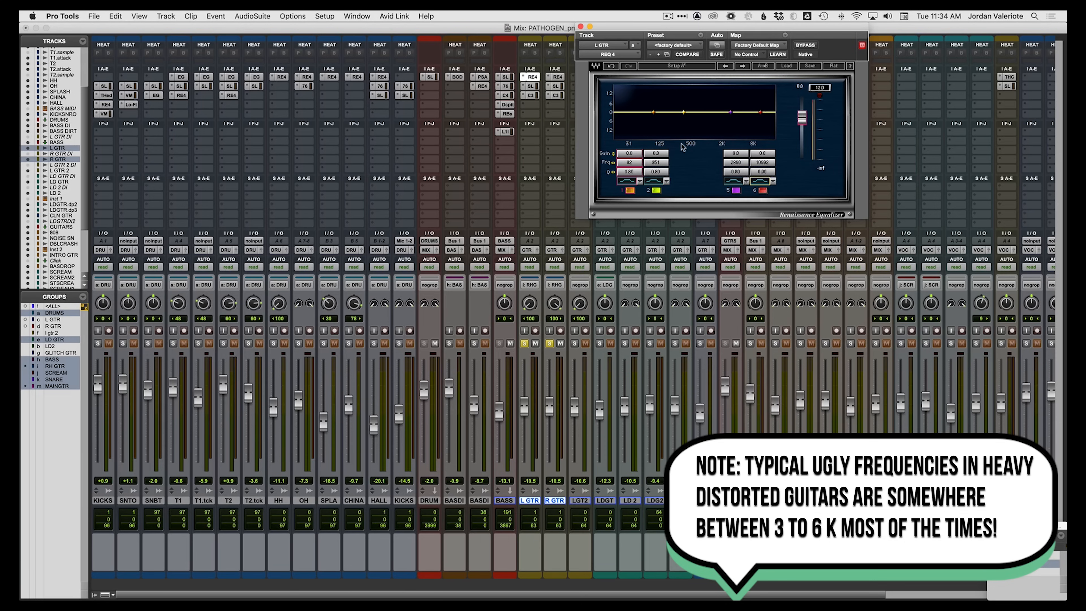
Set REQ 4's band 5 to Q 6.50, sweep a 5.0 dB boost to 3538 Hz during playback, and cut there about 3 dB.
left_click_drag(734, 175, 734, 163)
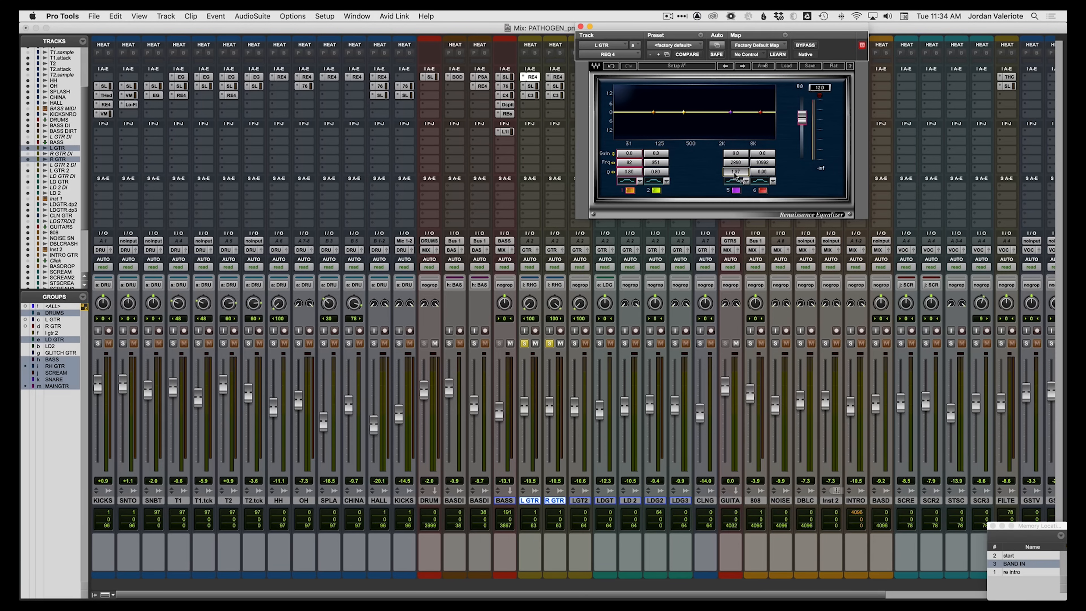
key("space")
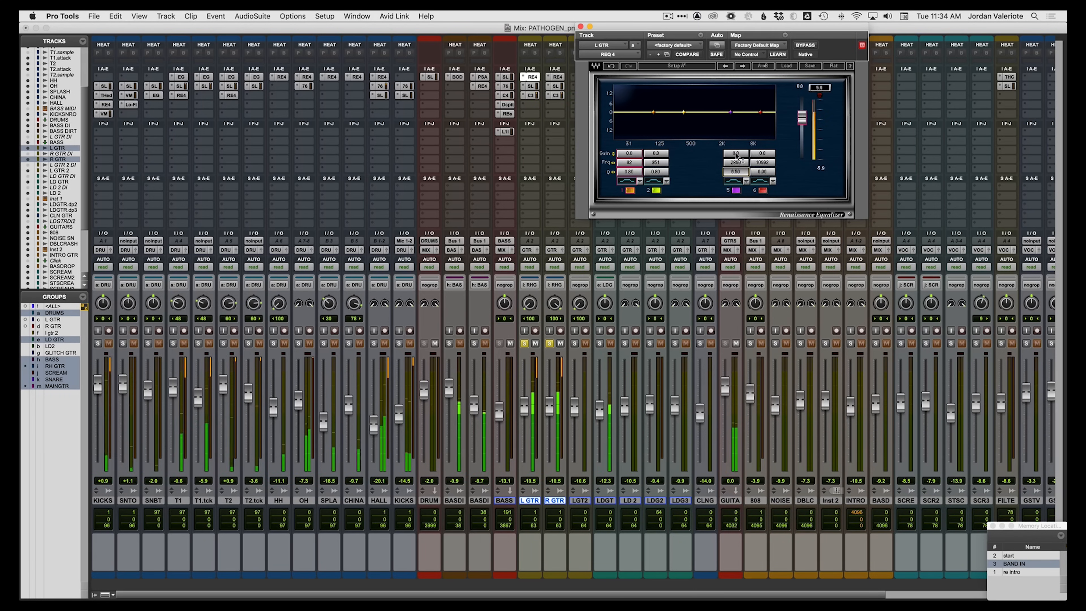
mouse_move(738, 154)
left_mouse_down()
mouse_move(739, 139)
mouse_move(740, 166)
left_mouse_up()
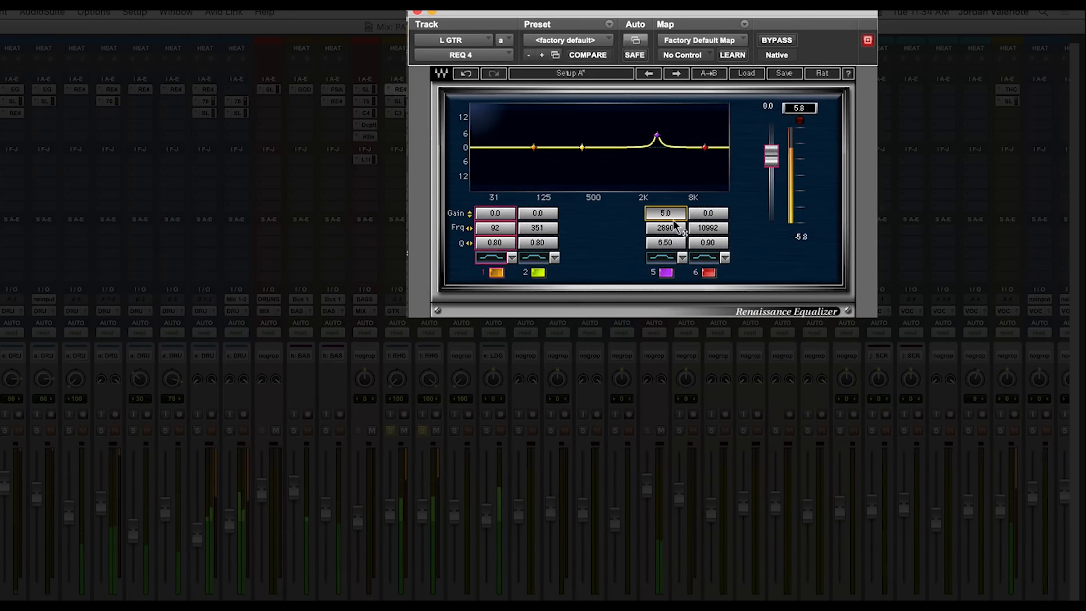
mouse_move(674, 224)
left_mouse_down()
mouse_move(674, 214)
mouse_move(666, 222)
left_mouse_up()
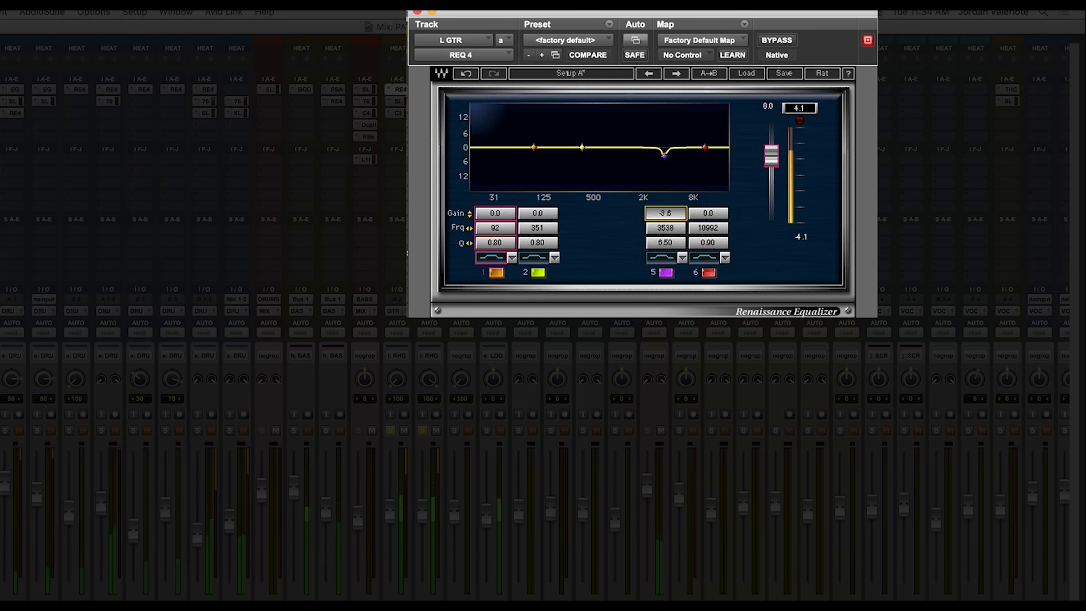
Compare REQ 4's band 5 on and off during playback and set its gain to -2.6 dB.
left_click(666, 273)
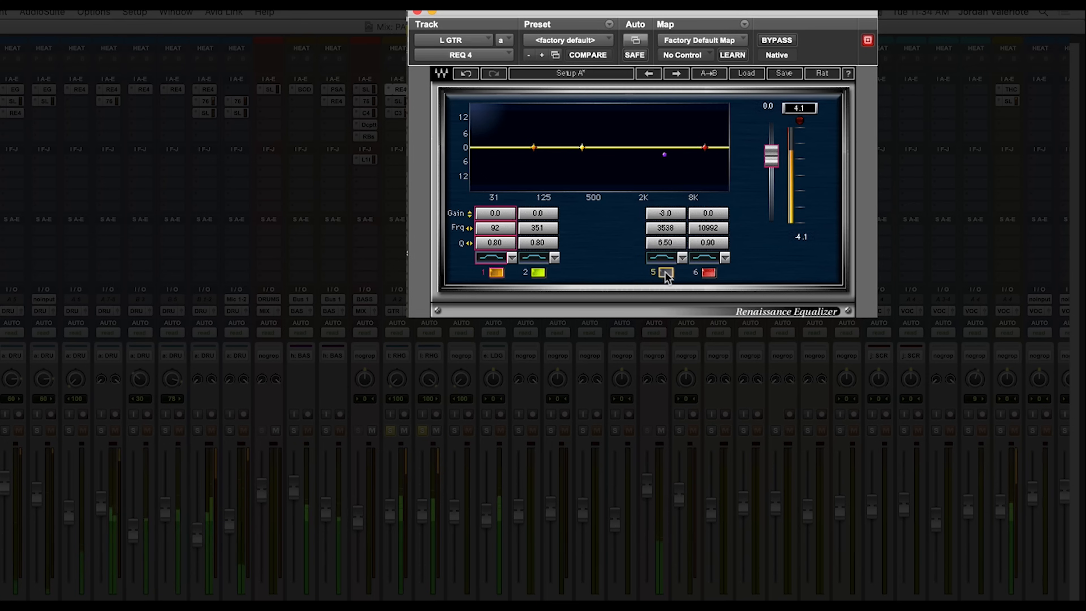
left_click(666, 272)
left_click_drag(666, 214, 665, 212)
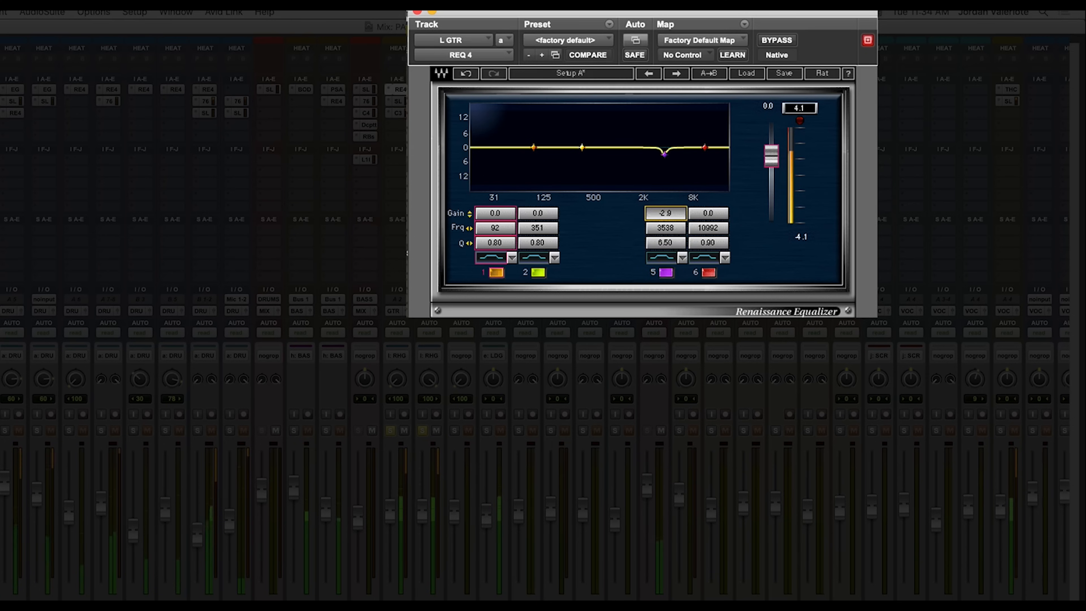
left_click(665, 273)
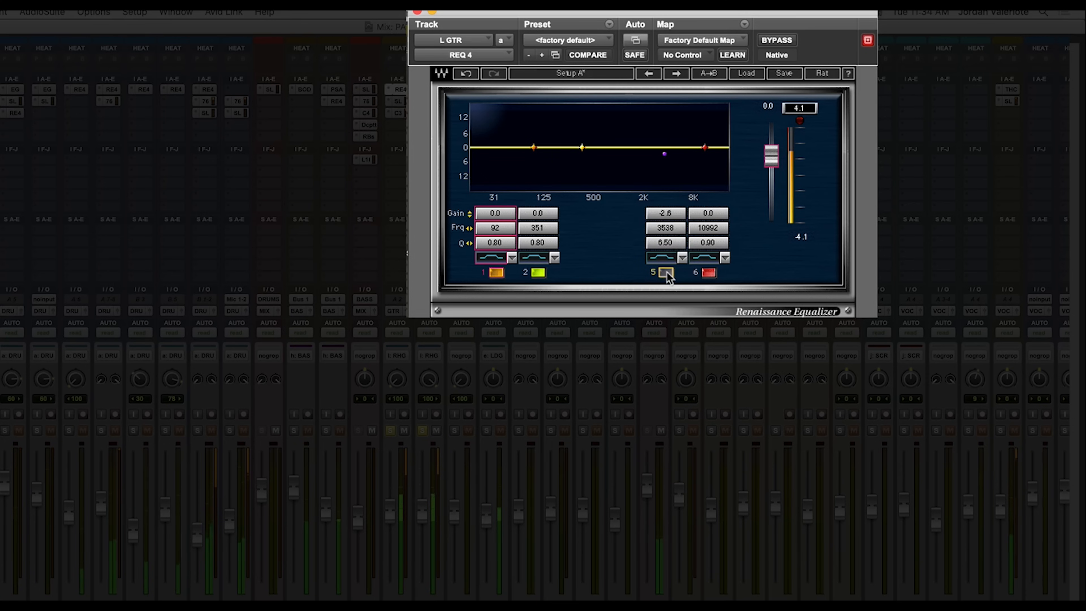
Set REQ 4's band 6 to Q 6.50 with a 7.9 dB boost and sweep it to 5823 Hz during playback.
mouse_move(710, 244)
left_mouse_down()
mouse_move(711, 201)
mouse_move(705, 227)
mouse_move(690, 227)
mouse_move(708, 233)
left_mouse_up()
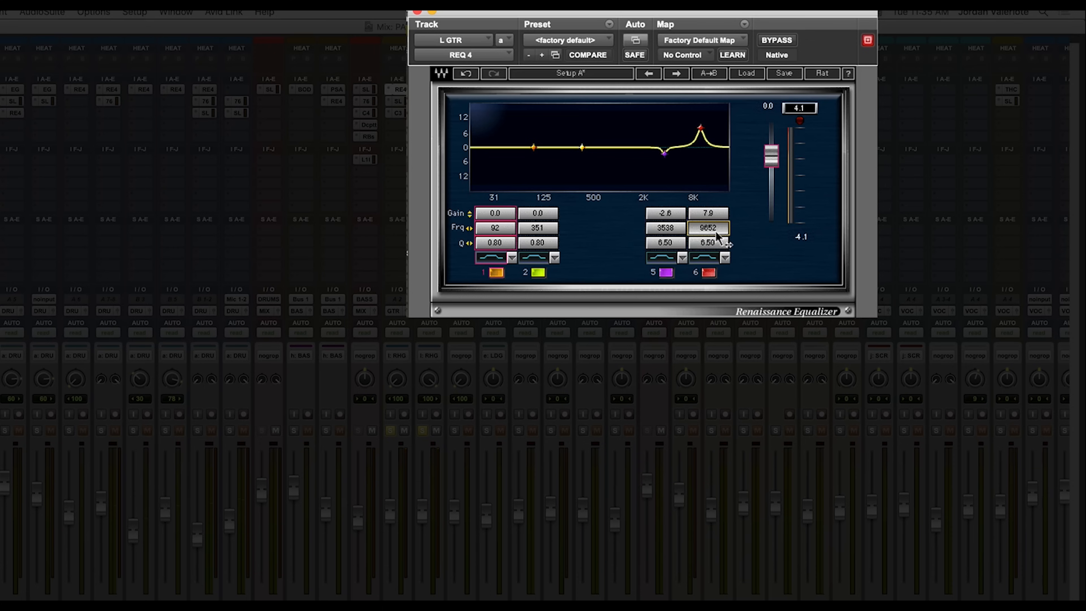
key("space")
mouse_move(717, 231)
left_mouse_down()
mouse_move(695, 231)
mouse_move(719, 235)
left_mouse_up()
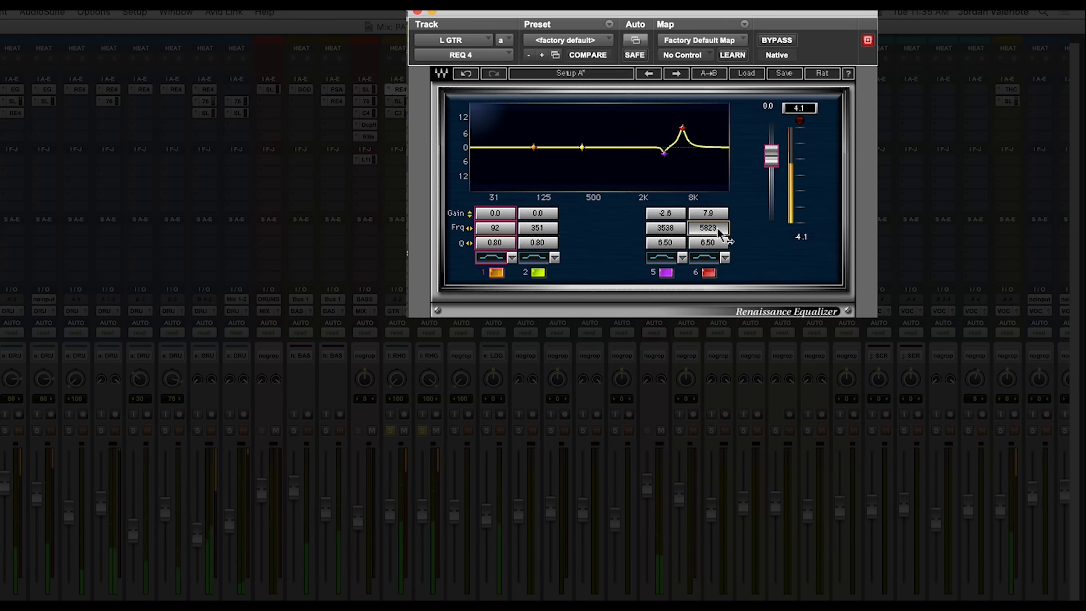
Set band 6's gain to -6.8 dB and band 5's gain to -11.6 dB, and play the guitars through both cuts.
left_click(713, 214, "alt")
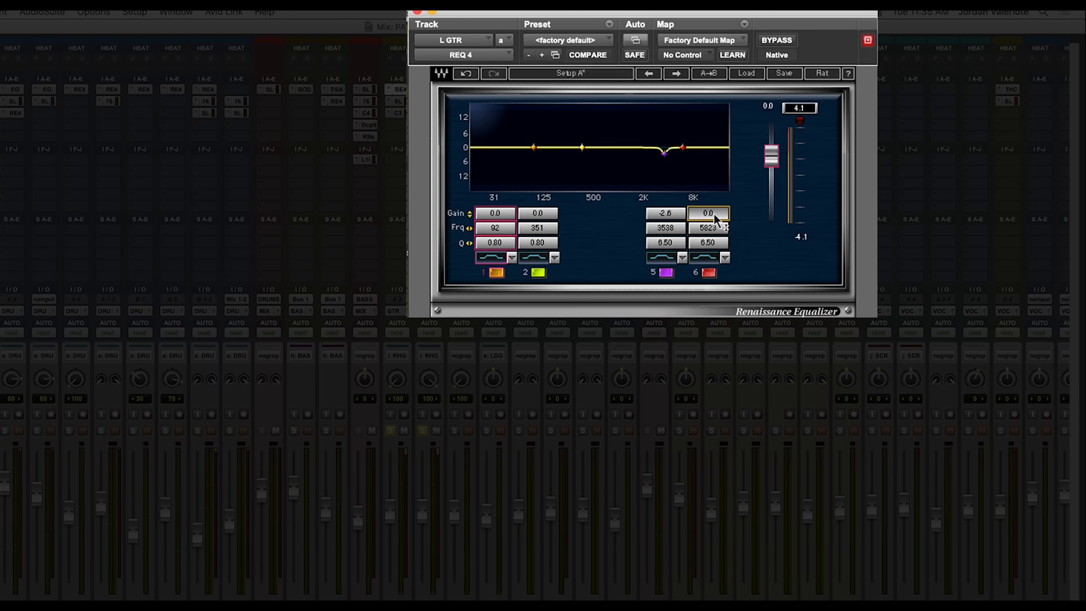
left_click_drag(714, 214, 672, 230)
key("space")
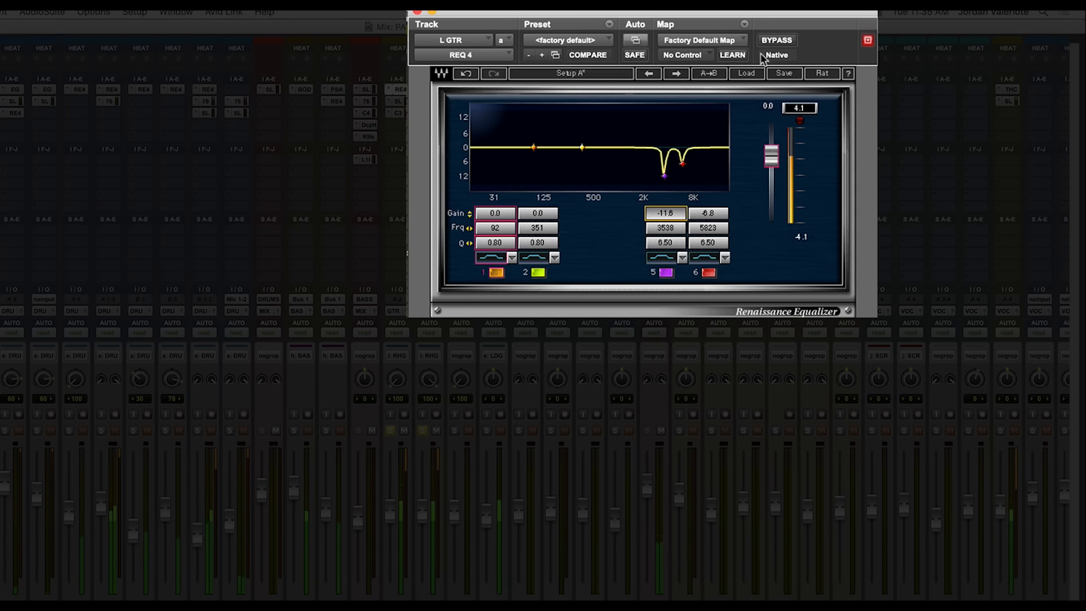
Compare REQ 4's exaggerated cuts with the plug-in bypassed during playback and undo the exaggerated gain changes.
left_click(773, 41)
left_click(773, 41)
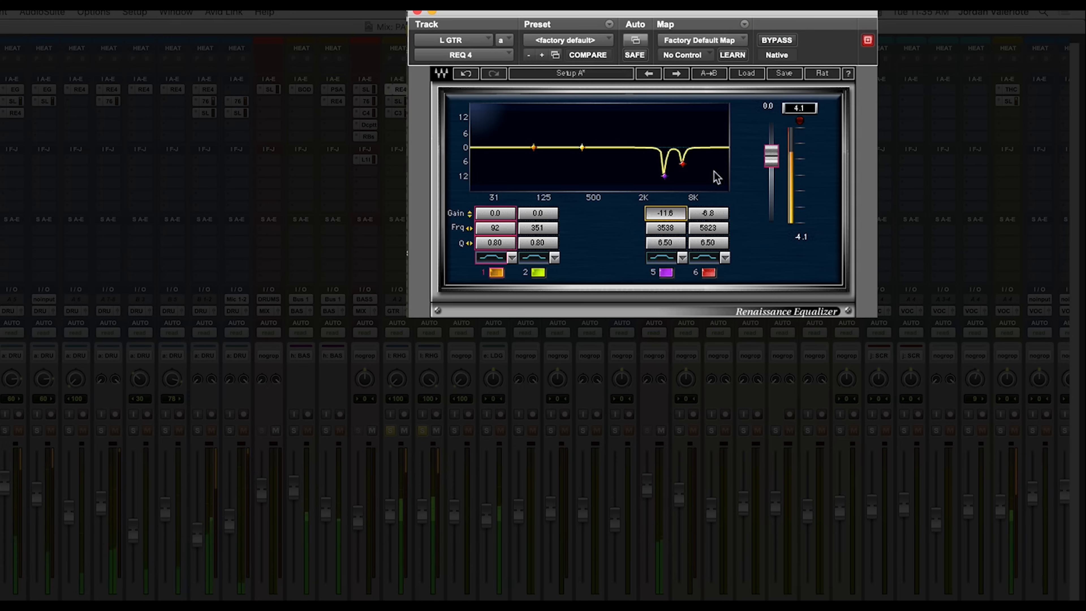
left_click(466, 73)
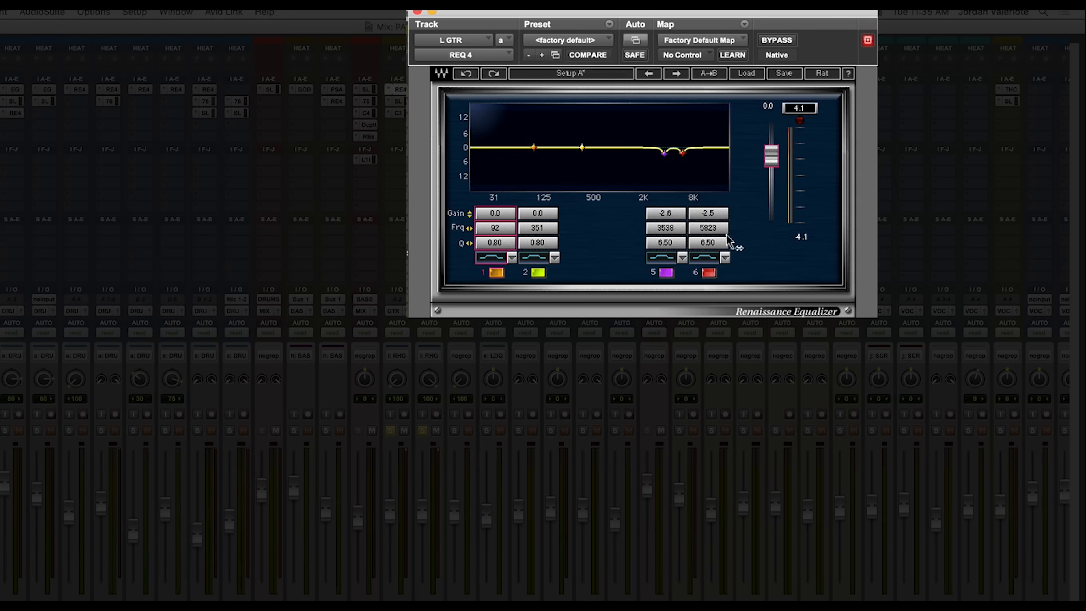
Set REQ 4's band 6 gain to -2.7 dB and resume playback of the guitars.
left_click(708, 213)
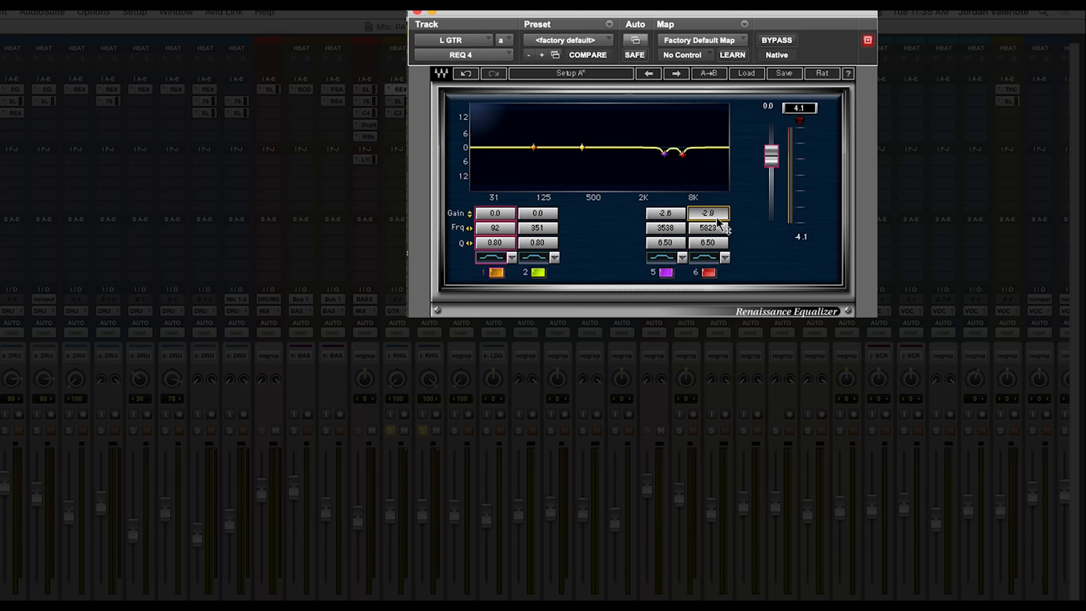
left_click_drag(717, 214, 716, 212)
key("space")
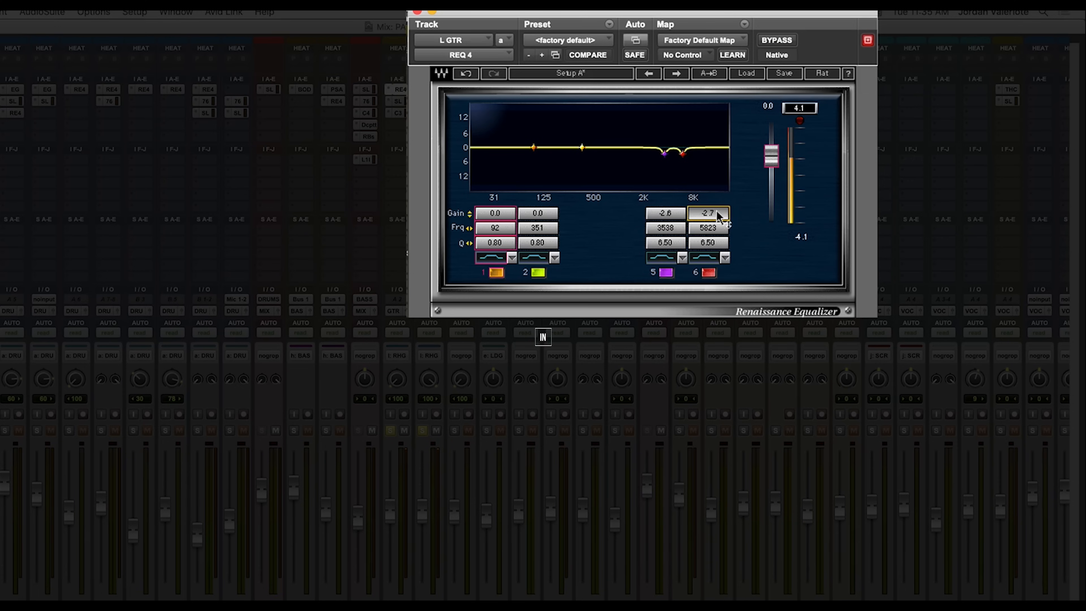
Compare the guitars with REQ 4 bypassed and active during playback.
left_click(772, 41)
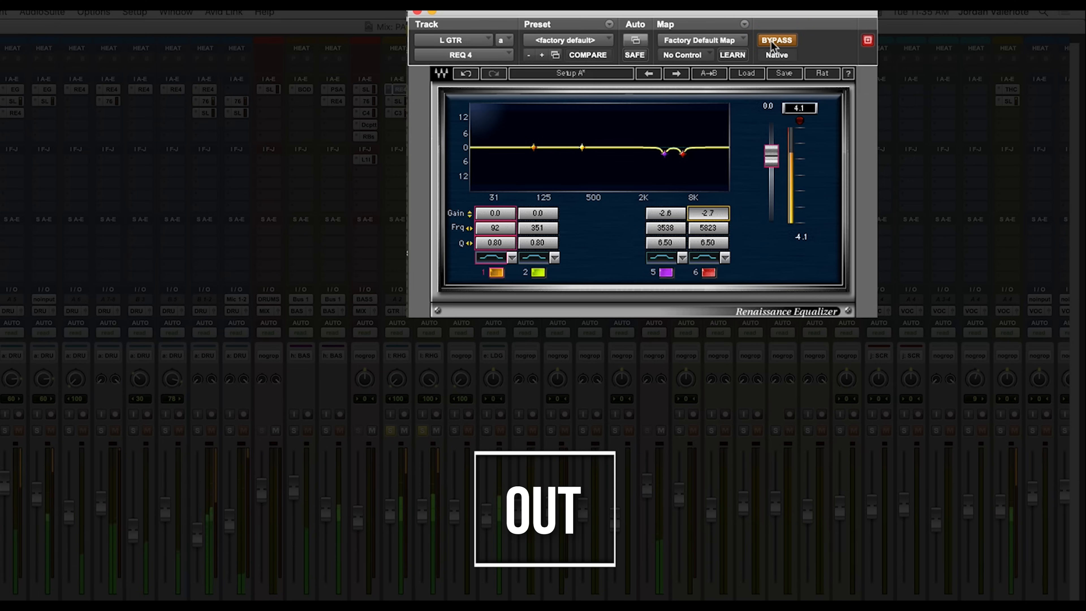
left_click(772, 41)
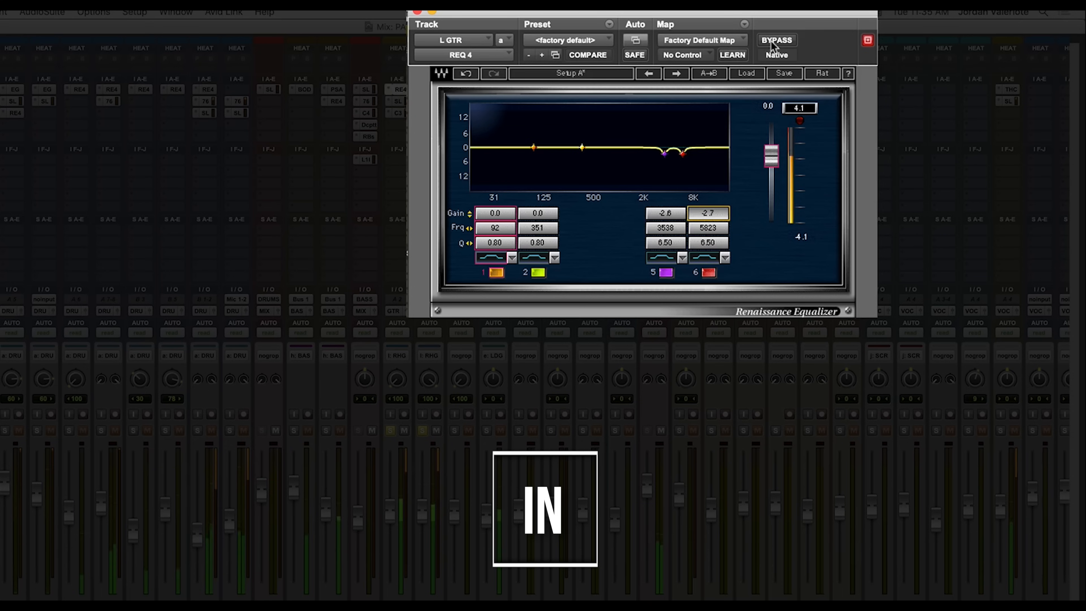
left_click(775, 41)
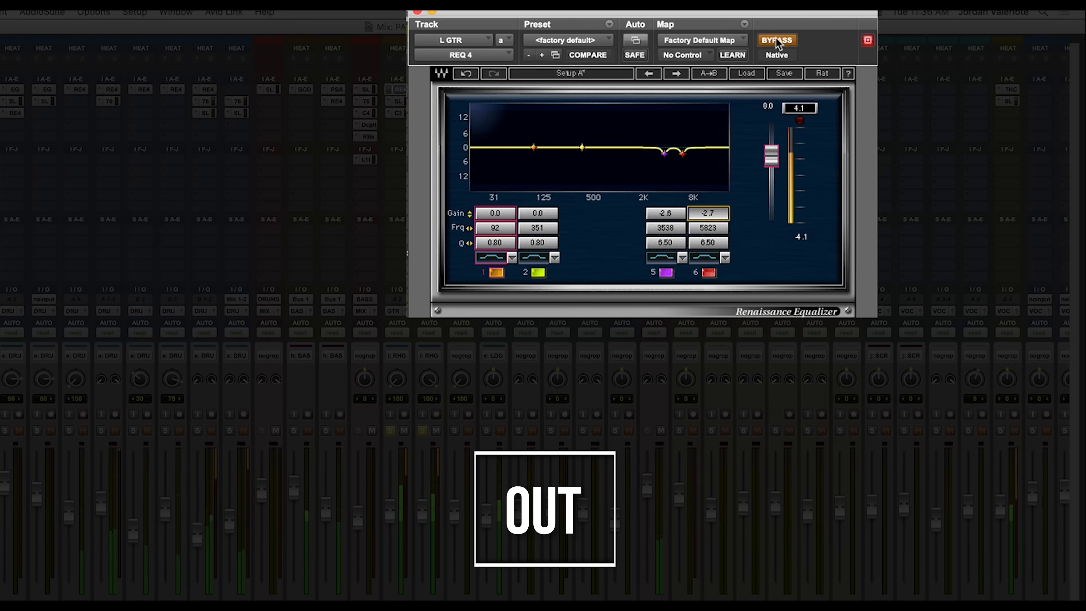
left_click(776, 41)
Lower REQ 4's Q to 5.64 on band 5 and 5.84 on band 6, and compare the cuts with the plug-in bypassed.
mouse_move(671, 243)
left_mouse_down()
mouse_move(713, 249)
mouse_move(668, 255)
left_mouse_up()
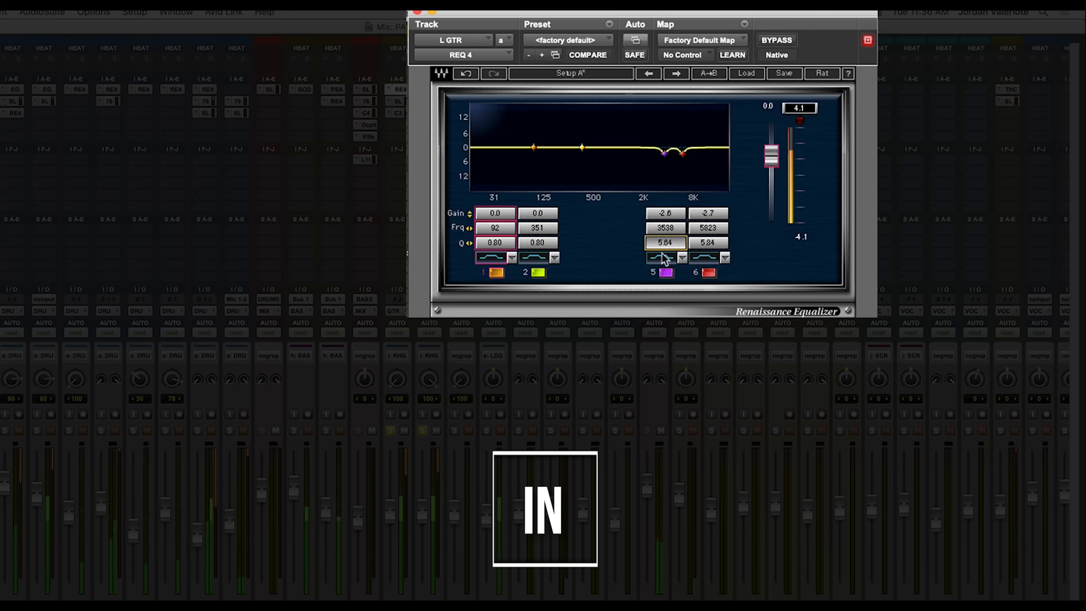
left_click(776, 41)
left_click(776, 40)
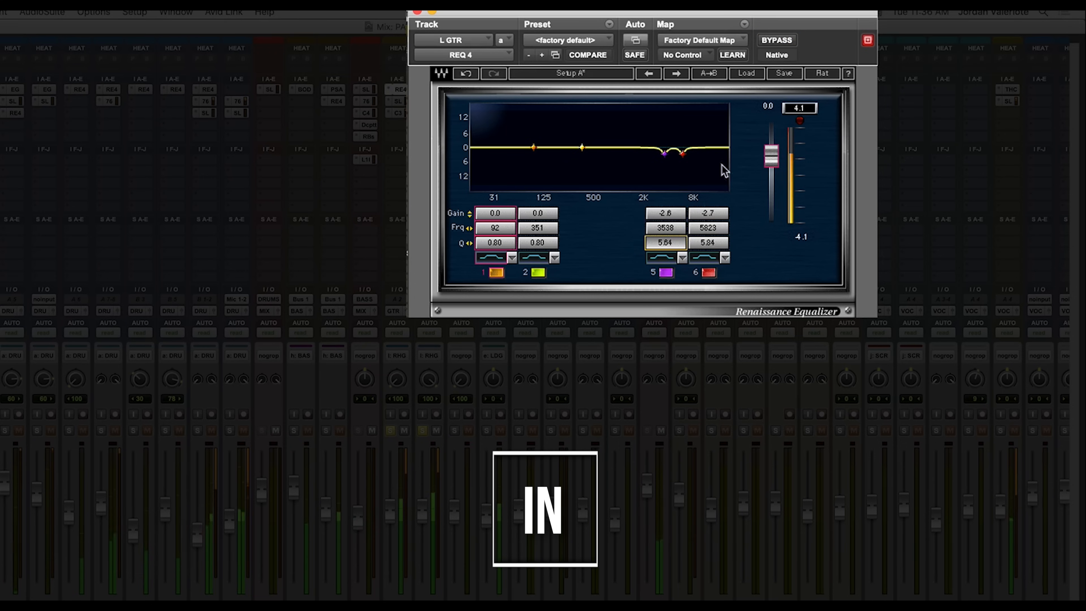
left_click(777, 41)
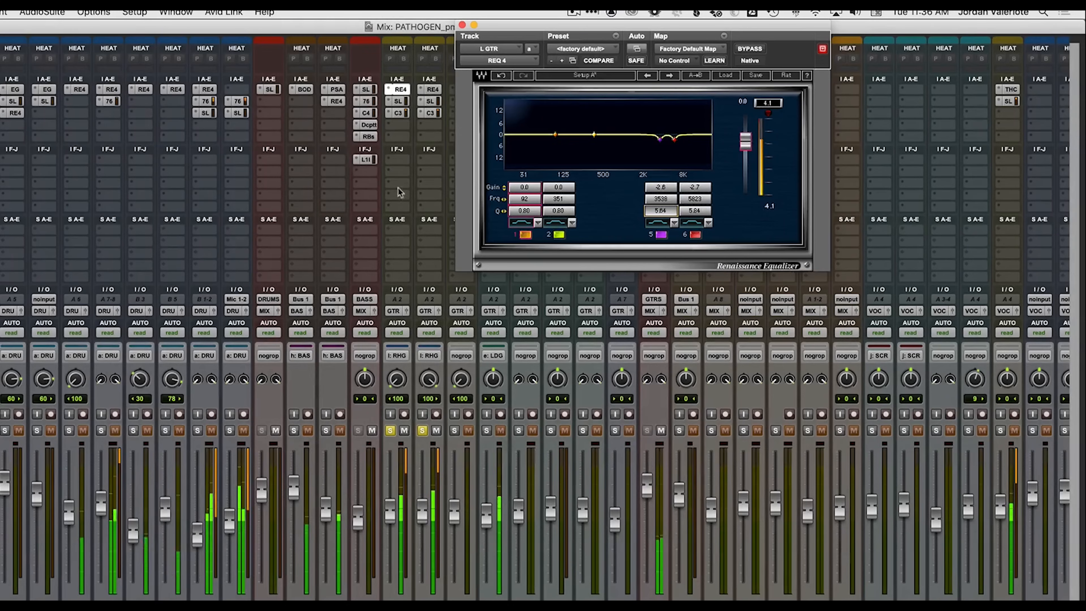
Adjust the low-pass filter on L GTR's SSL E-Channel and compare the sound with the channel strip bypassed.
left_click(400, 102)
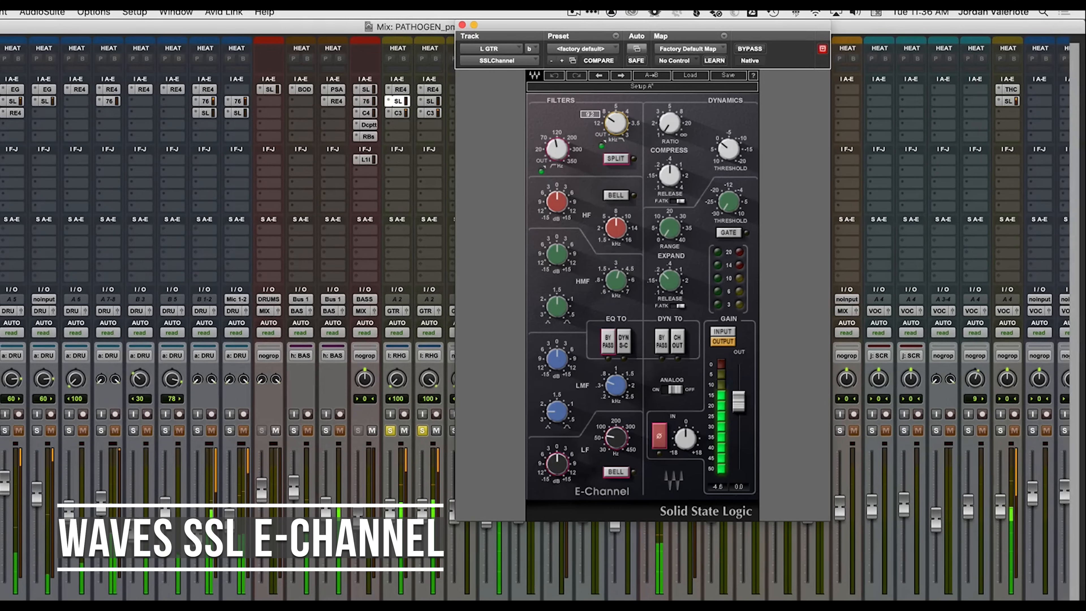
left_click_drag(616, 123, 614, 130)
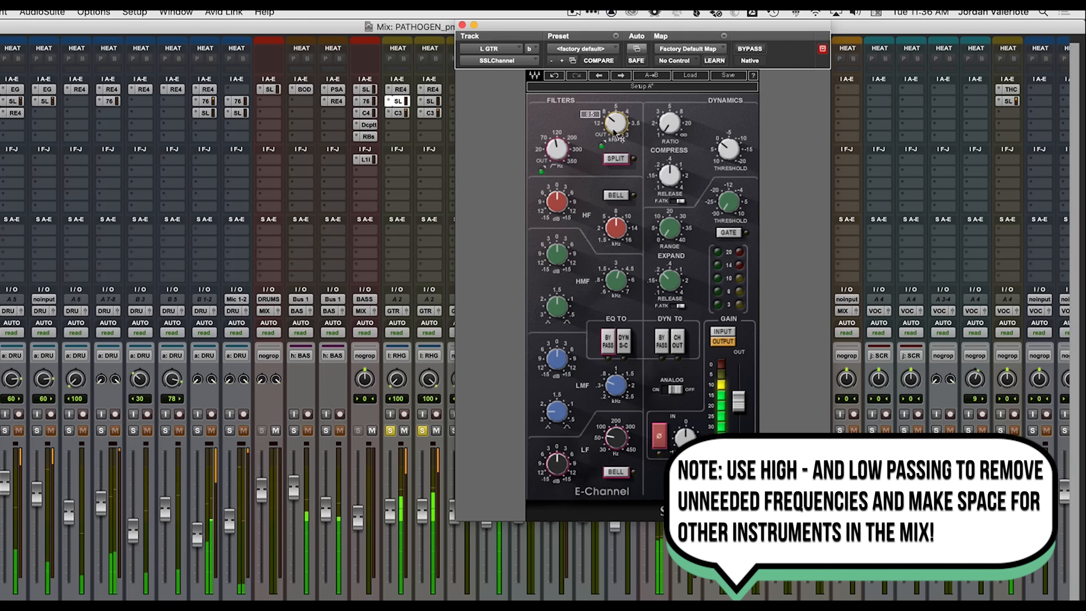
left_click(743, 47)
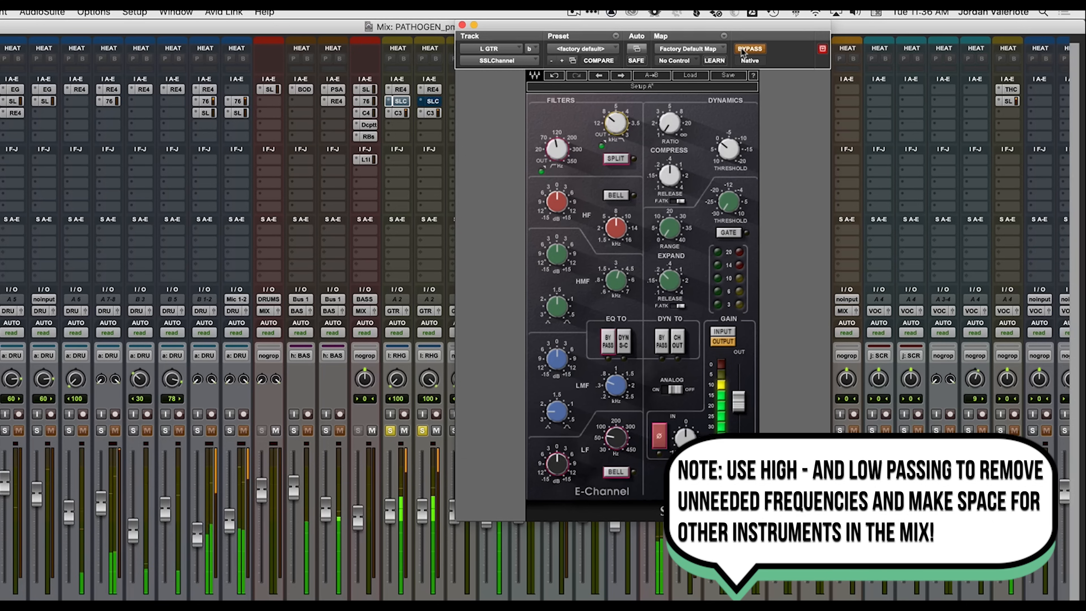
left_click(744, 48)
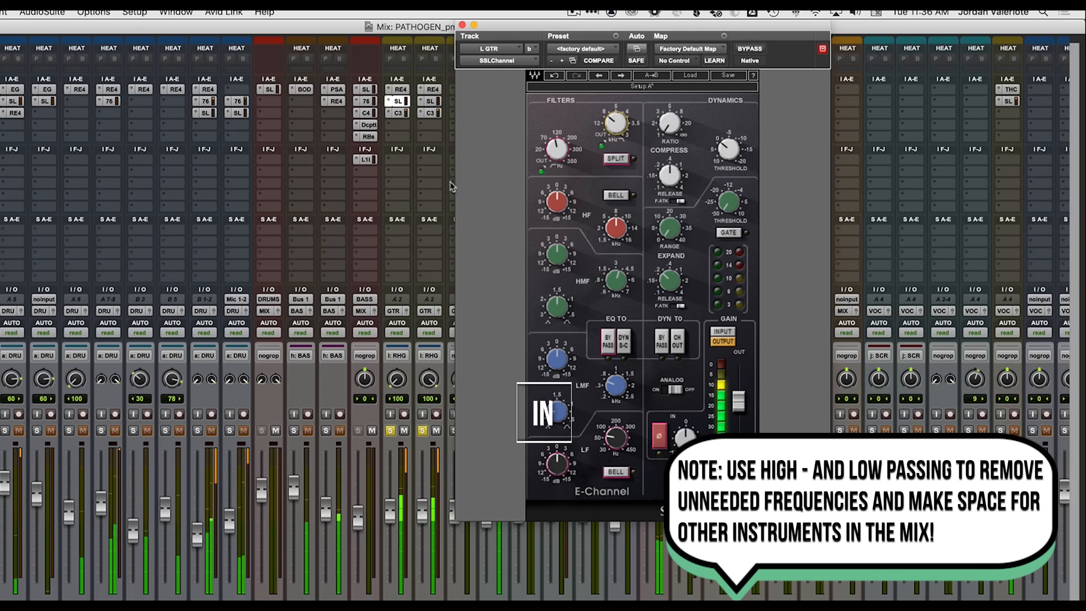
Restart playback from about bar 56, near the start of the rhythm guitar clips, and return to the mixer.
key("super+equal")
left_click(154, 303)
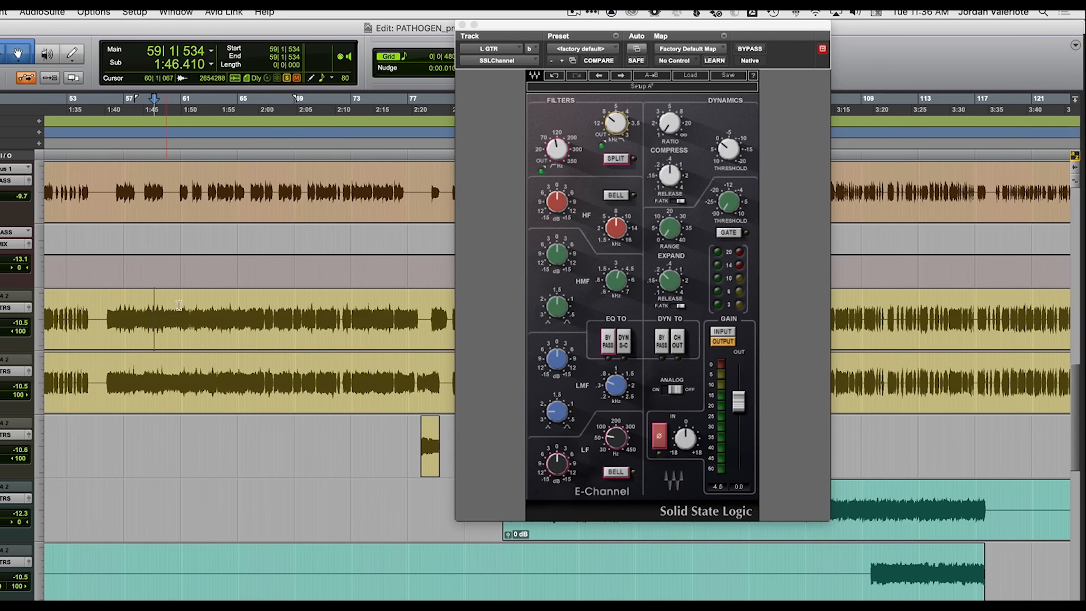
left_click(128, 303)
left_click(119, 304)
key("space")
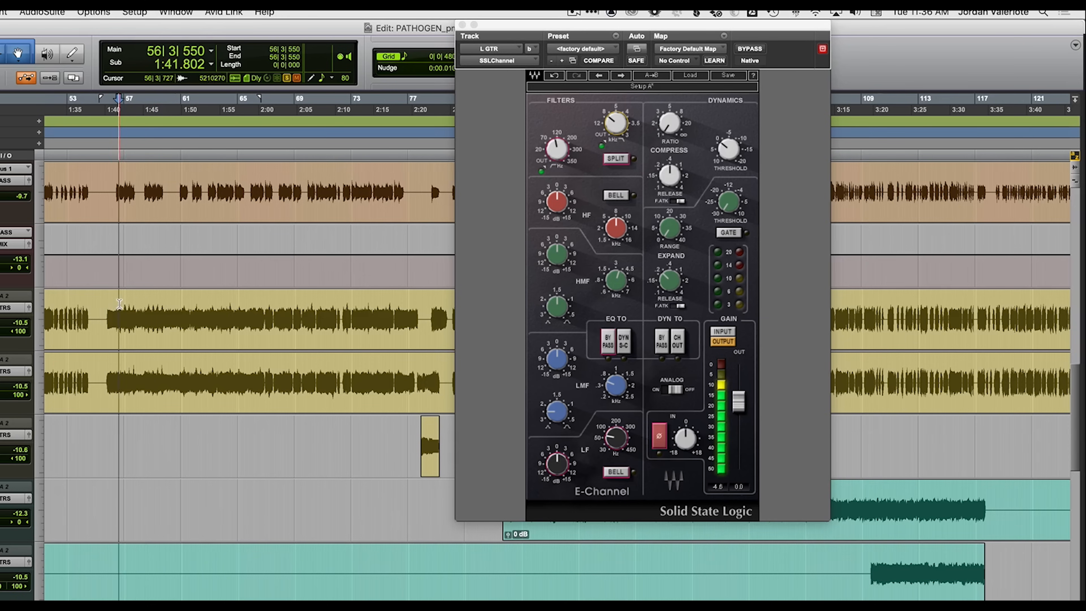
key("super+equal")
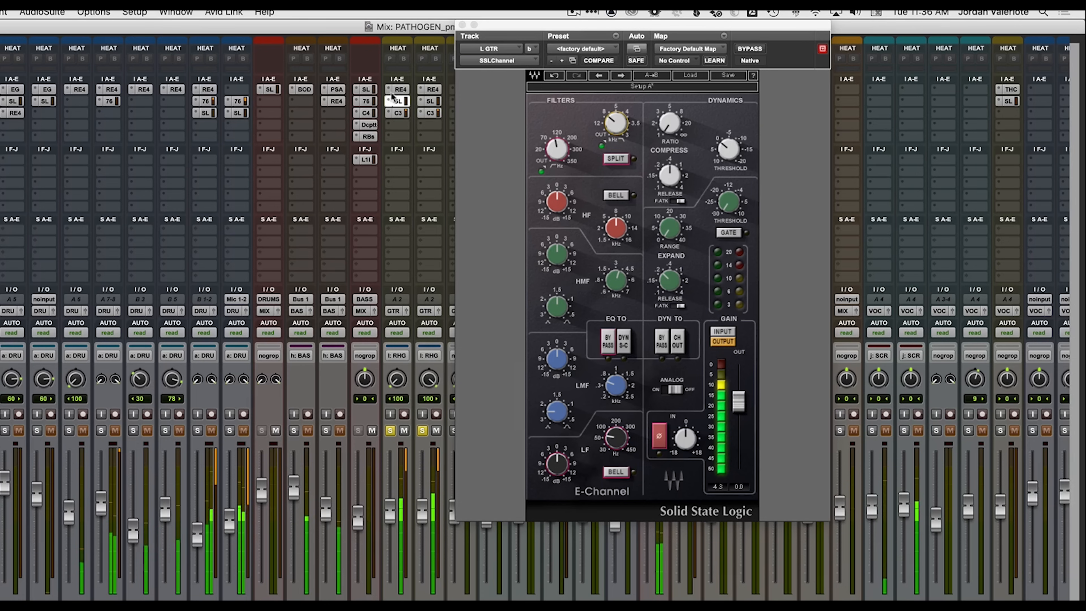
Compare the guitars with REQ 4 bypassed and active, and close the SSL E-Channel window.
left_click(399, 90, "super")
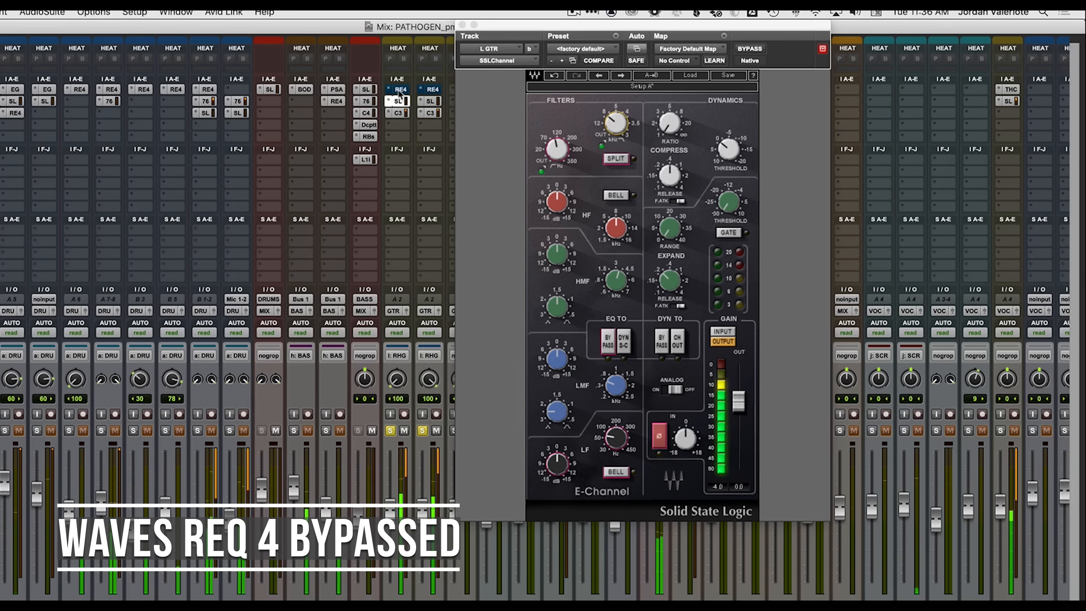
left_click(399, 90, "super")
left_click(401, 104)
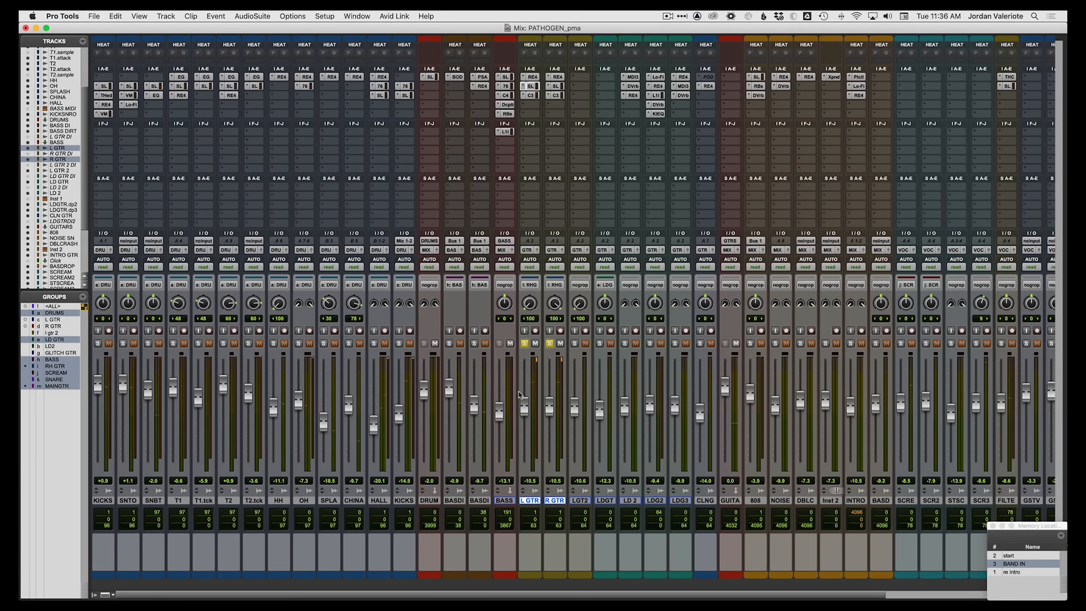
Play the full mix with the rhythm guitars unsoloed and raise the L GTR and R GTR faders to -9.1 dB.
key("space")
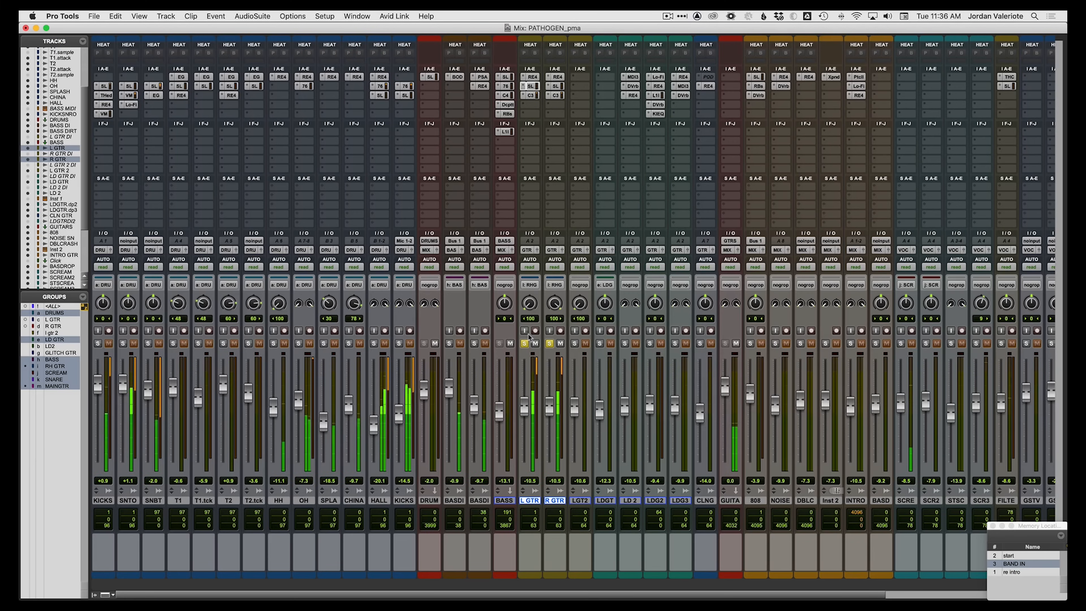
left_click(525, 343)
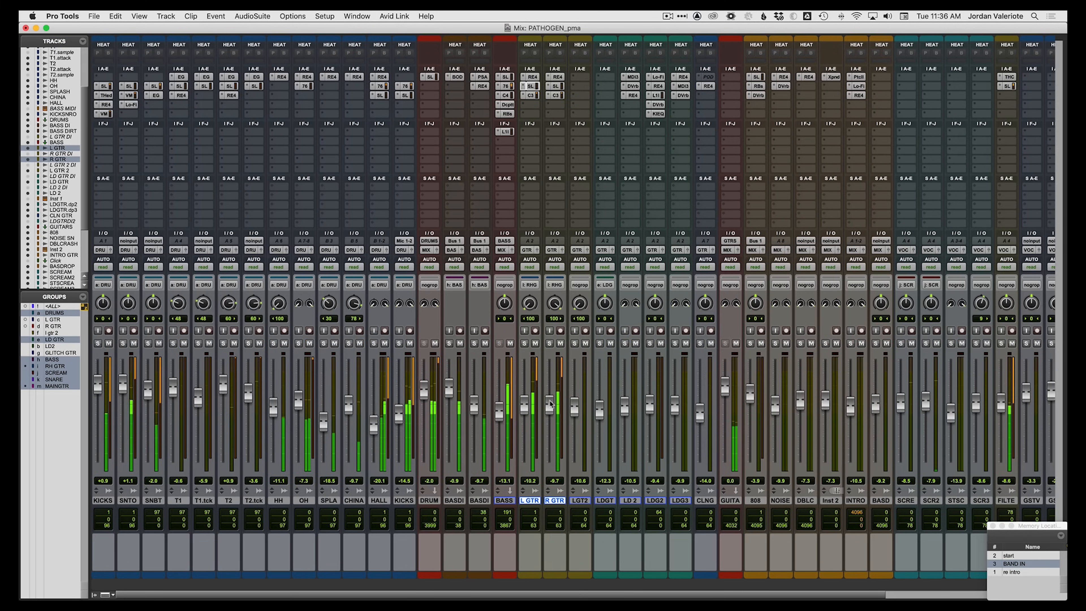
left_click_drag(551, 404, 551, 403)
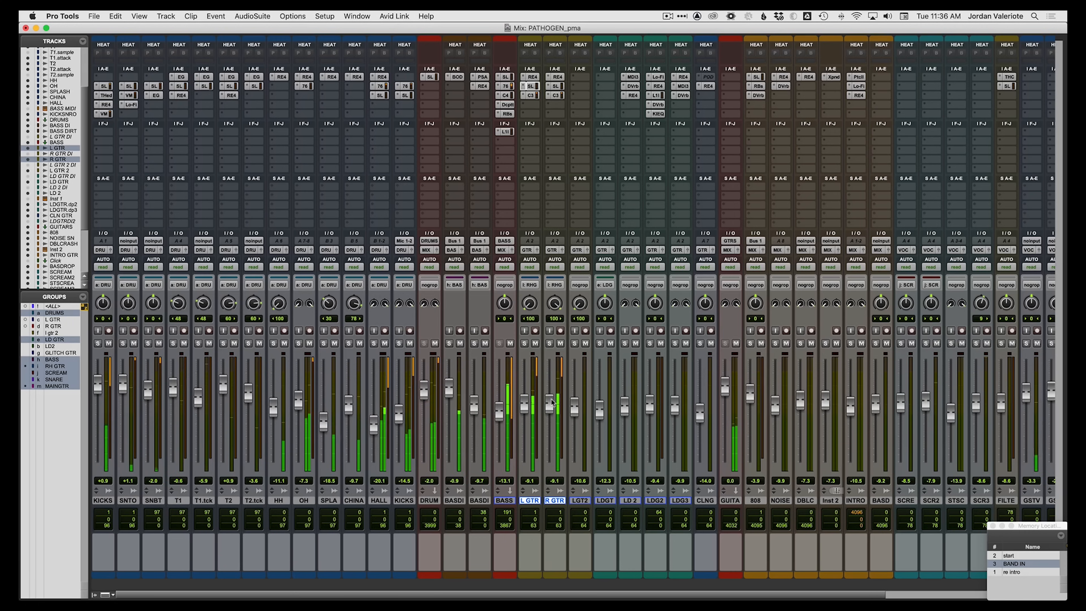
Turn off input monitoring on PRINT2 to hear the old printed mix and inspect that track in the Edit window.
scroll(976, 321, "right", 5)
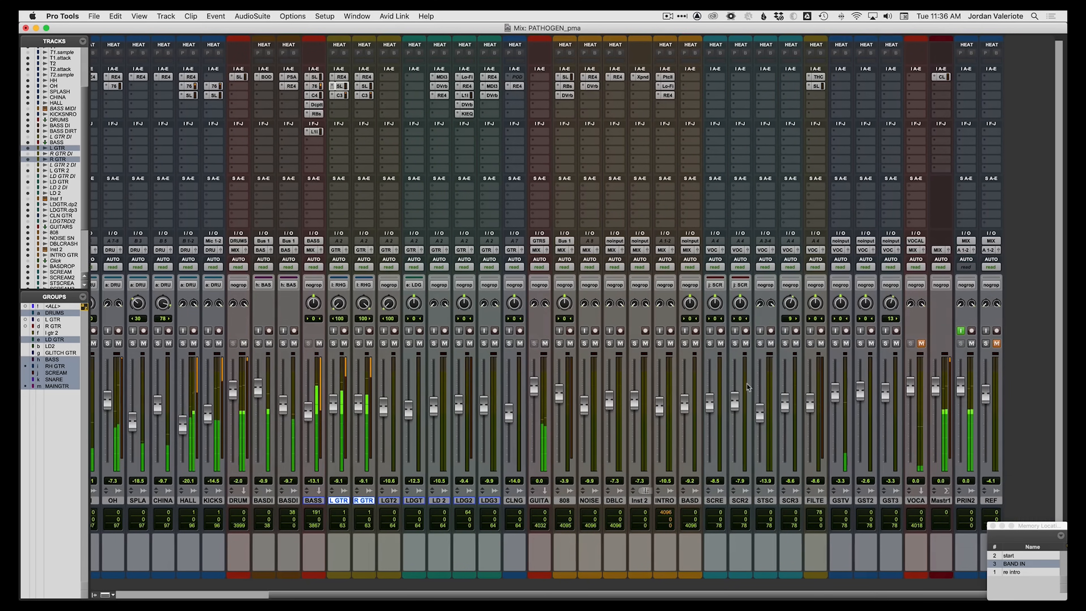
left_click(960, 331)
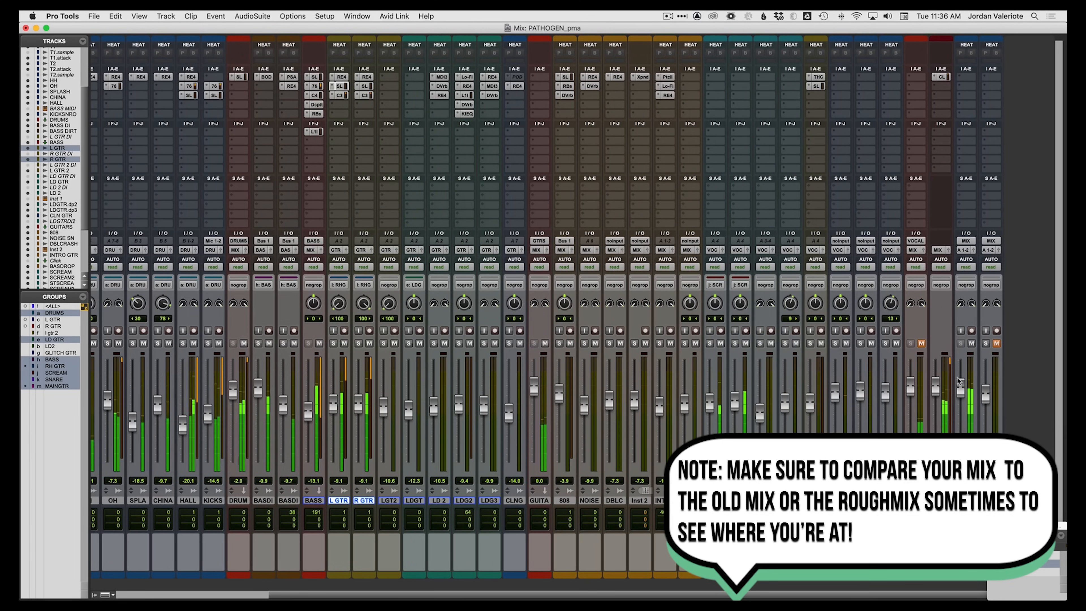
key("super+equal")
scroll(191, 531, "down", 10)
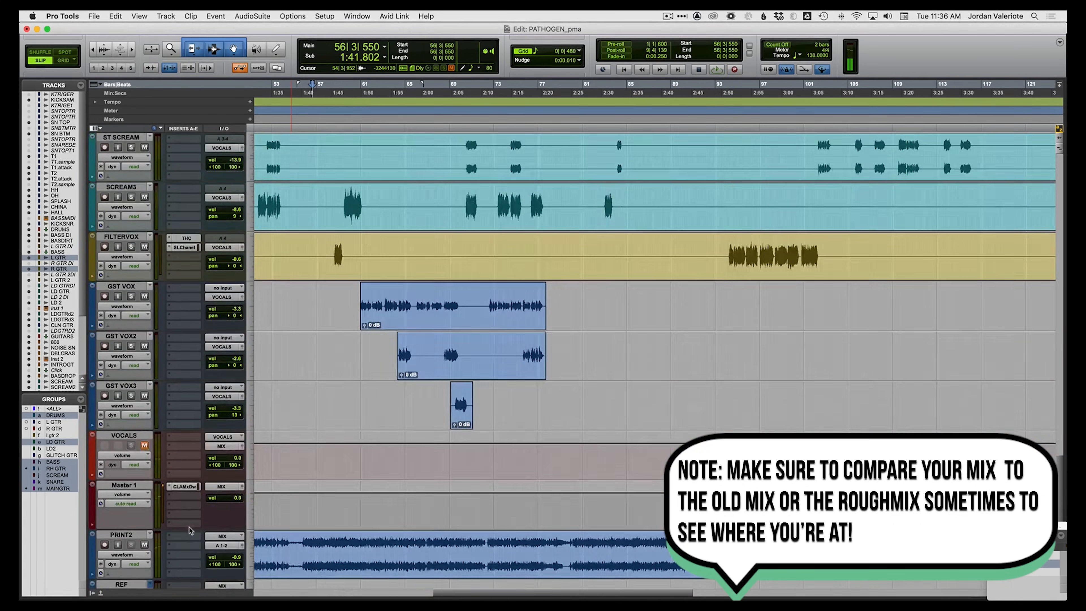
scroll(190, 530, "down", 3)
key("space")
key("super+equal")
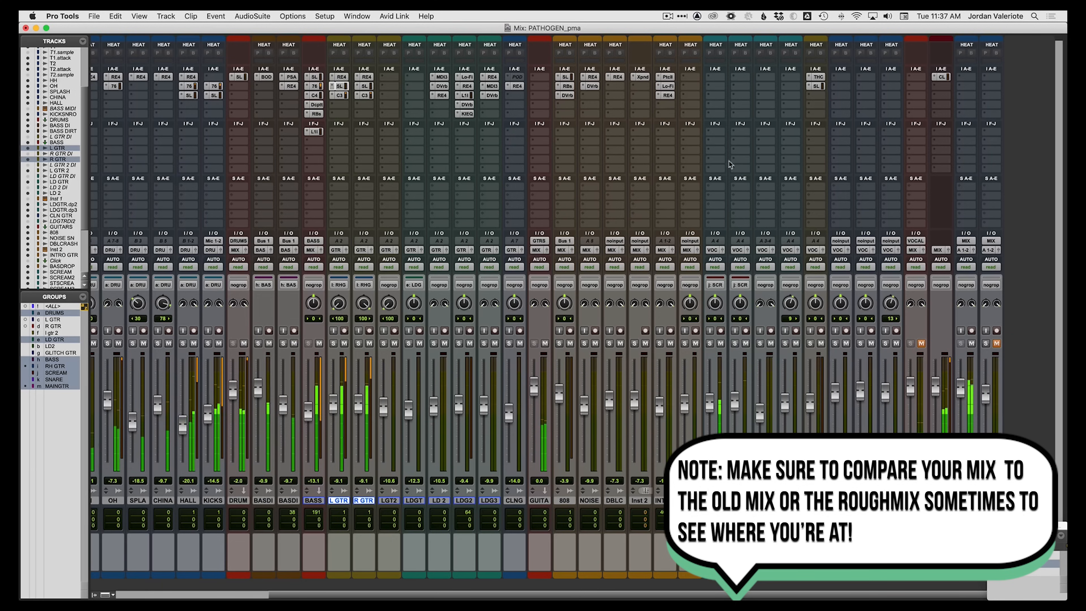
Turn PRINT2's input monitoring back on and slightly raise the output of CLA MixDown on Master 1.
left_click(941, 77)
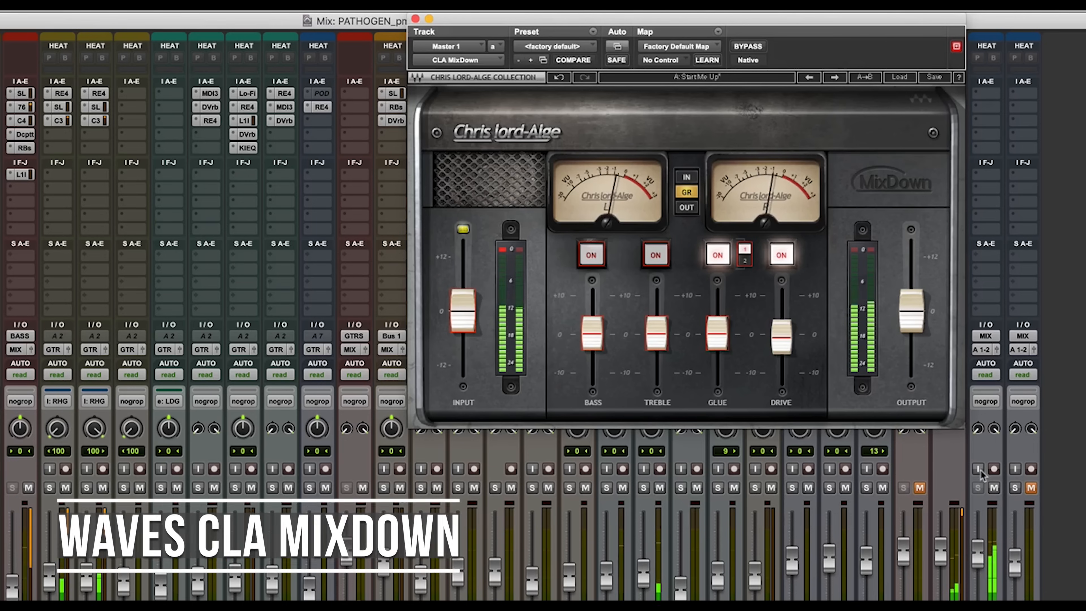
left_click(978, 470)
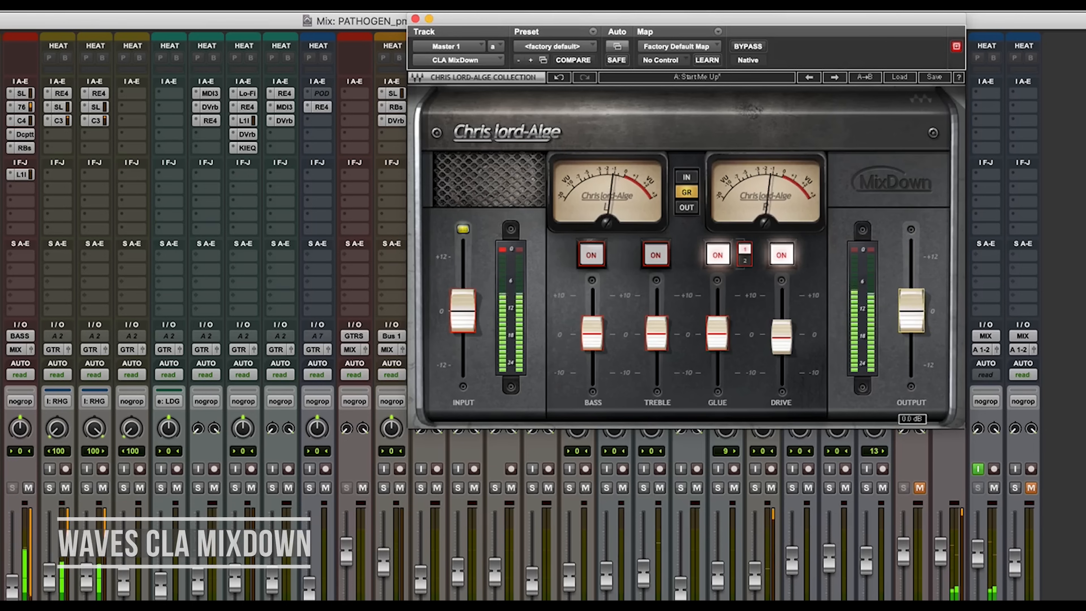
left_click_drag(911, 310, 911, 302)
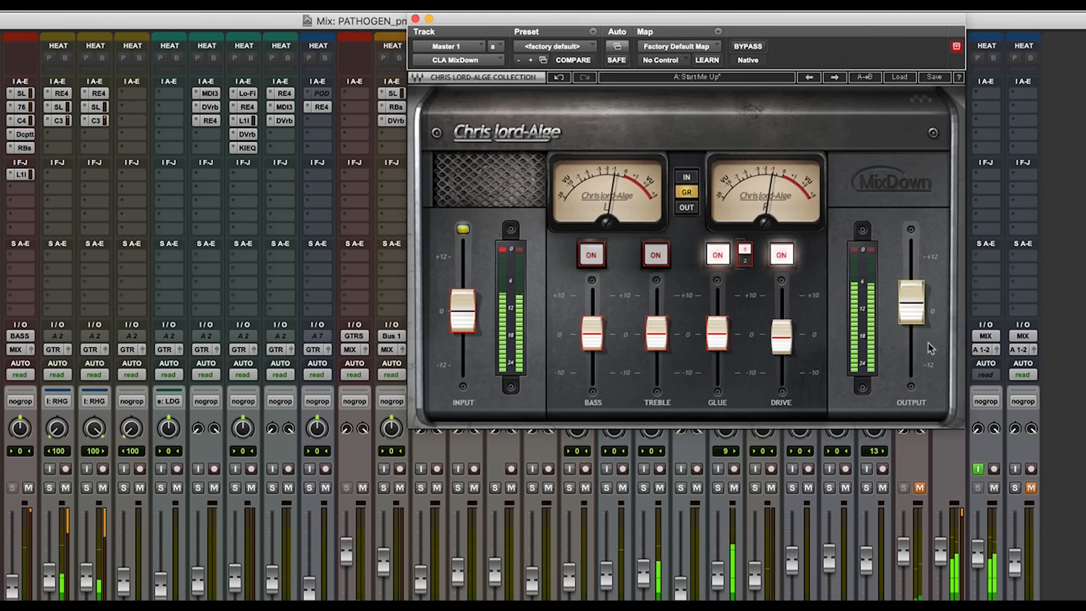
Compare the live mix with the old print on PRINT2, close CLA MixDown, and fine-tune PRINT2's fader.
left_click(979, 469)
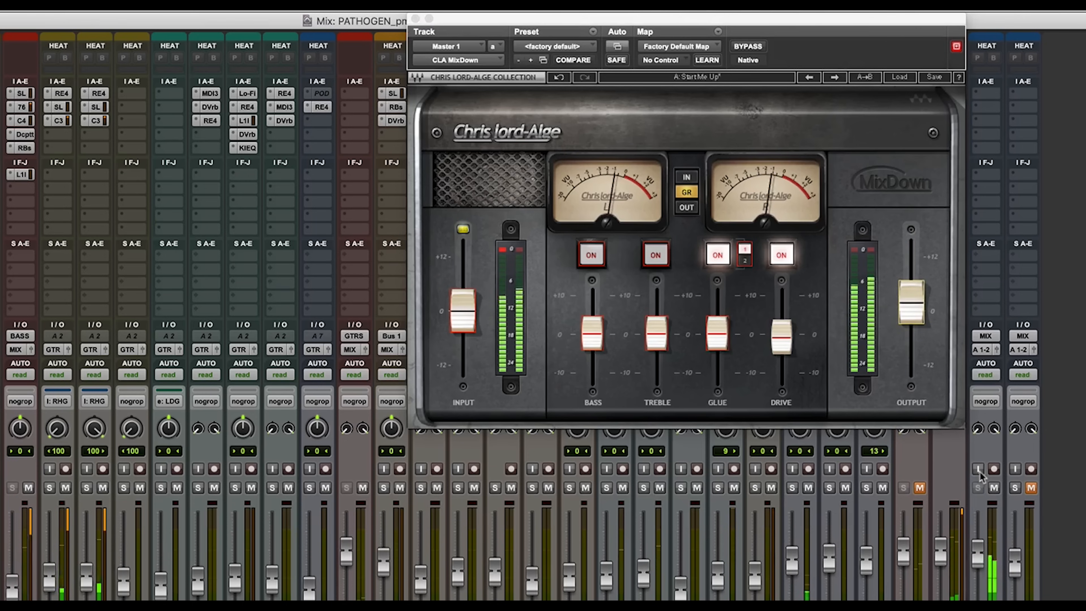
left_click(979, 470)
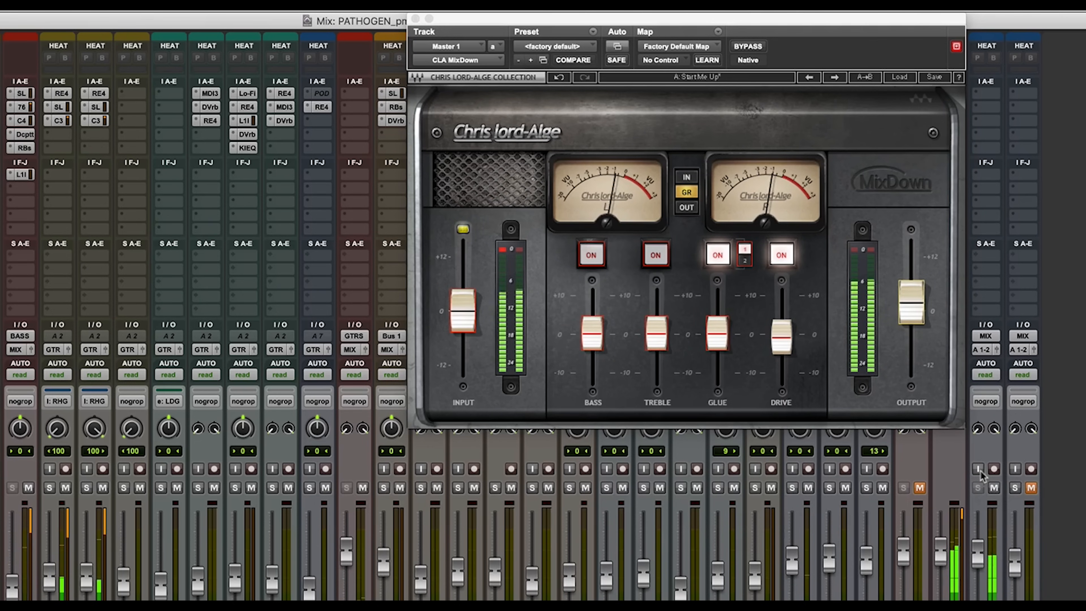
left_click(917, 329)
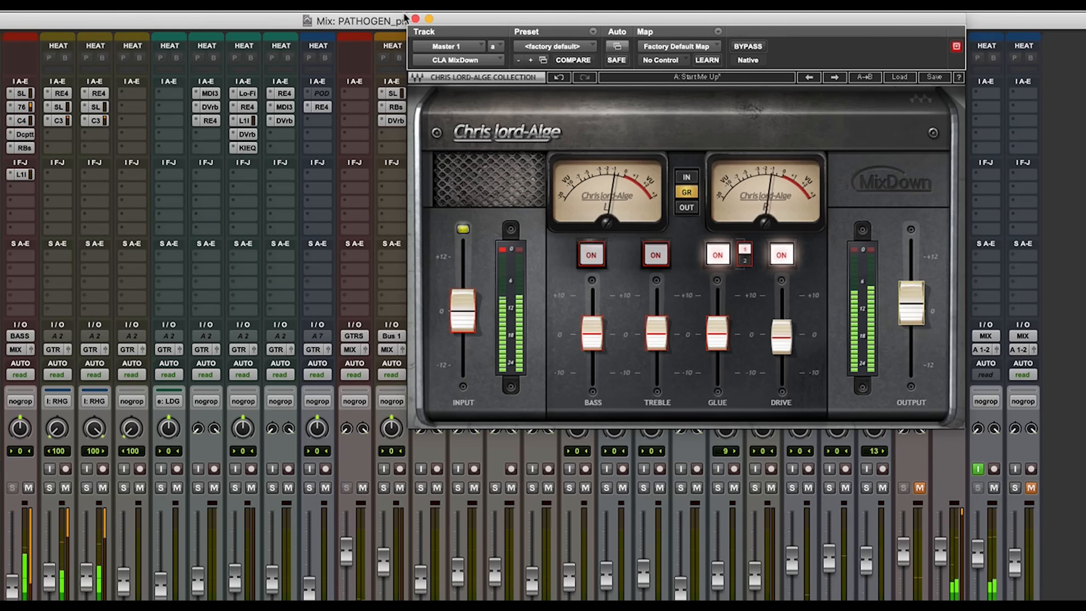
left_click(415, 19)
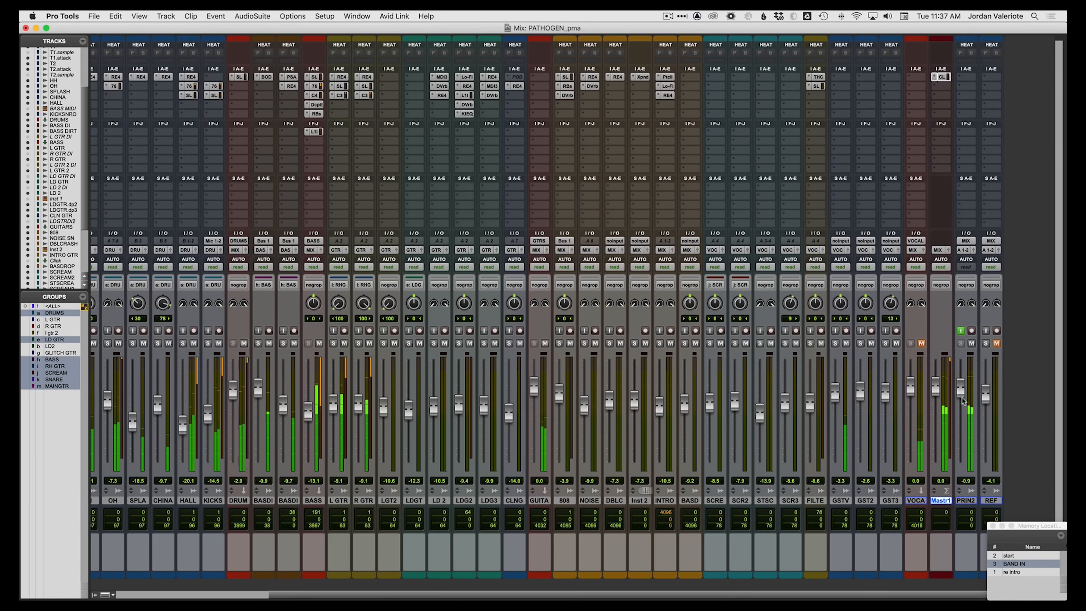
left_click_drag(962, 394, 962, 396)
Slightly boost the HMF band on L GTR's SSL E-Channel around 1.5 kHz for more bite.
scroll(463, 347, "left", 5)
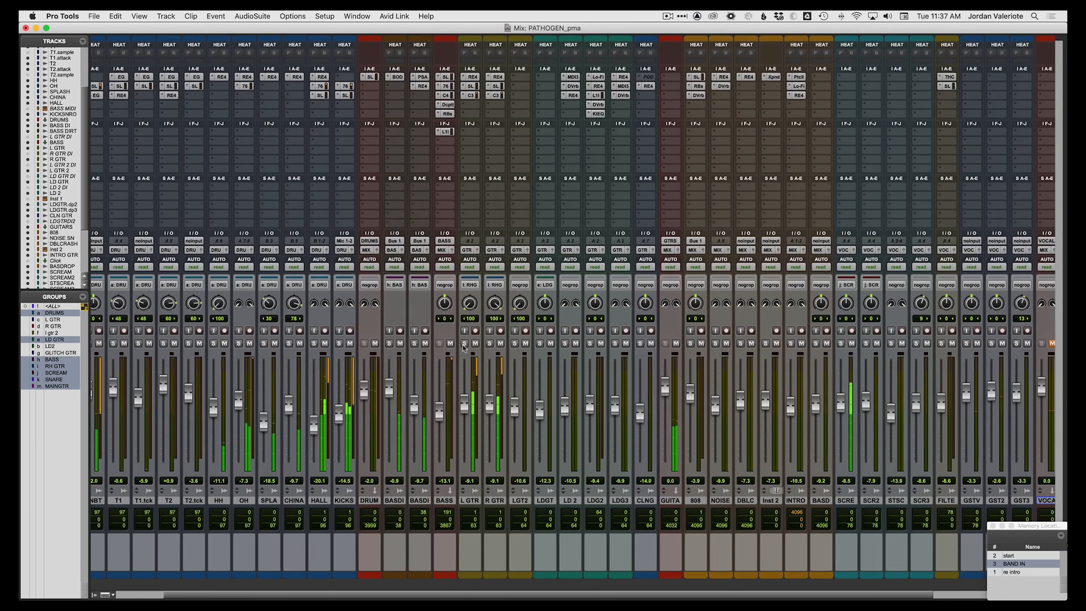
left_click(471, 86)
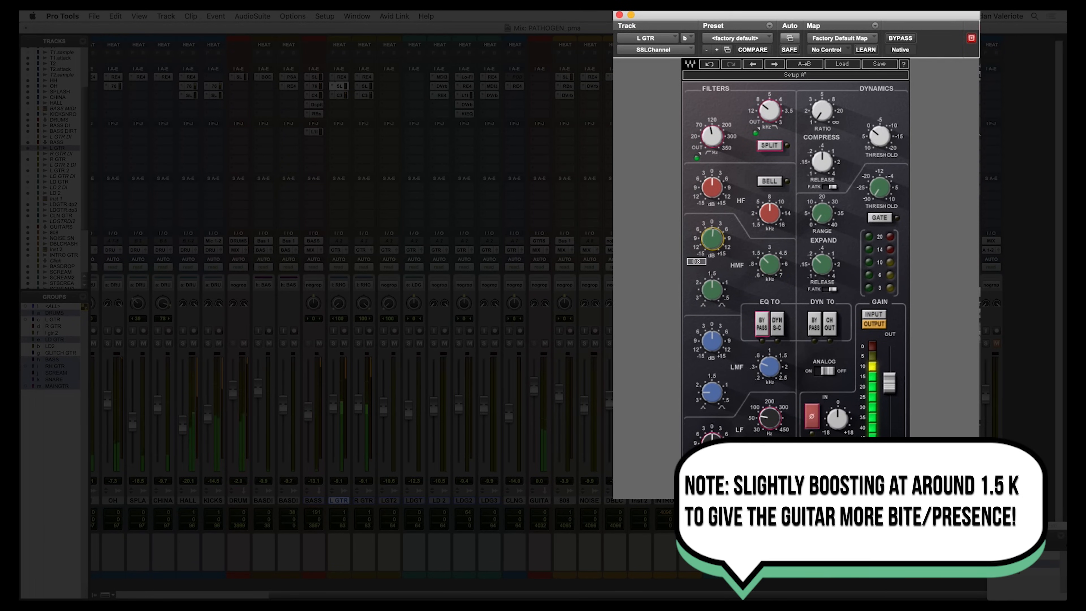
left_click_drag(712, 239, 713, 238)
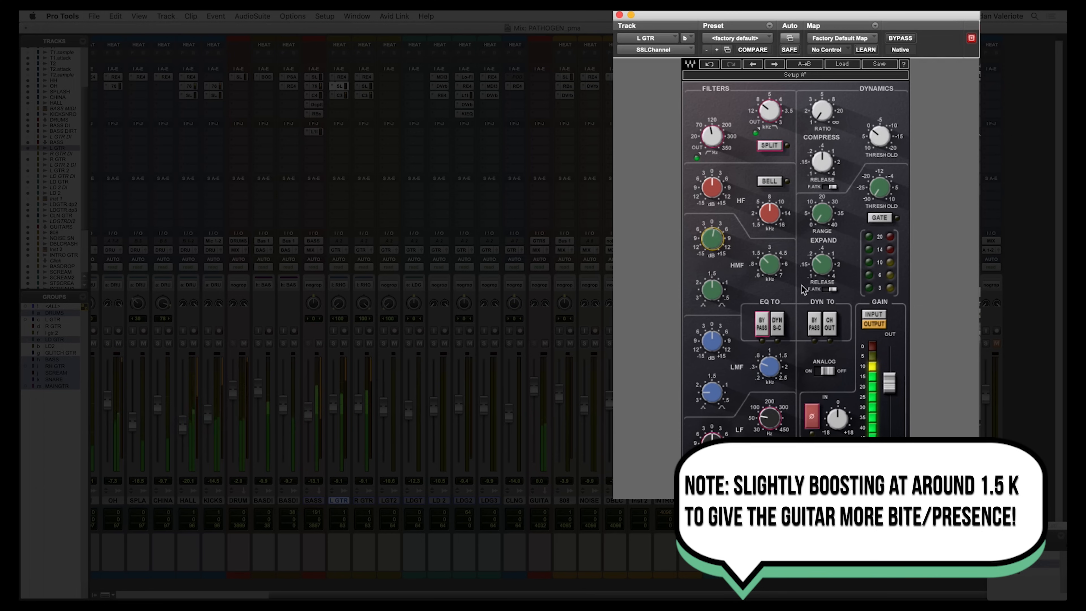
left_click_drag(769, 264, 769, 262)
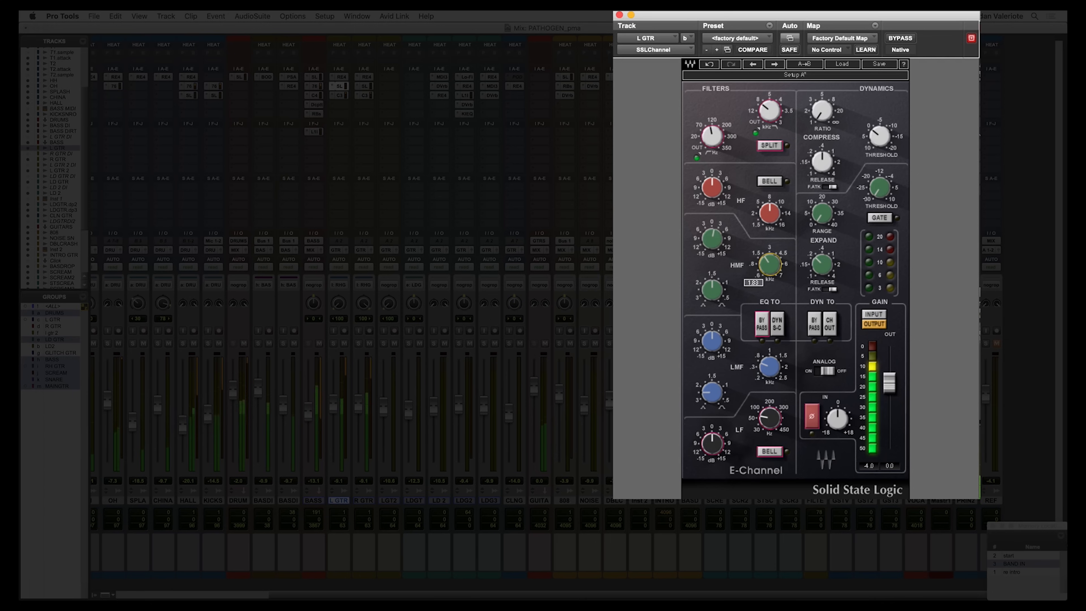